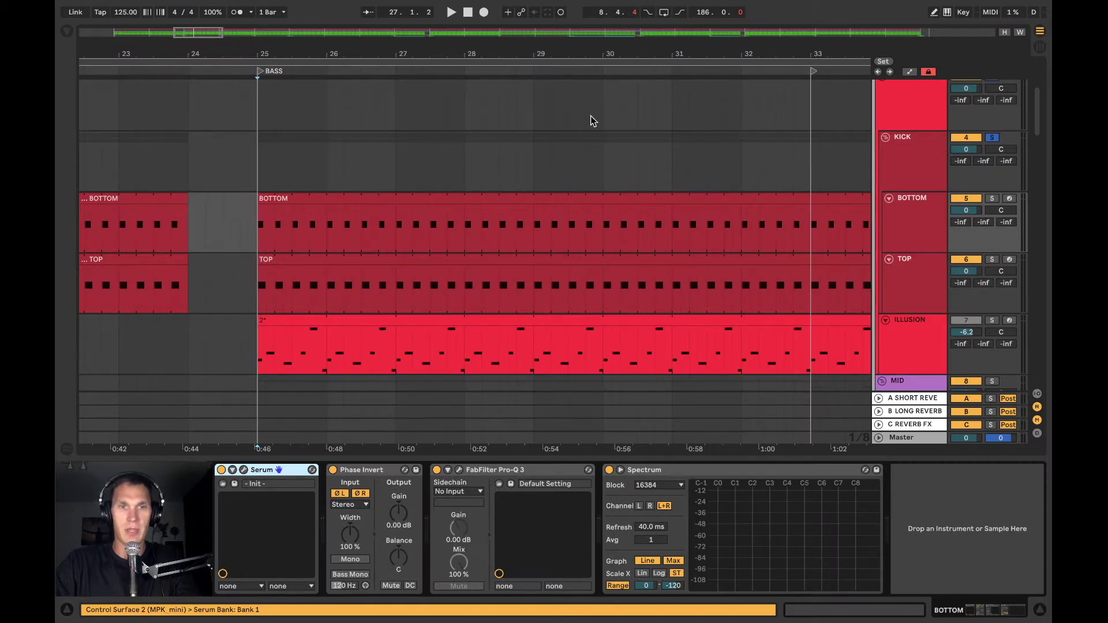
- Check the Serum patch on the BOTTOM kick track, then close its window
drag(801, 112, 669, 88)
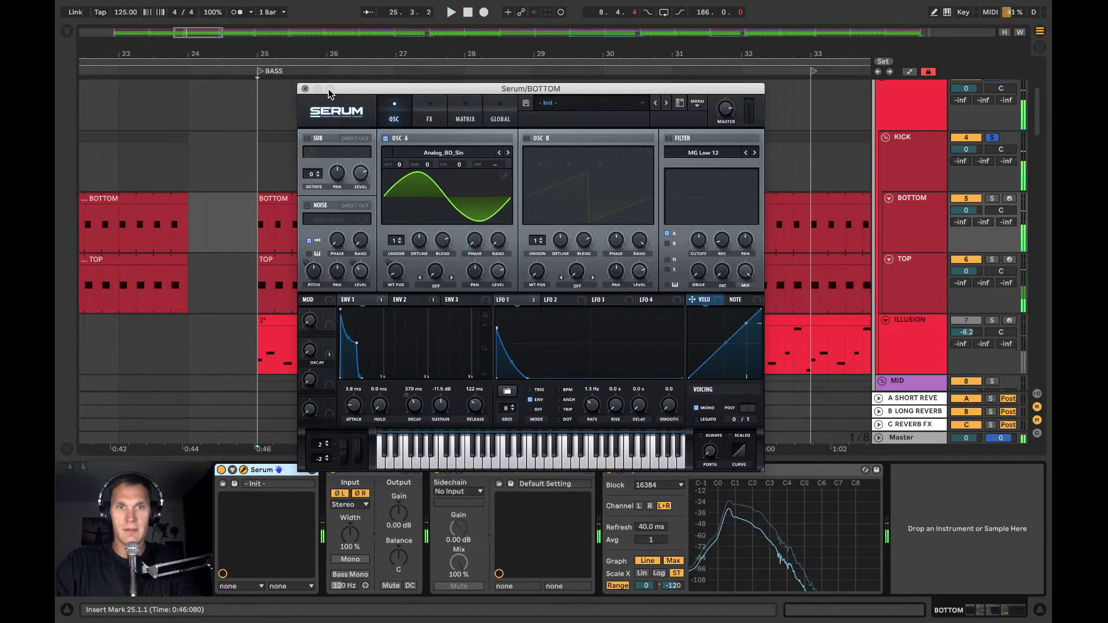
click(304, 88)
scroll(807, 252, down, 2)
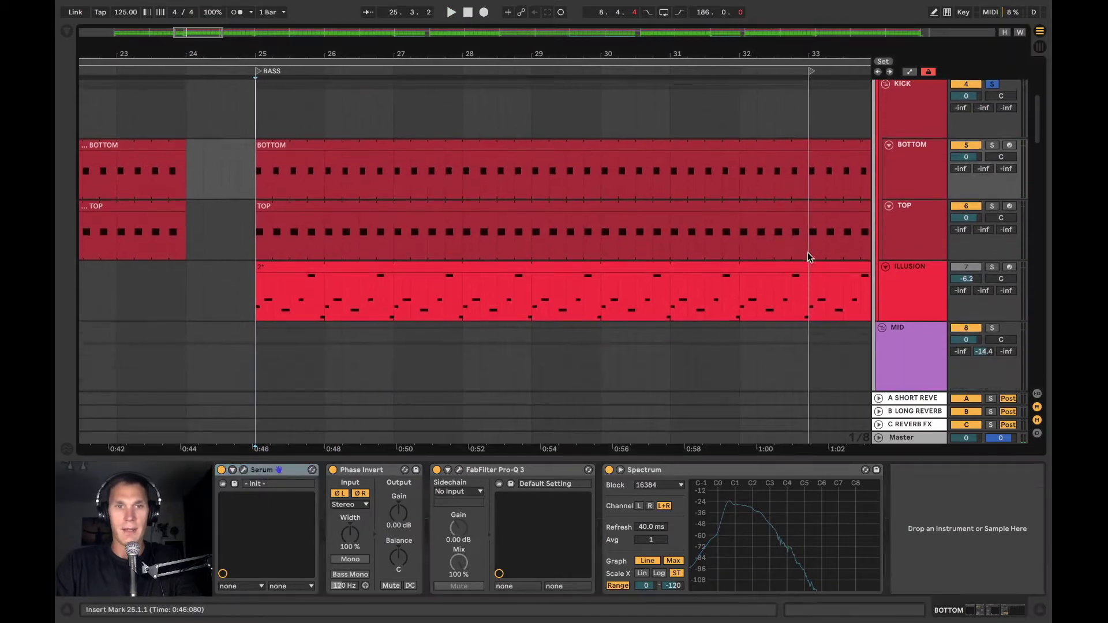
- Solo the ILLUSION bass track and play it while examining the oscillator harmonics in its Operator
click(904, 286)
key(space)
click(573, 497)
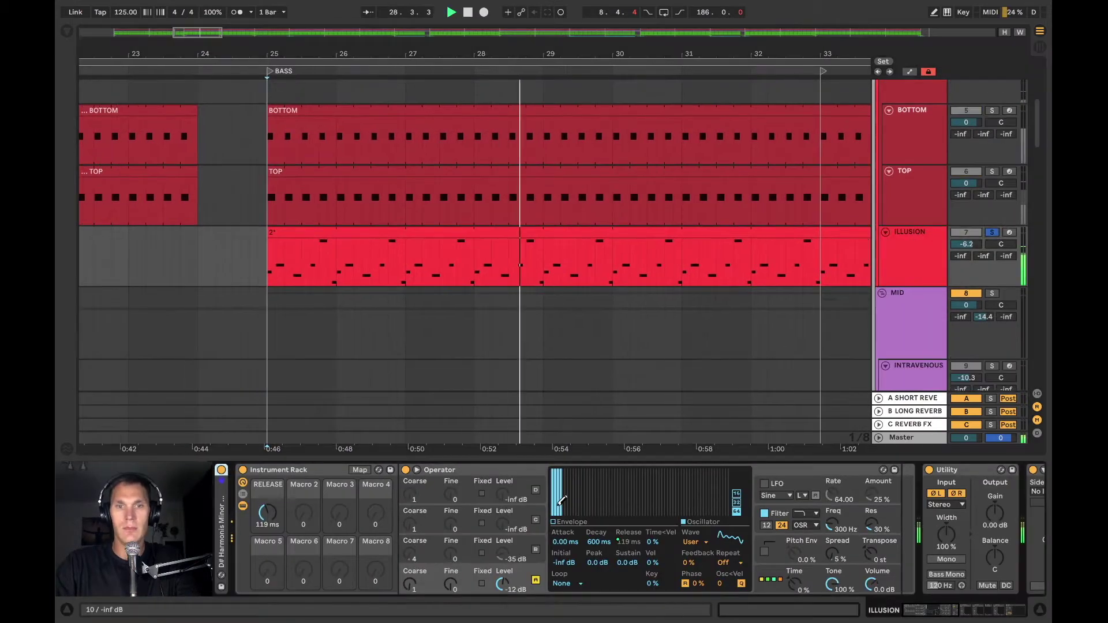
scroll(572, 497, right, 3)
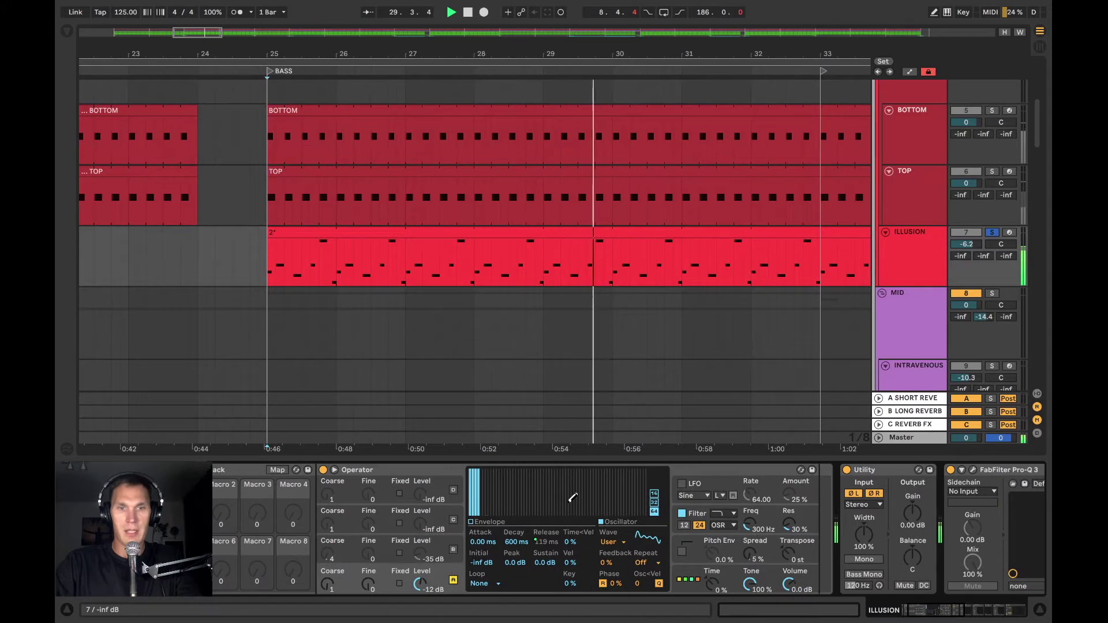
scroll(572, 497, left, 3)
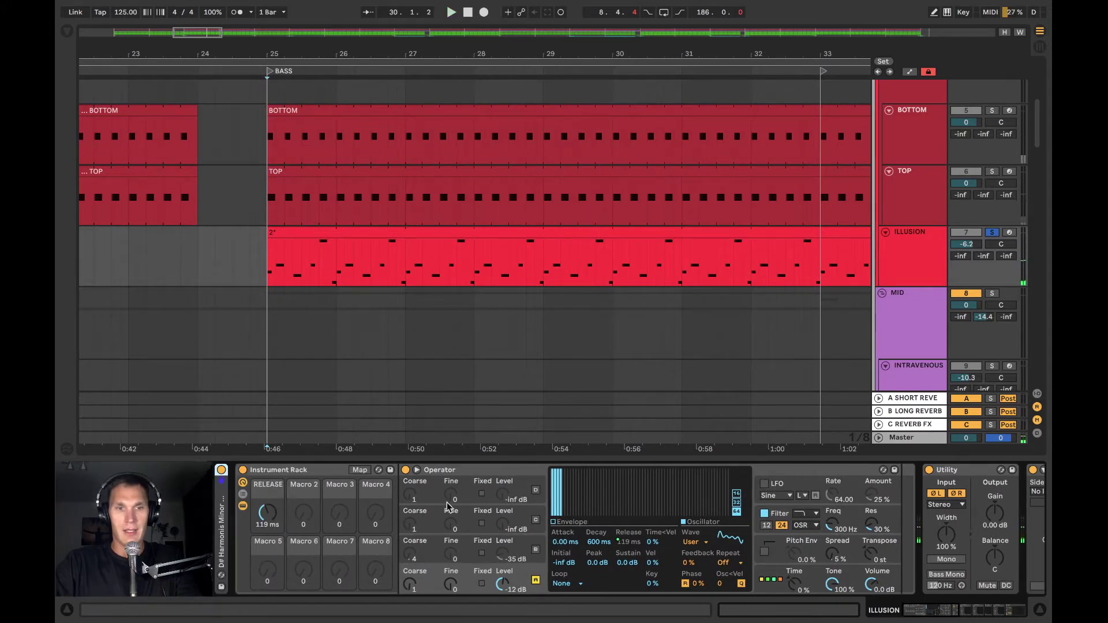
- Replace the Operator in the ILLUSION track's Instrument Rack with a default Operator, raise its first few harmonics and audition the bass
click(467, 473)
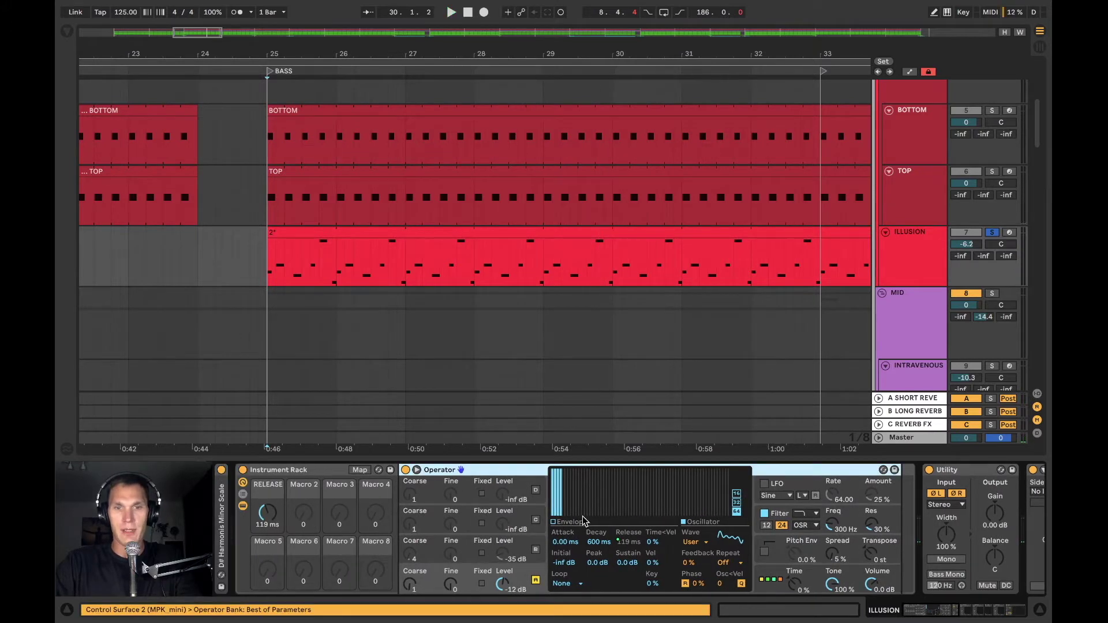
click(68, 32)
click(483, 471)
key(Delete)
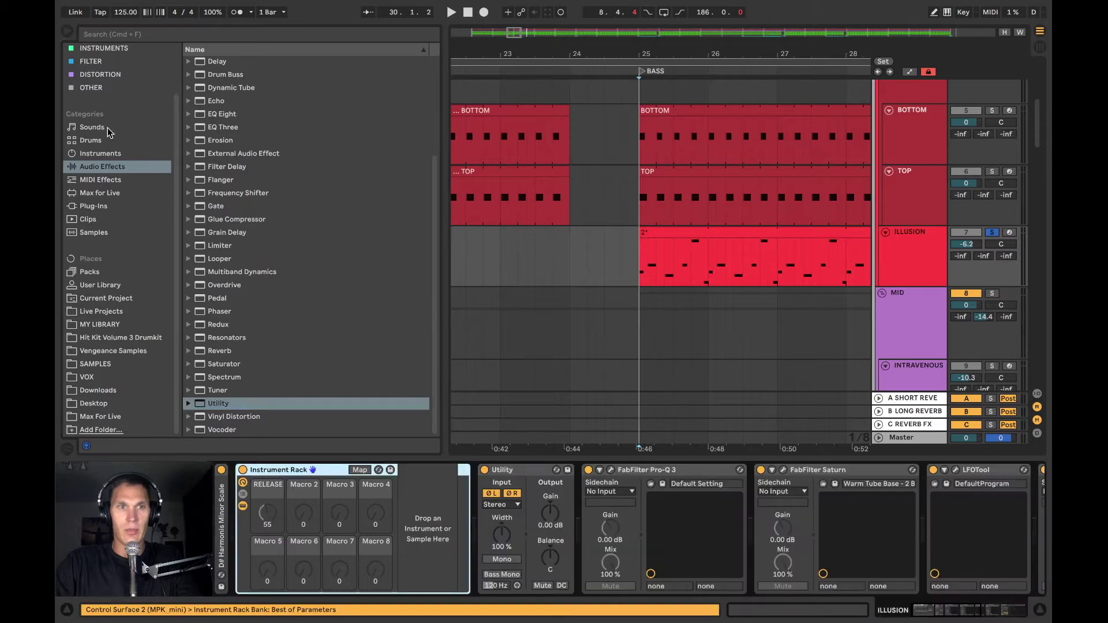
scroll(115, 201, up, 2)
click(116, 205)
drag(223, 154, 422, 526)
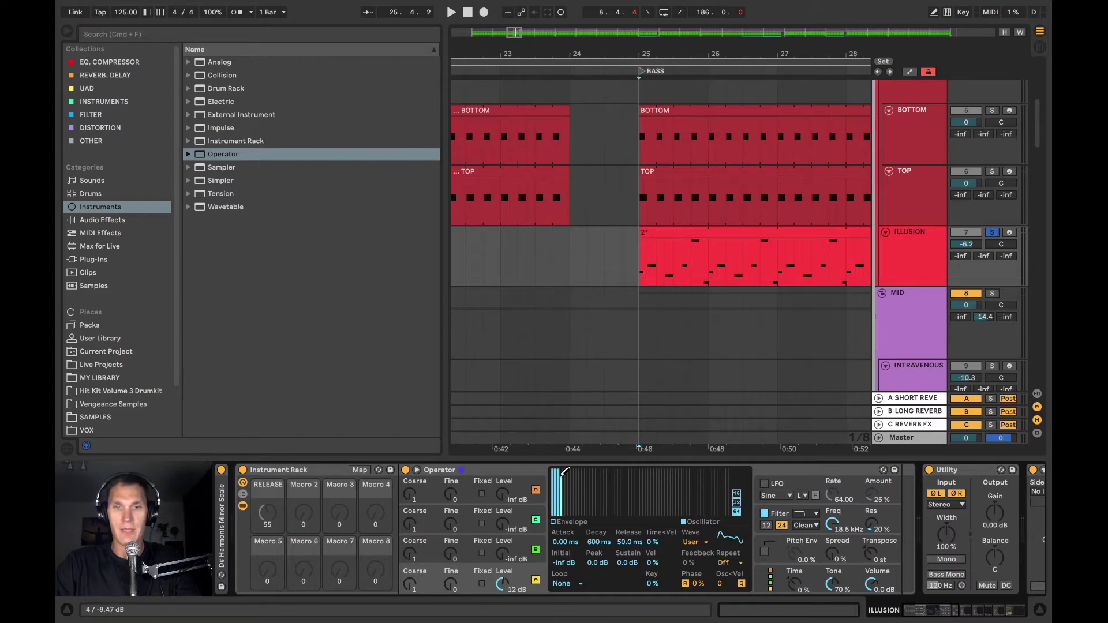
key(space)
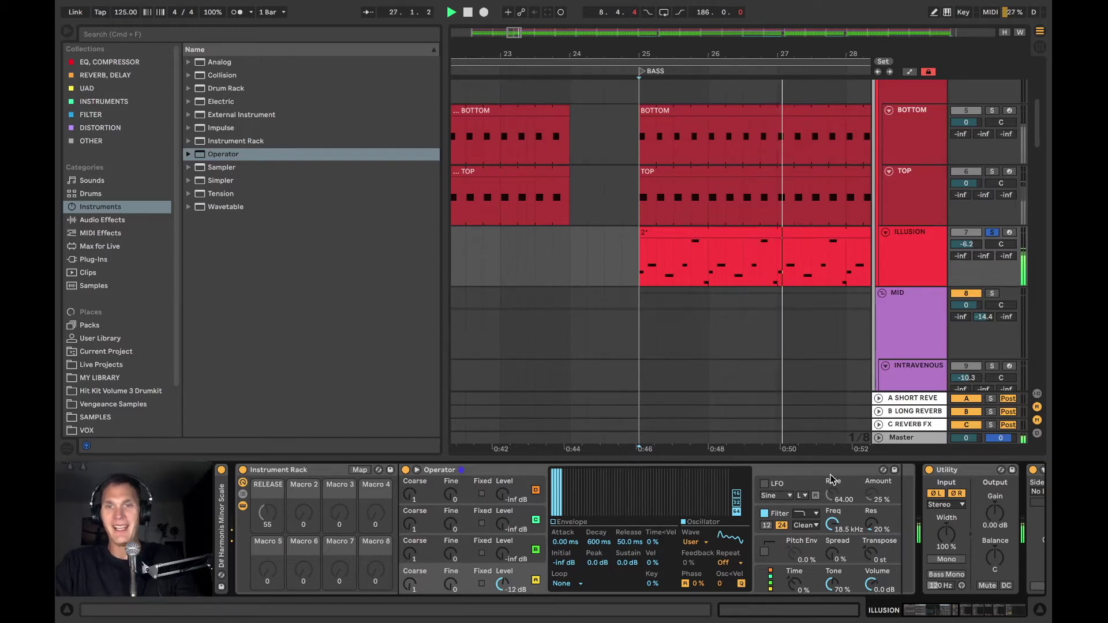
key(space)
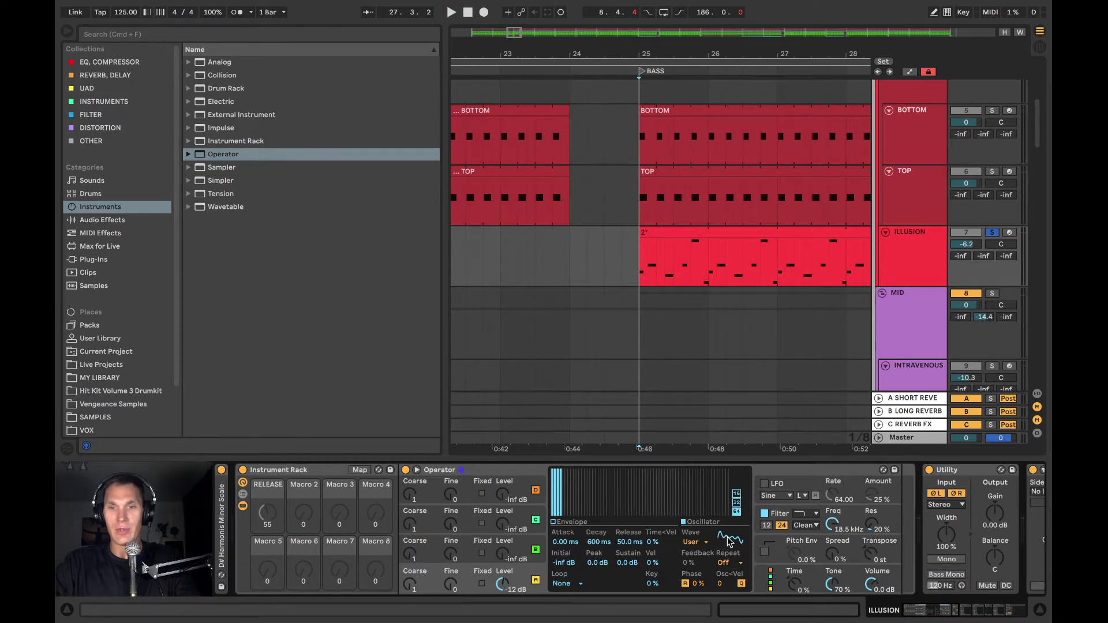
- Compare the ILLUSION bass with the first FabFilter Pro-Q 3 bypassed and re-enabled during playback
scroll(720, 540, right, 5)
click(702, 470)
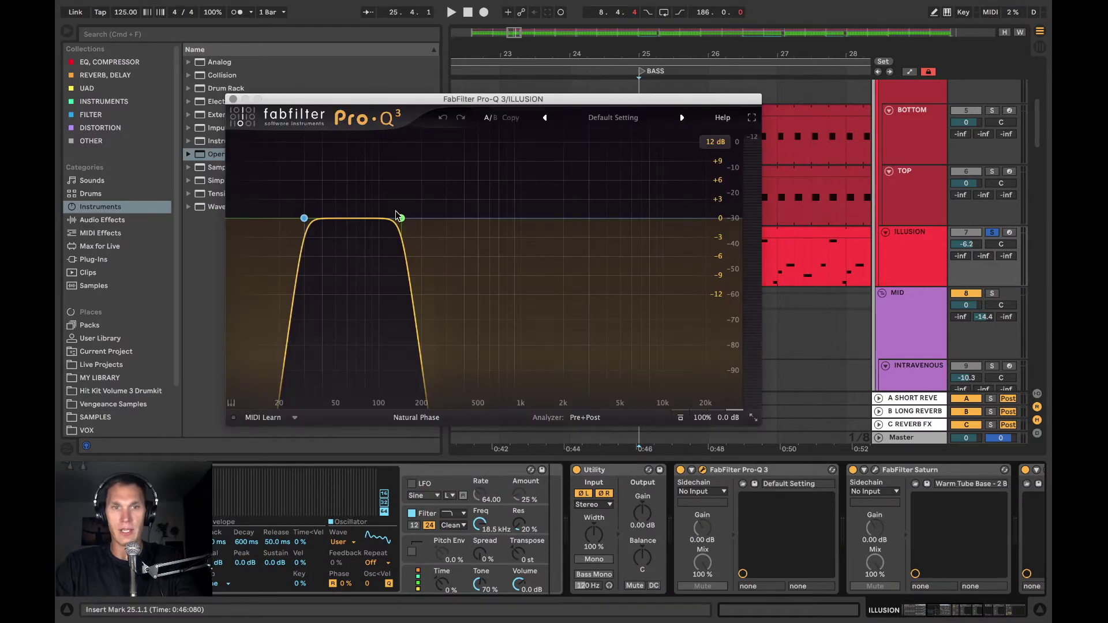
key(space)
click(680, 470)
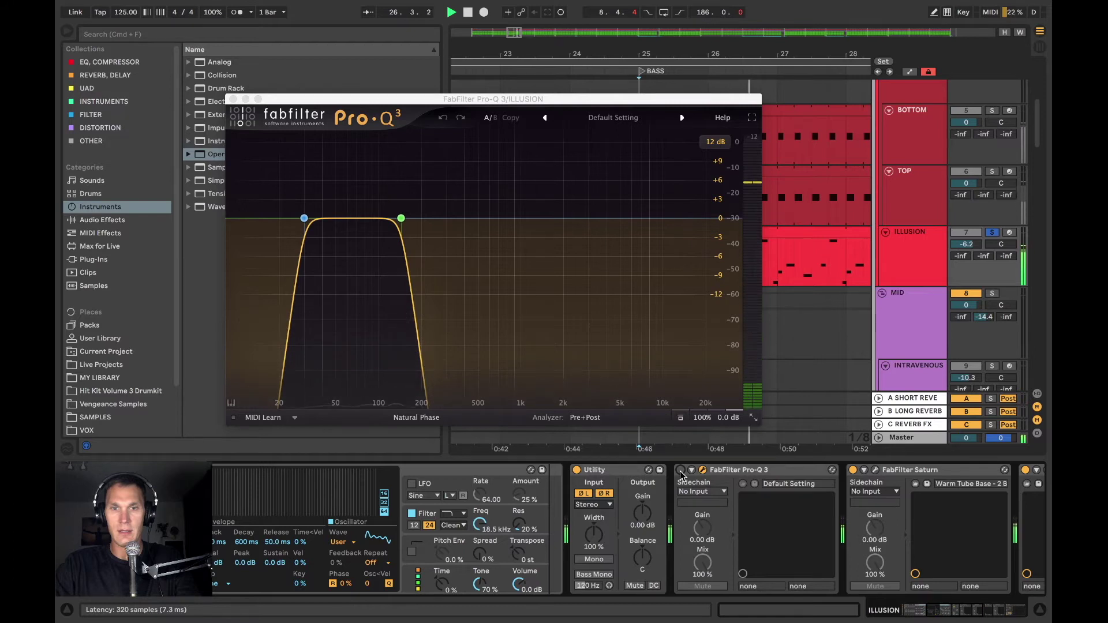
click(680, 469)
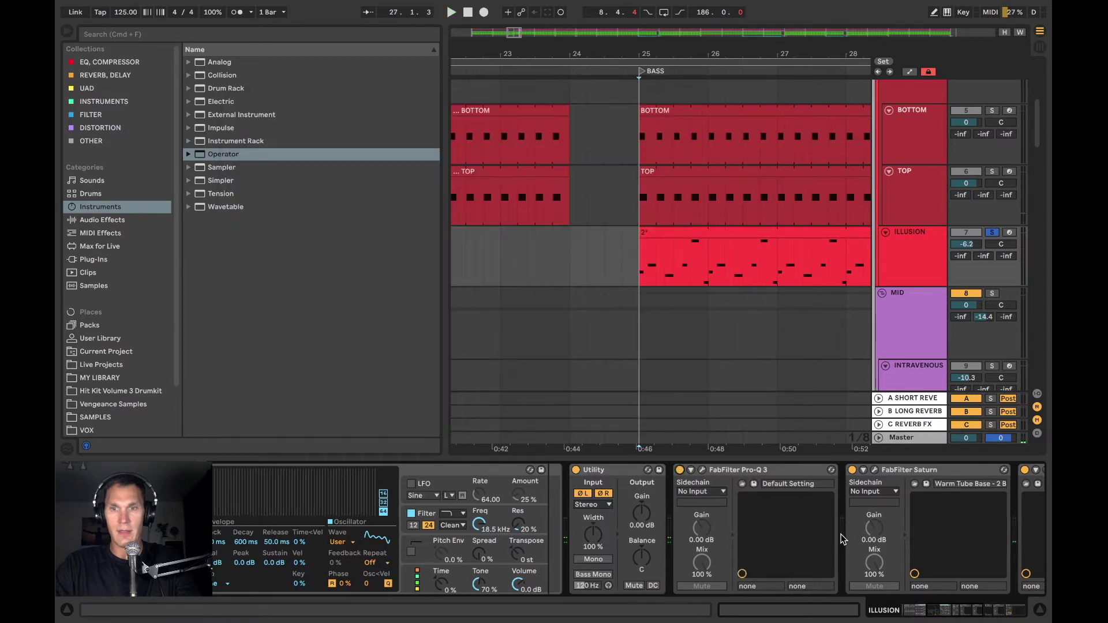
- Audition the ILLUSION bass with FabFilter Saturn bypassed and re-enabled, then close the plug-in and stop playback
scroll(662, 456, right, 5)
click(630, 467)
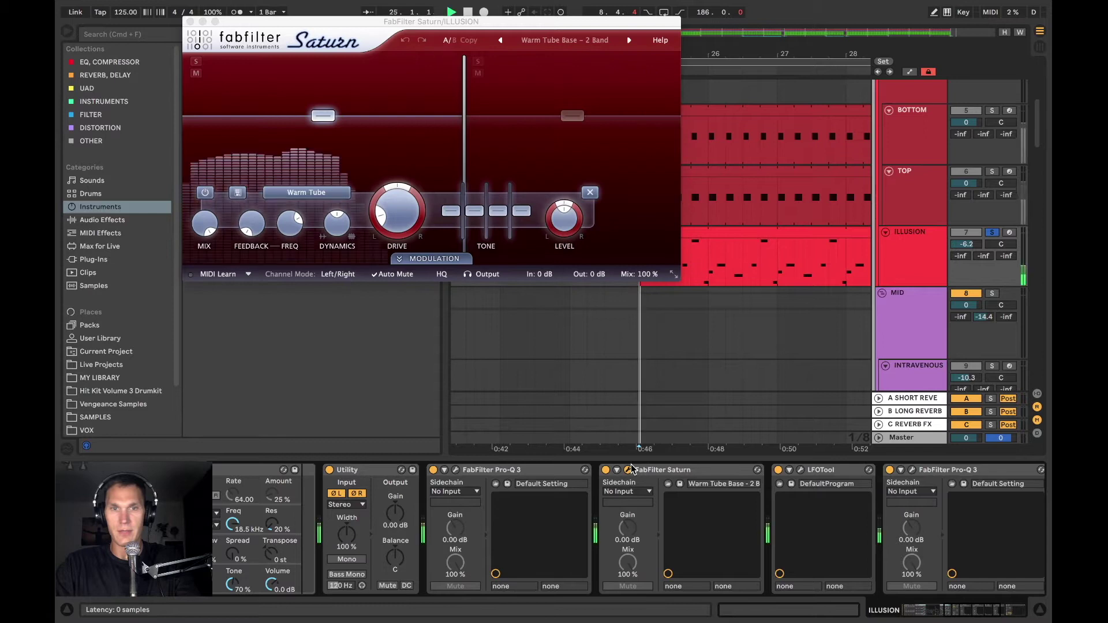
click(605, 470)
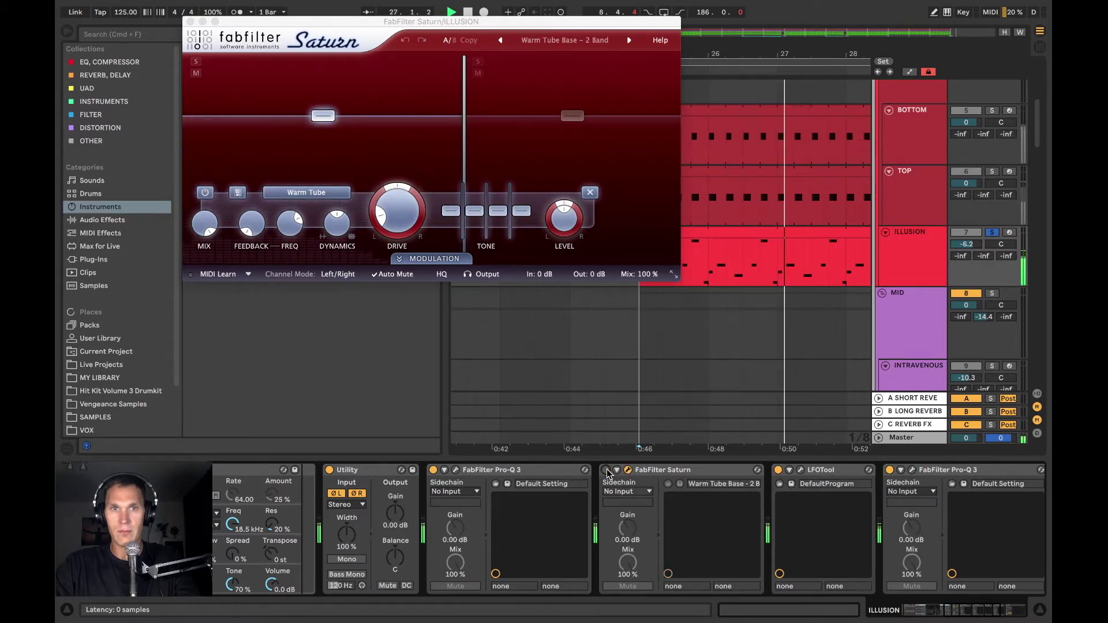
click(605, 470)
click(190, 22)
key(space)
- Examine the second FabFilter Pro-Q 3 after LFOTool on ILLUSION and compare playback with it bypassed and re-enabled
scroll(799, 473, right, 4)
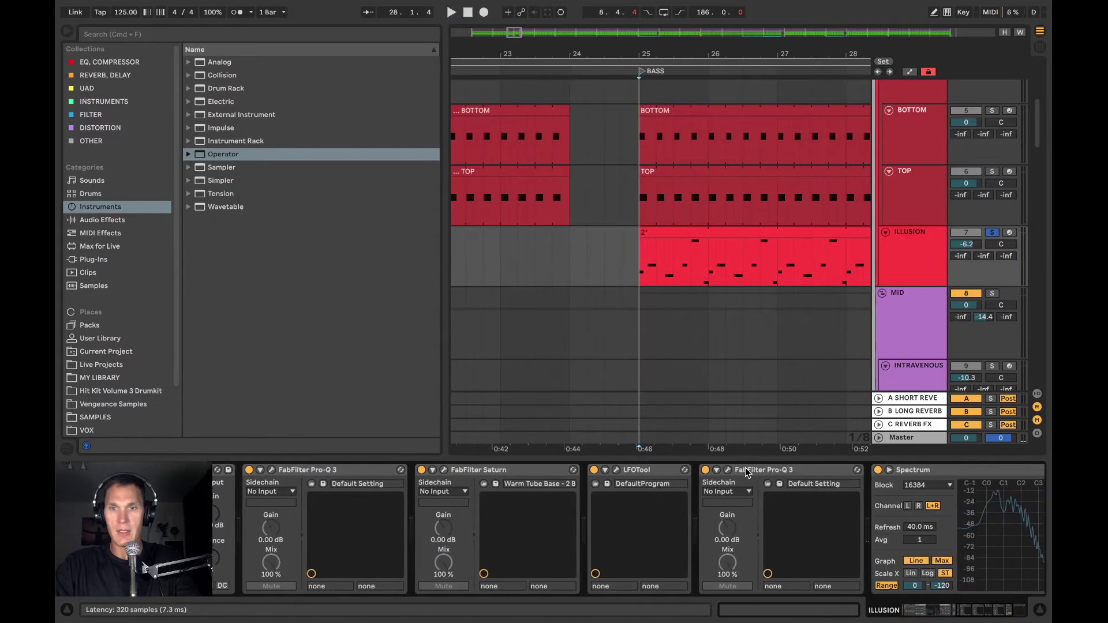
click(727, 469)
drag(680, 124, 348, 104)
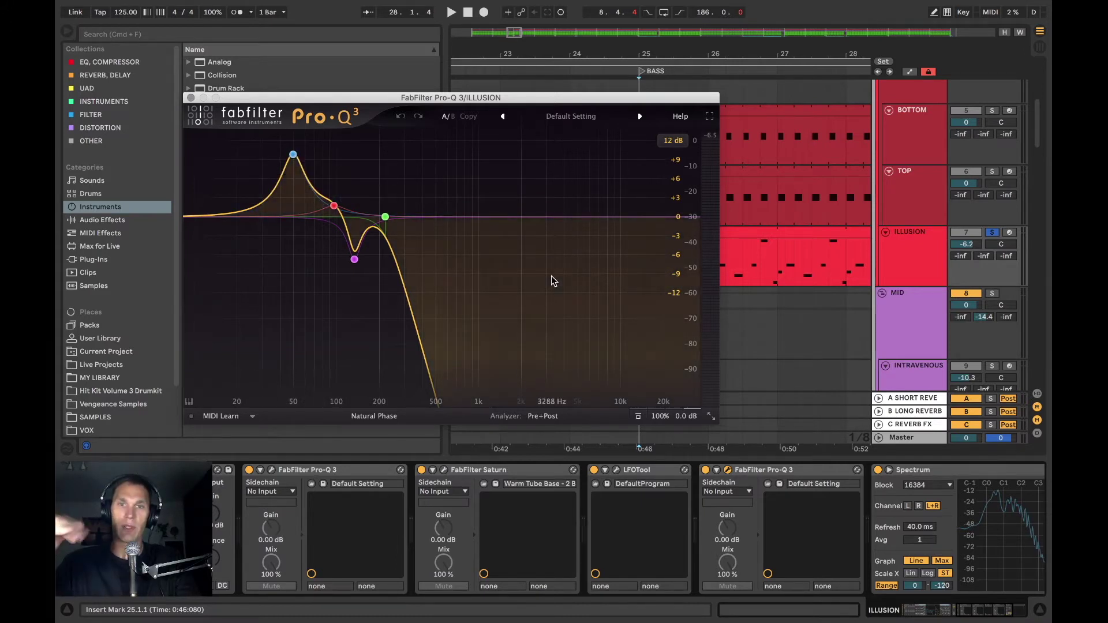
key(space)
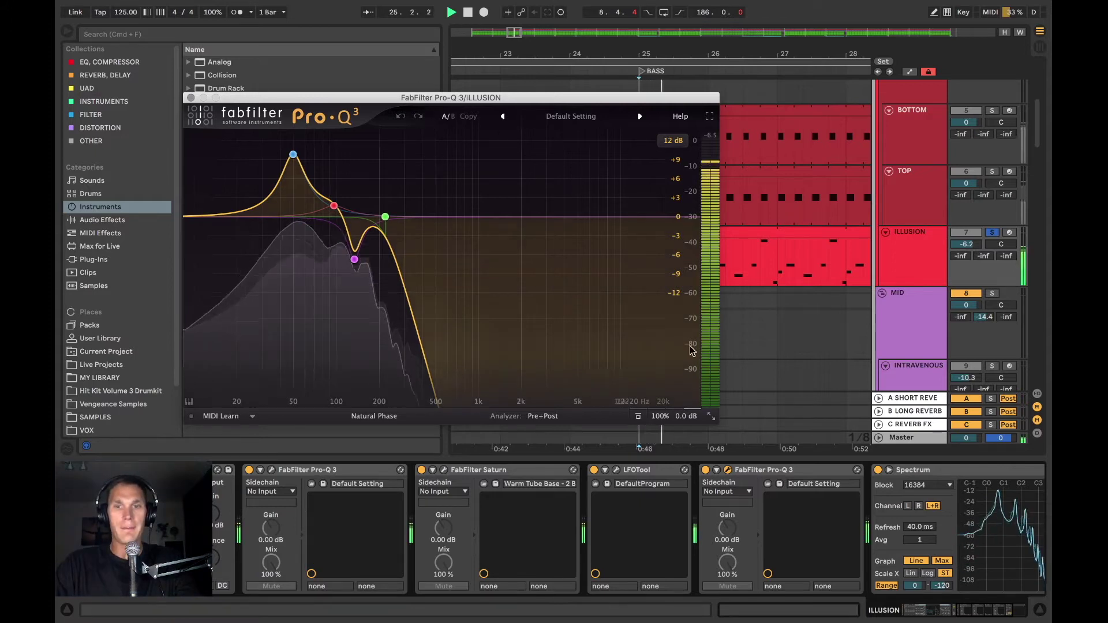
click(706, 470)
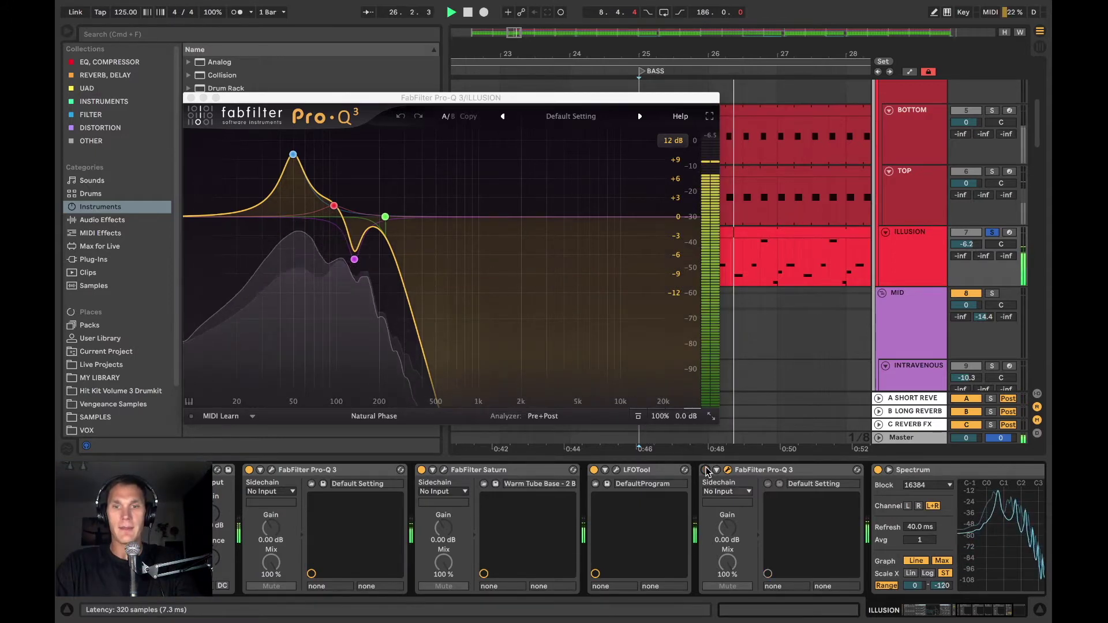
scroll(705, 470, right, 5)
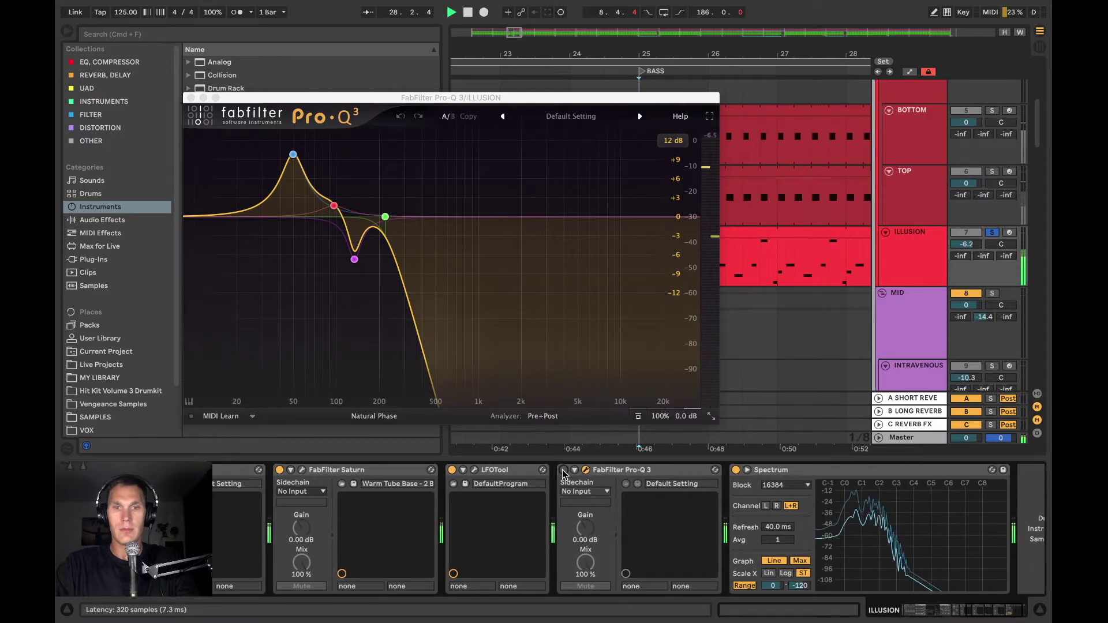
click(563, 469)
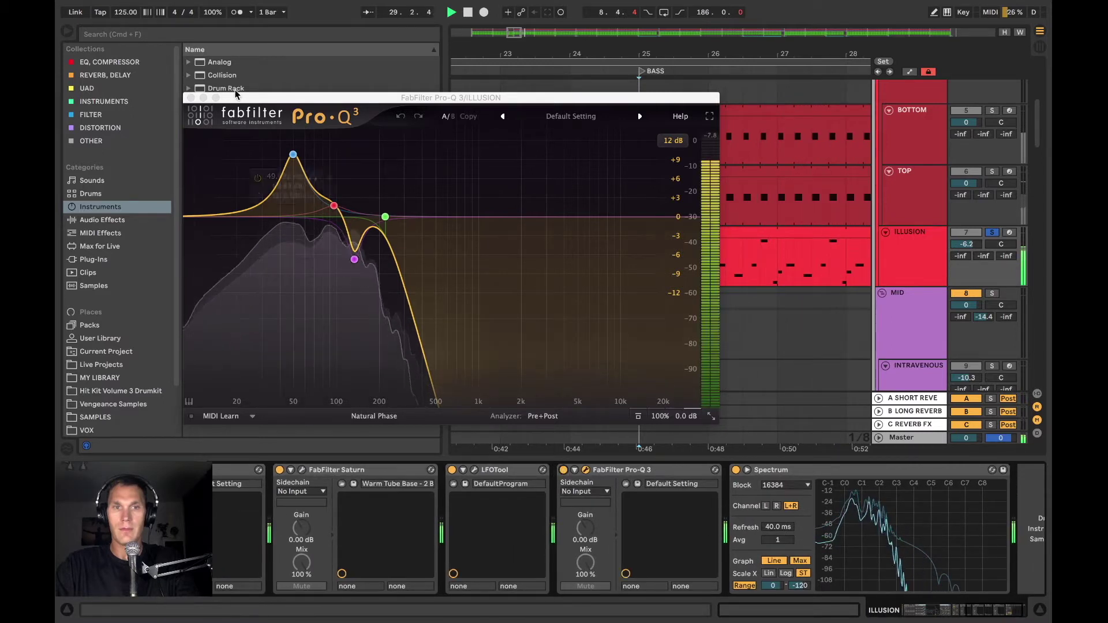
key(space)
- Solo the LOW group instead of ILLUSION and play the arrangement from the DROP at bar 49
click(912, 269)
scroll(645, 261, down, 5)
scroll(646, 261, right, 3)
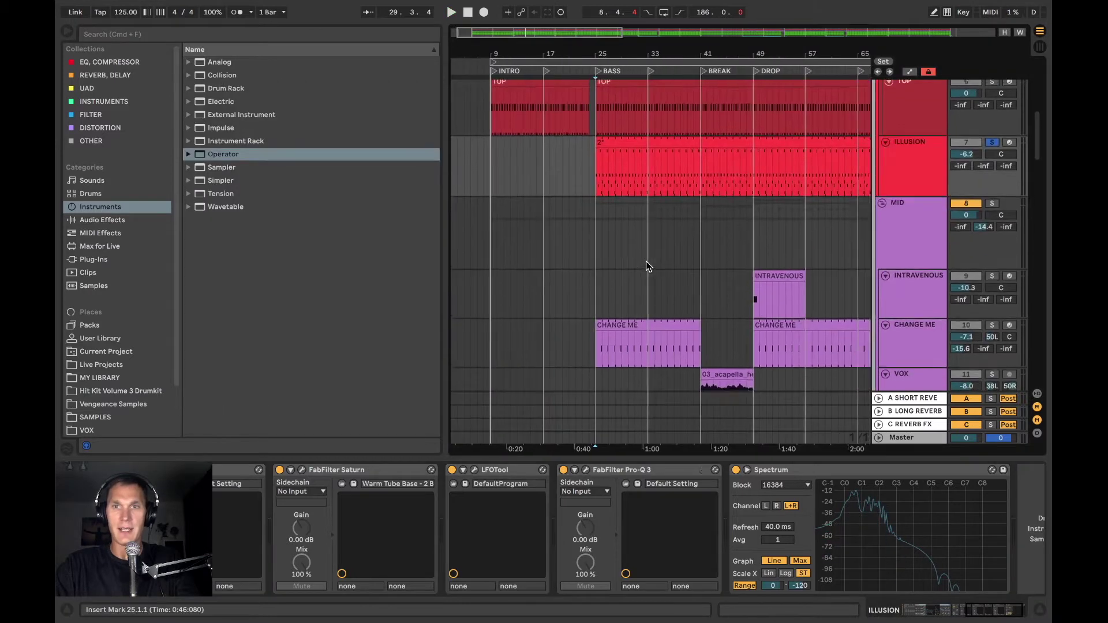
click(691, 242)
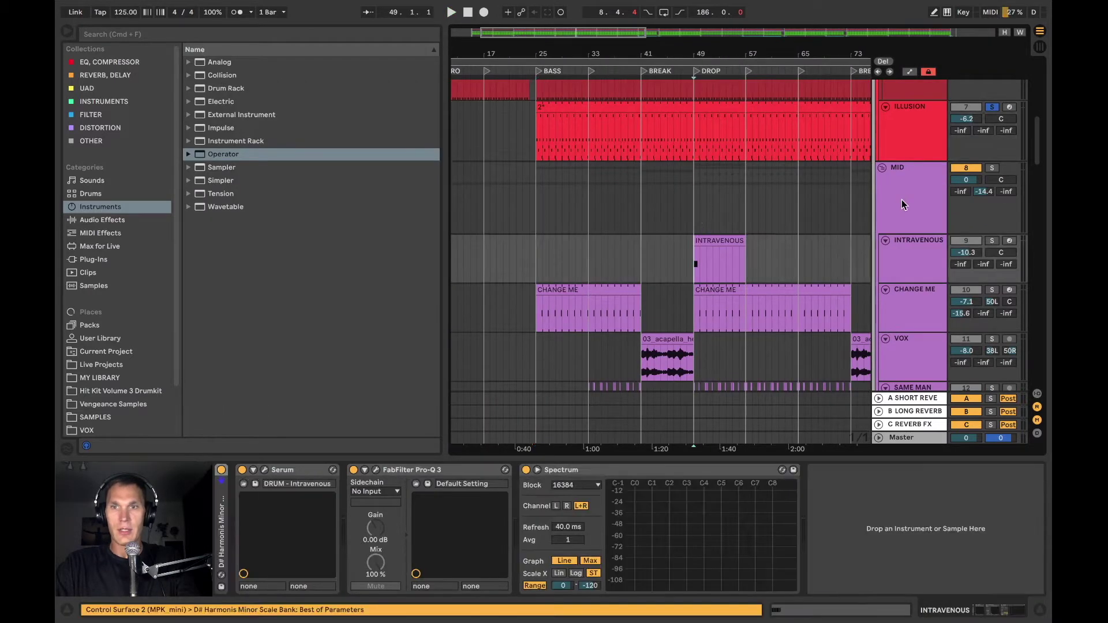
scroll(928, 223, up, 5)
scroll(989, 137, down, 3)
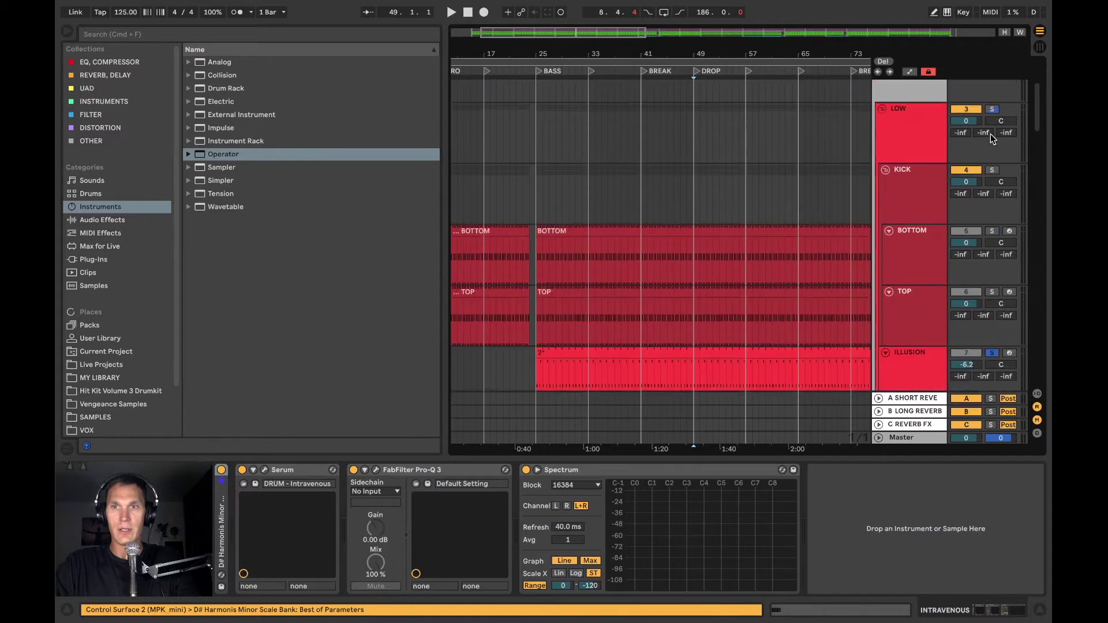
scroll(669, 193, right, 3)
key(space)
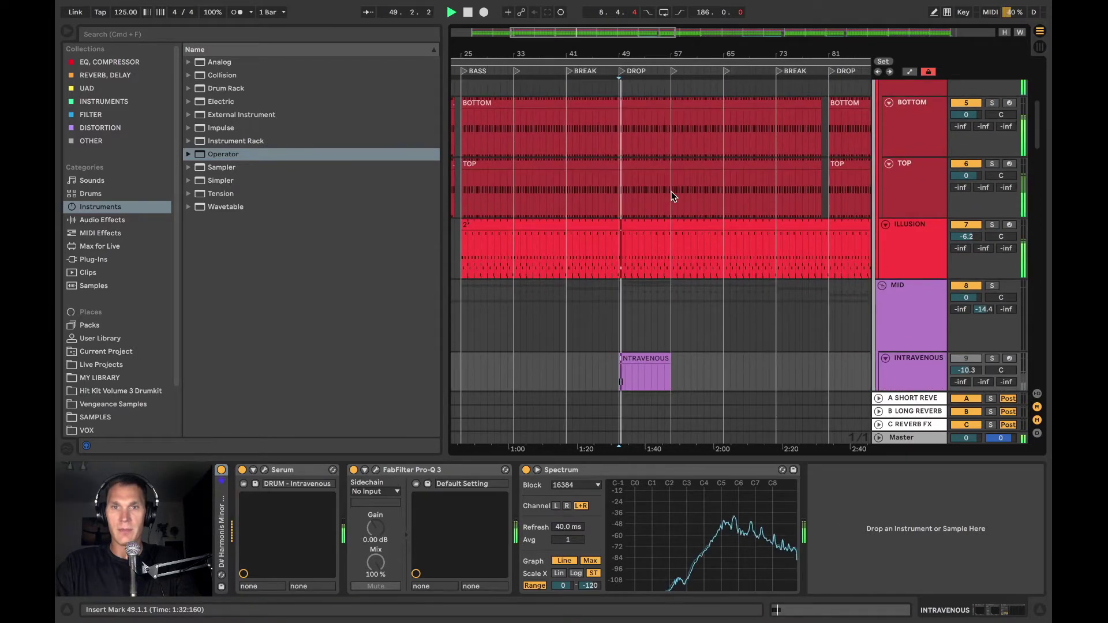
scroll(673, 194, down, 5)
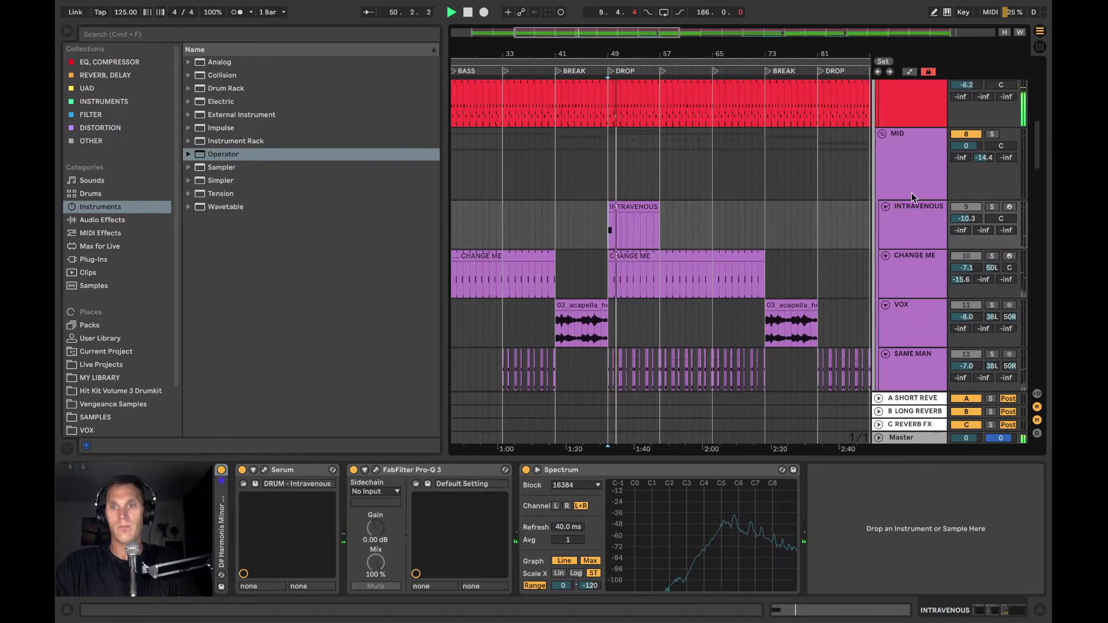
key(space)
- Solo the VOX track and play it from the BREAK at bar 41
scroll(759, 214, down, 3)
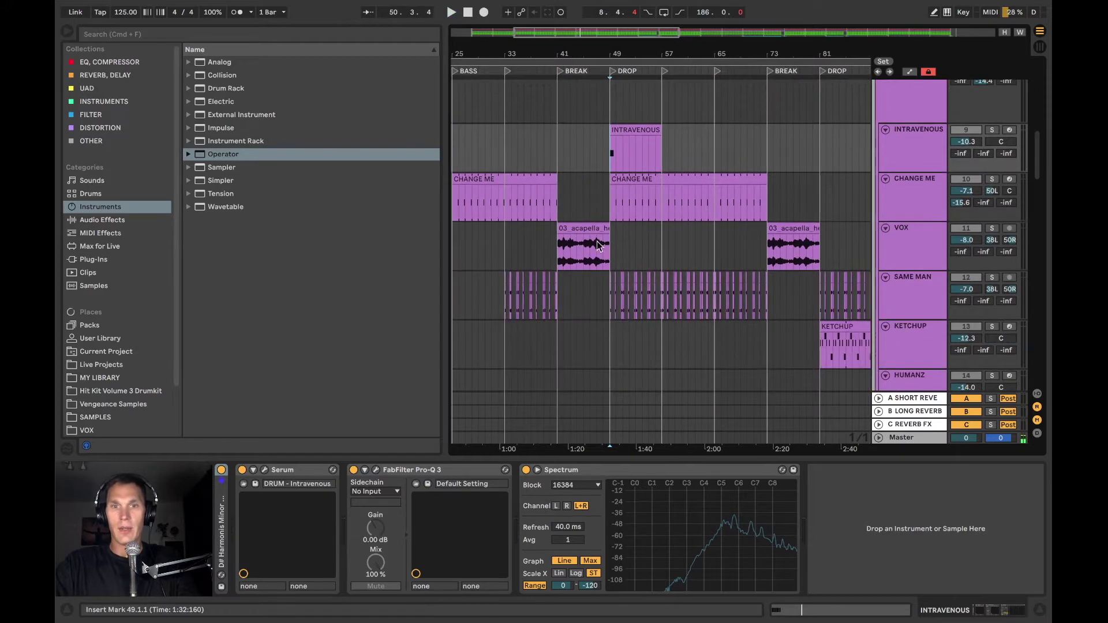
click(558, 256)
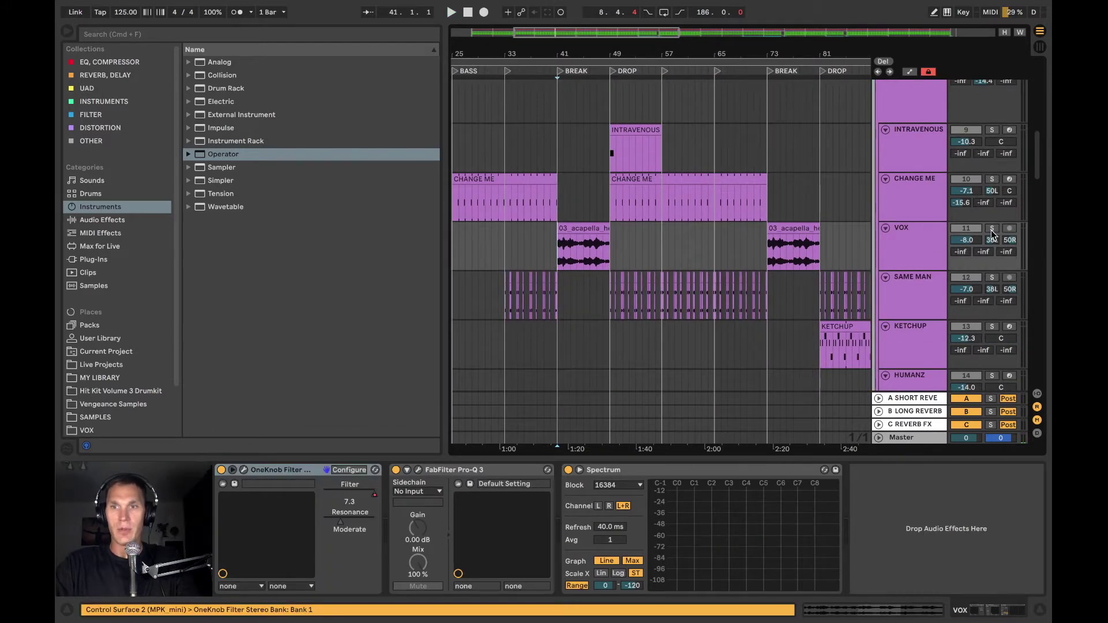
key(space)
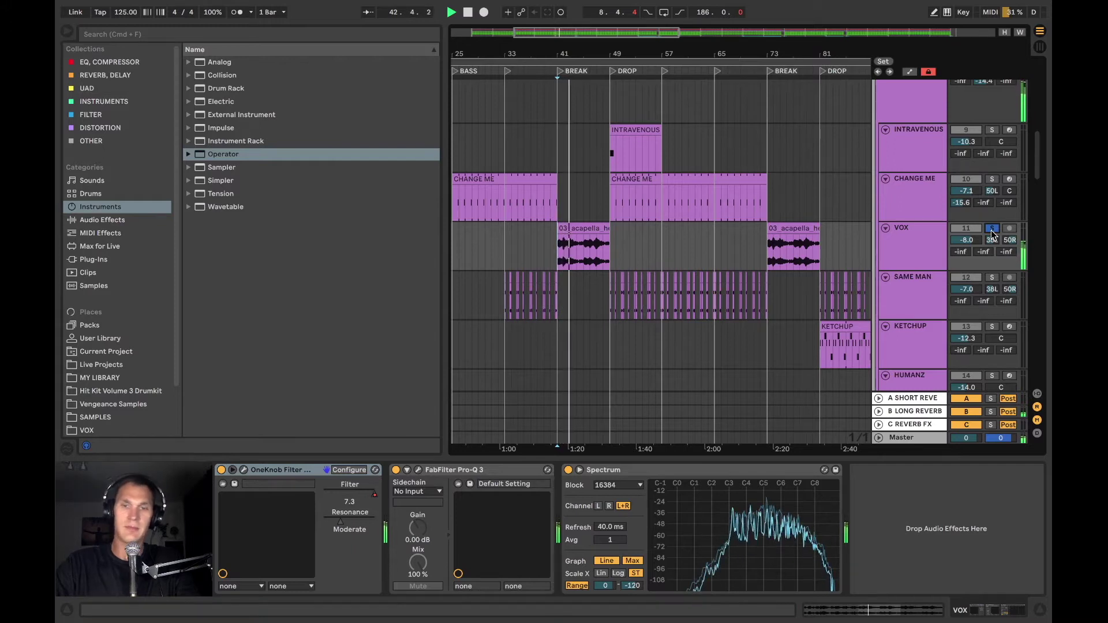
click(911, 259)
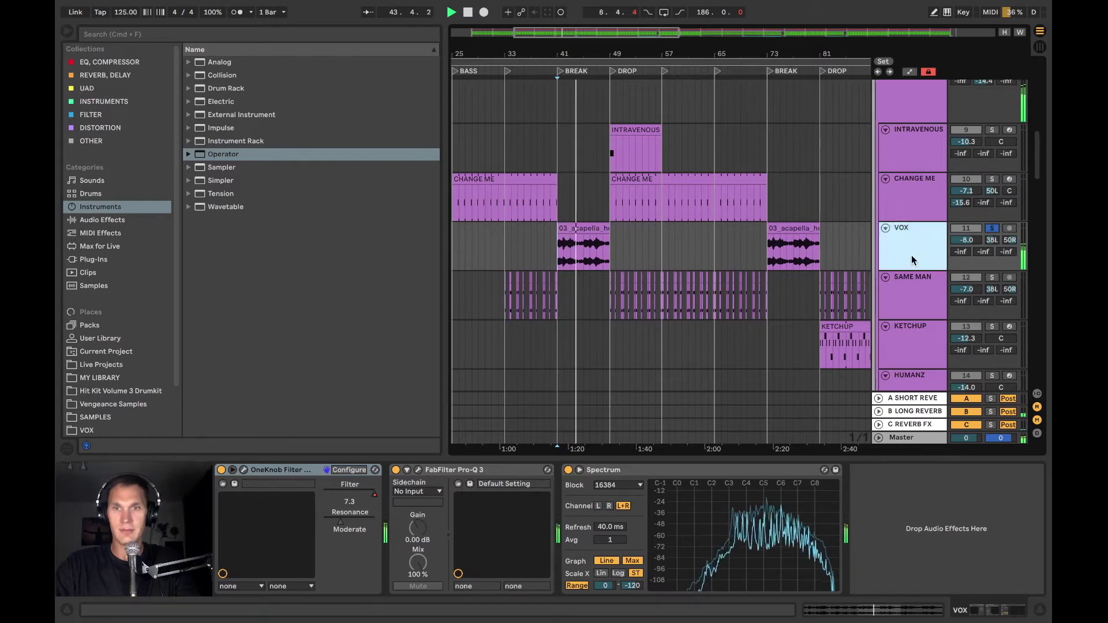
- Hide the browser, stop playback and place the insert marker on the VOX clip at the bar 97 BREAK
scroll(636, 265, right, 10)
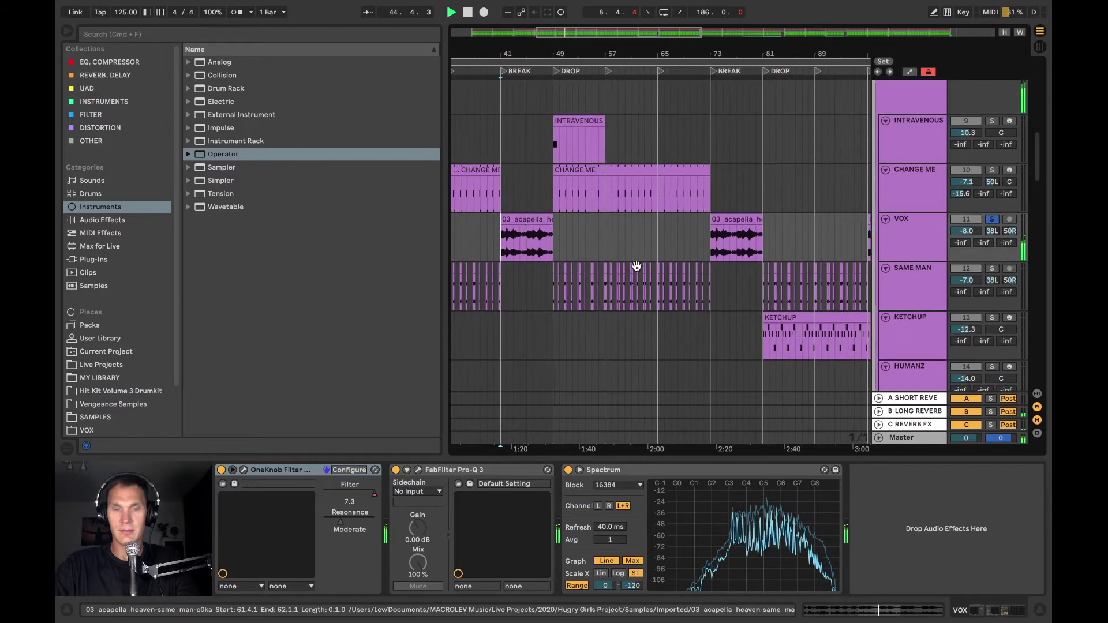
click(67, 31)
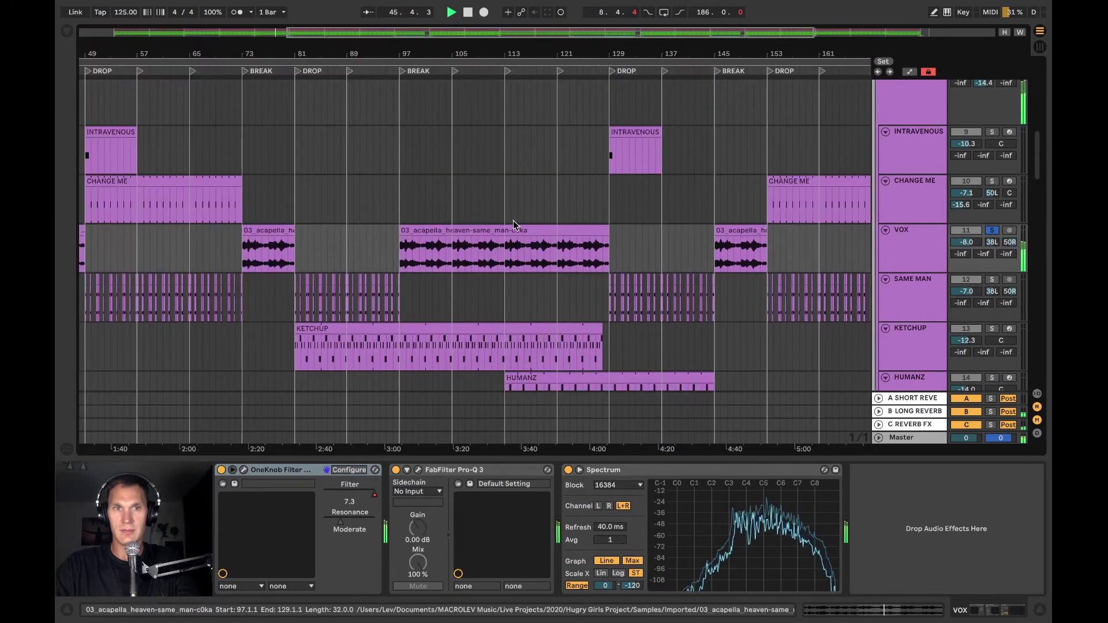
scroll(481, 201, left, 5)
scroll(481, 202, left, 2)
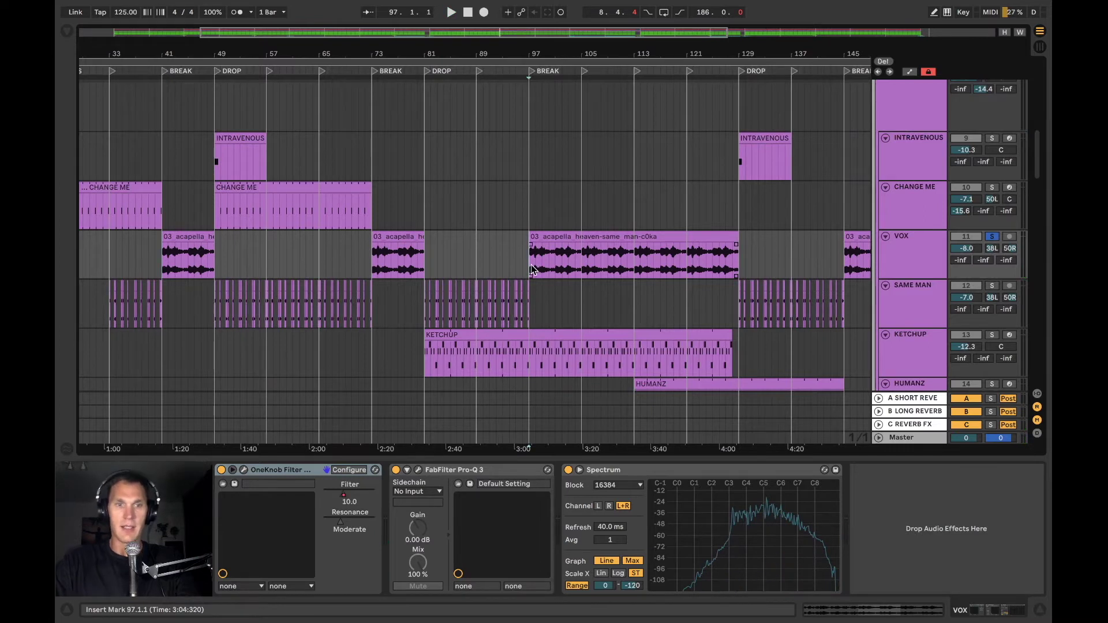
- Inspect the FabFilter Pro-Q 3 curve on the VOX track and show the arrangement's track automation
click(419, 471)
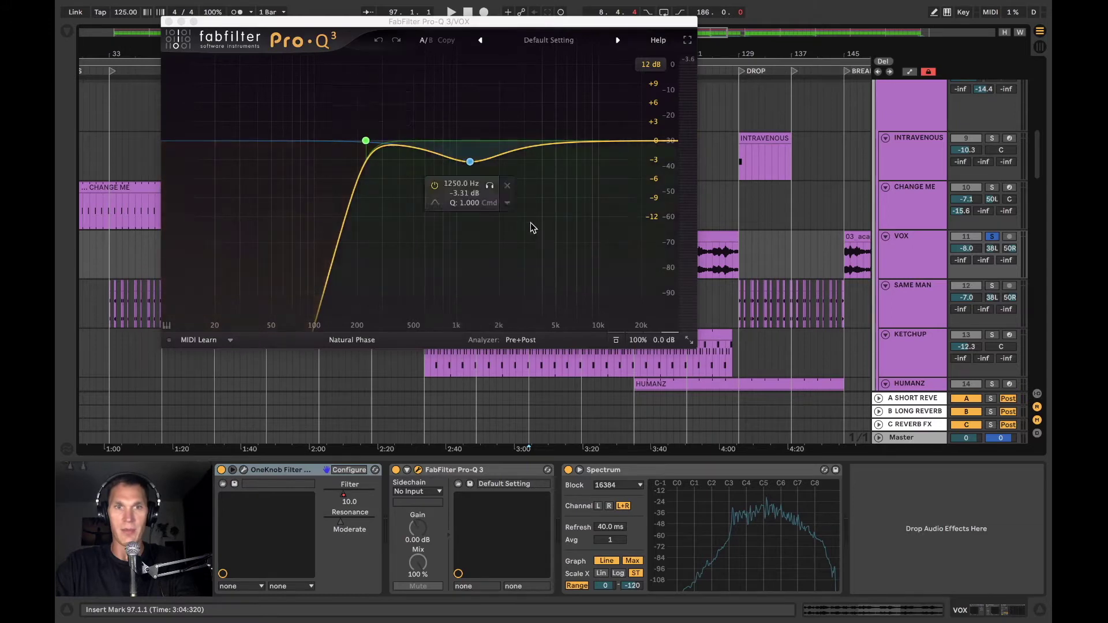
click(168, 21)
key(a)
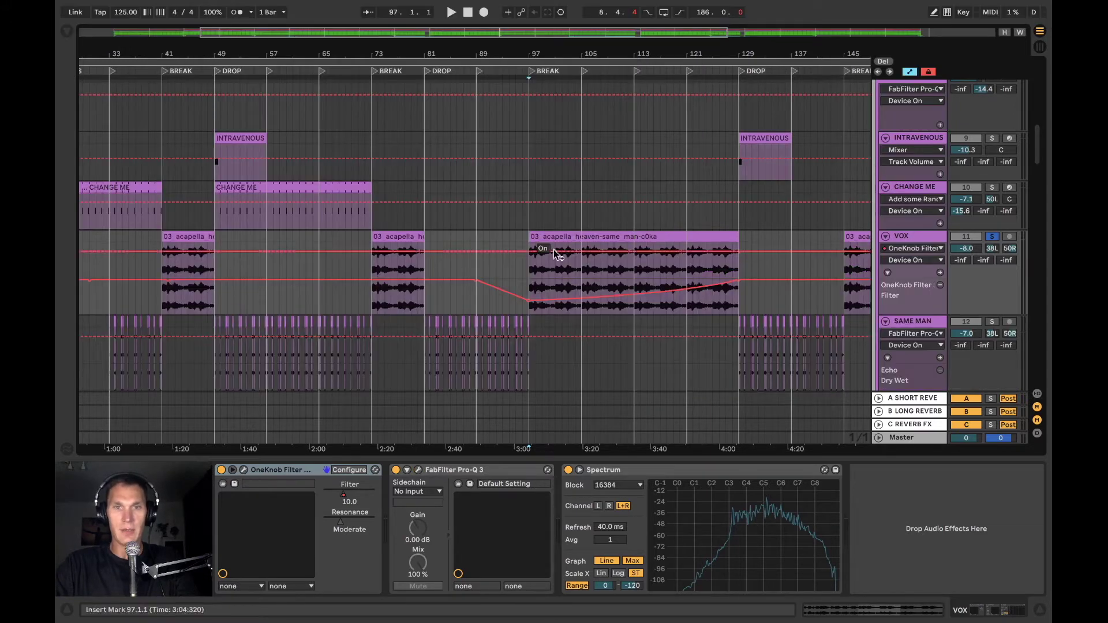
- Play the VOX track from the bar 97 BREAK, inspect its automated OneKnob Filter, and hide the track automation
key(w)
click(441, 276)
key(space)
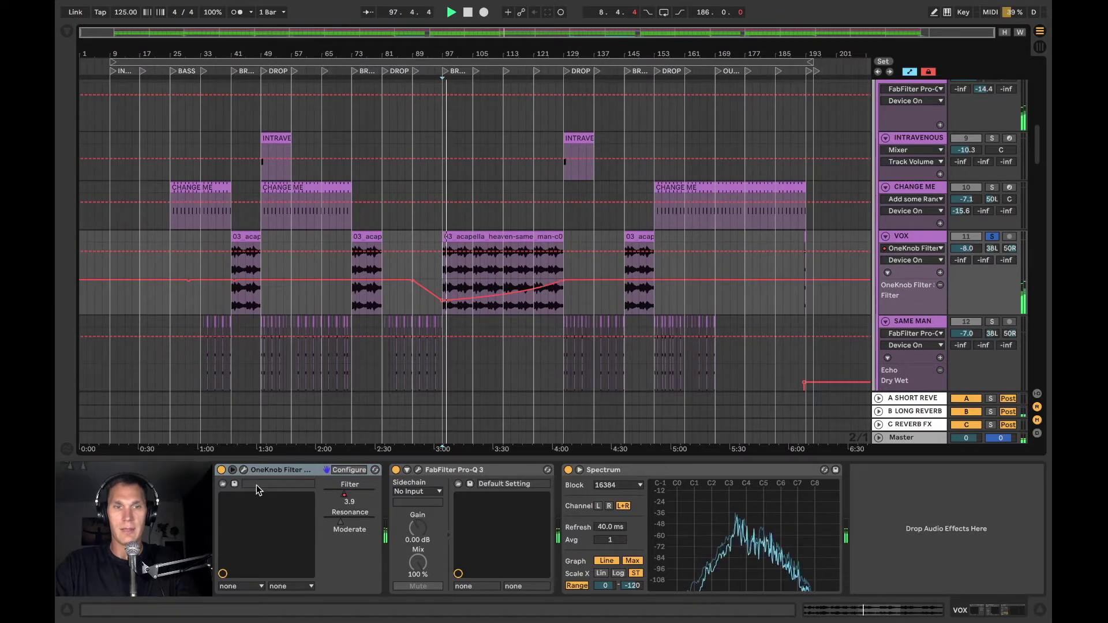
click(243, 470)
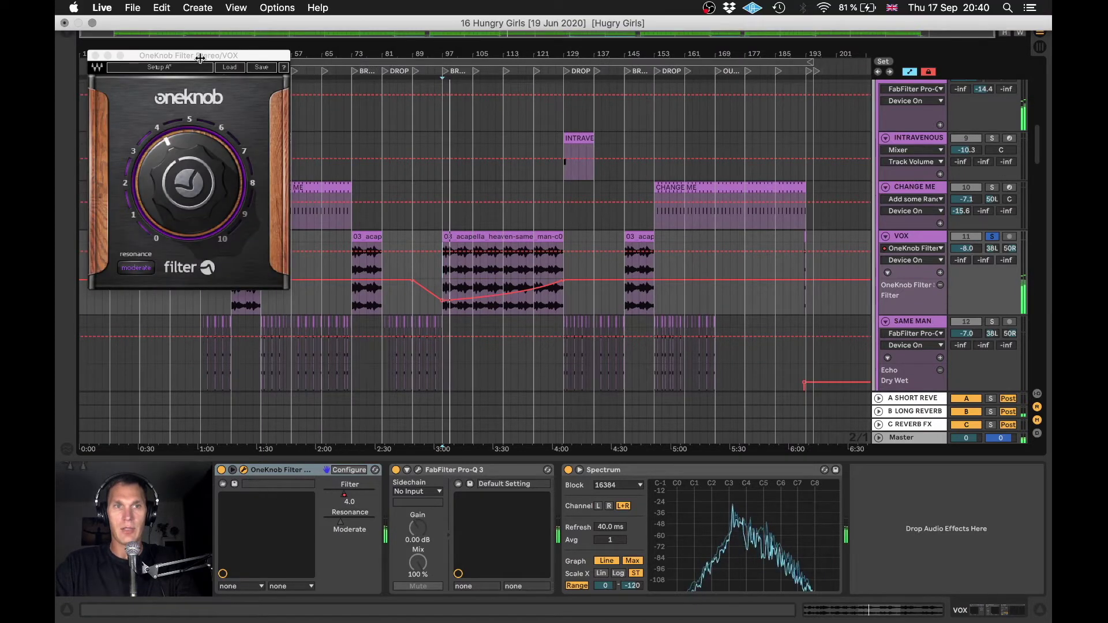
drag(201, 58, 242, 118)
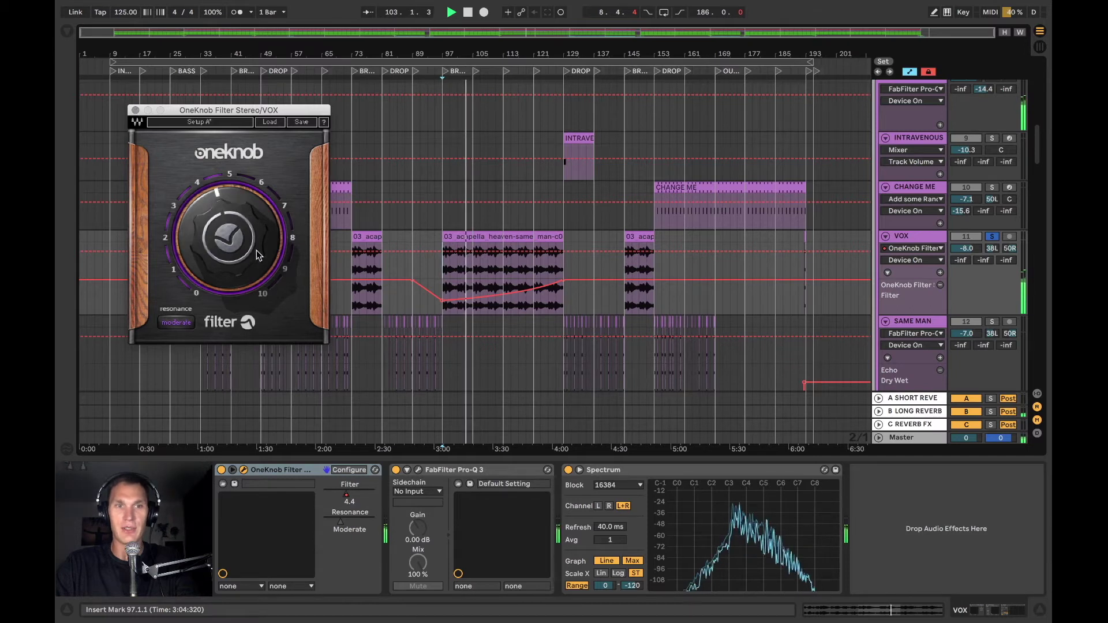
click(135, 110)
key(a)
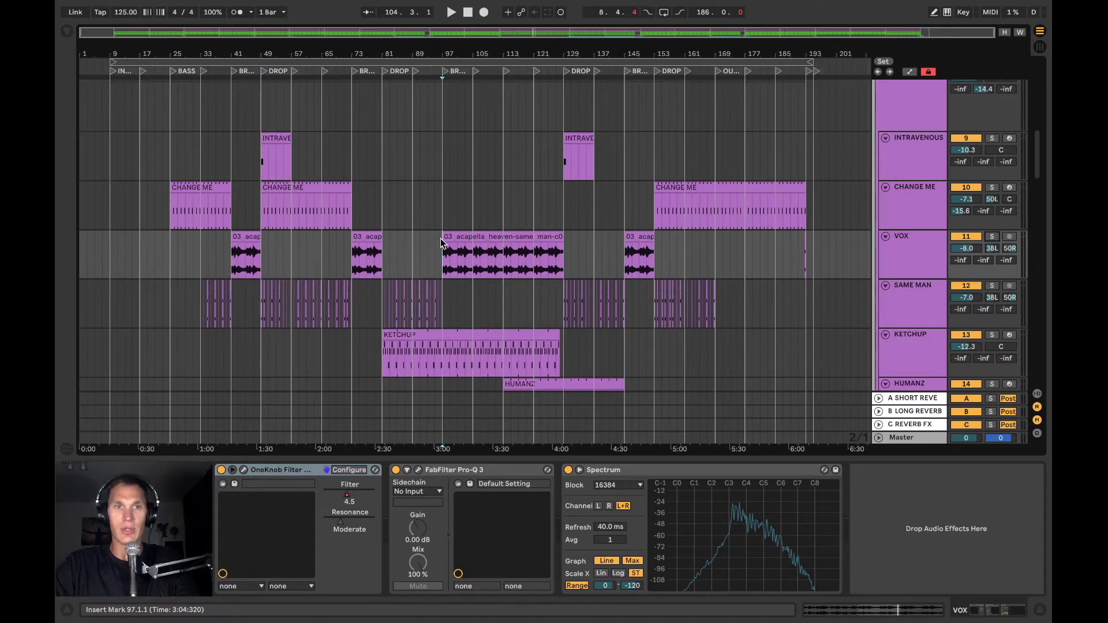
- Solo the CHANGE ME track and play it from the DROP at bar 49
click(255, 218)
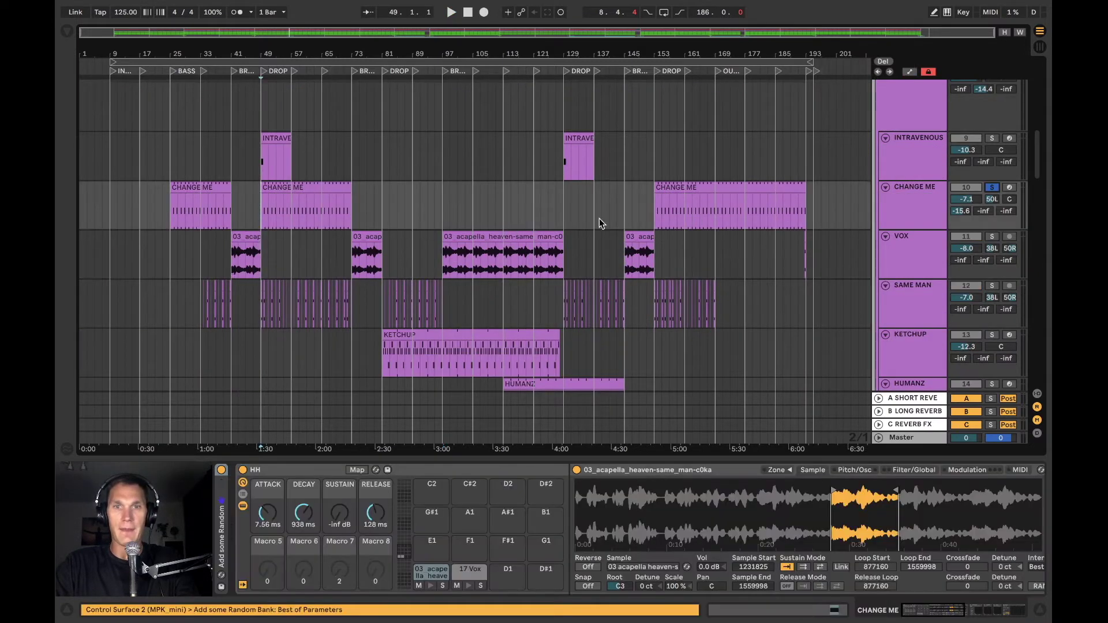
scroll(753, 259, up, 2)
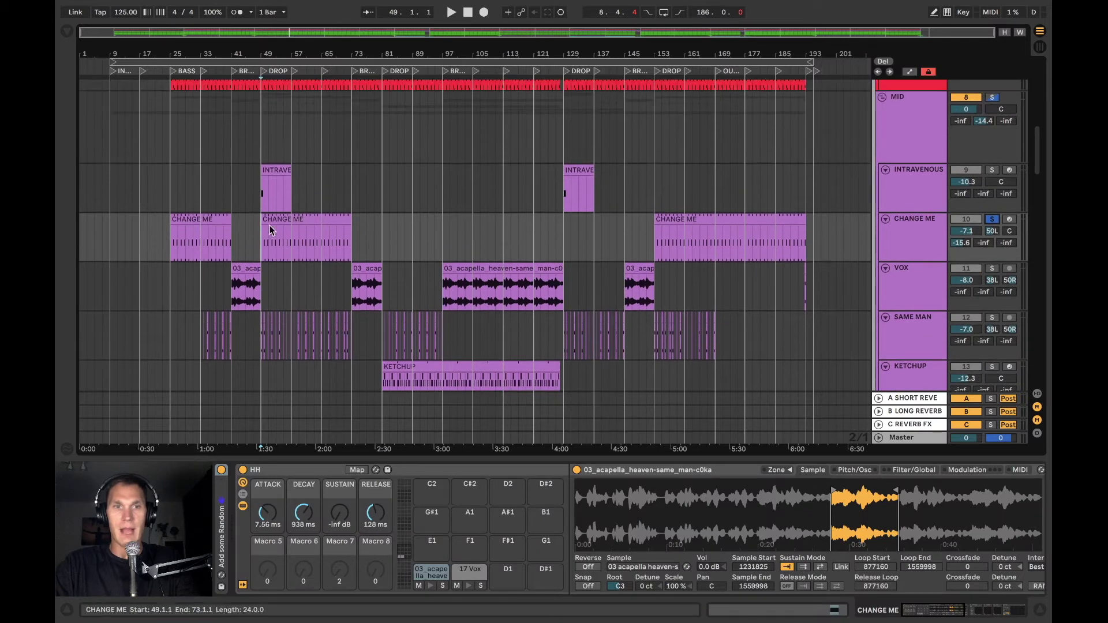
key(plus)
key(plus)
key(space)
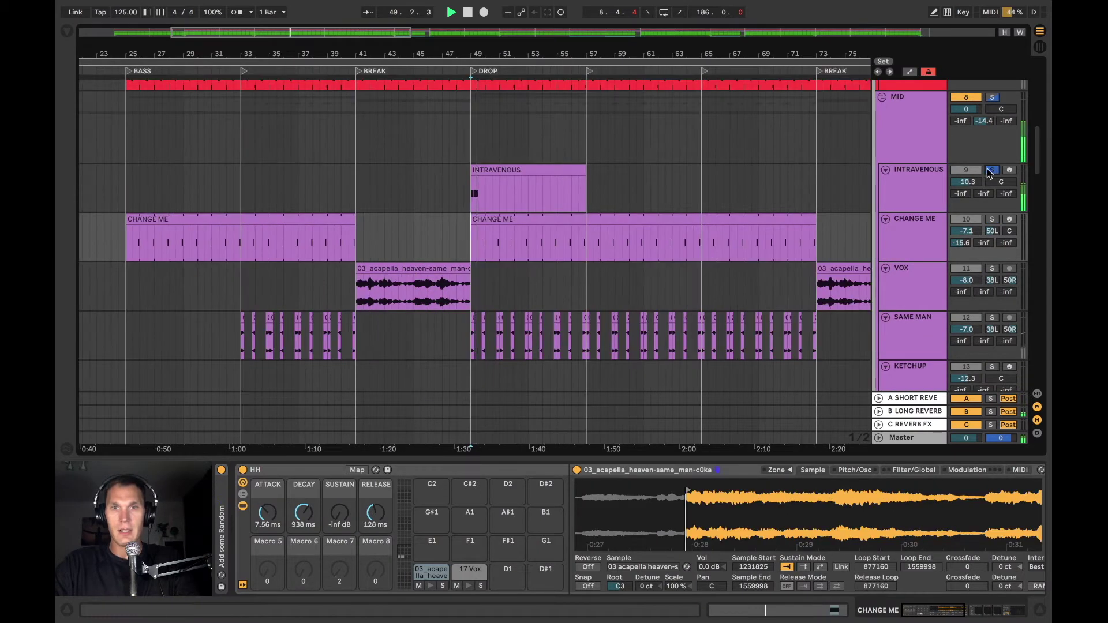
- Inspect the DRUM - Intravenous patch in Serum on the soloed INTRAVENOUS track and close the synth window
key(Up)
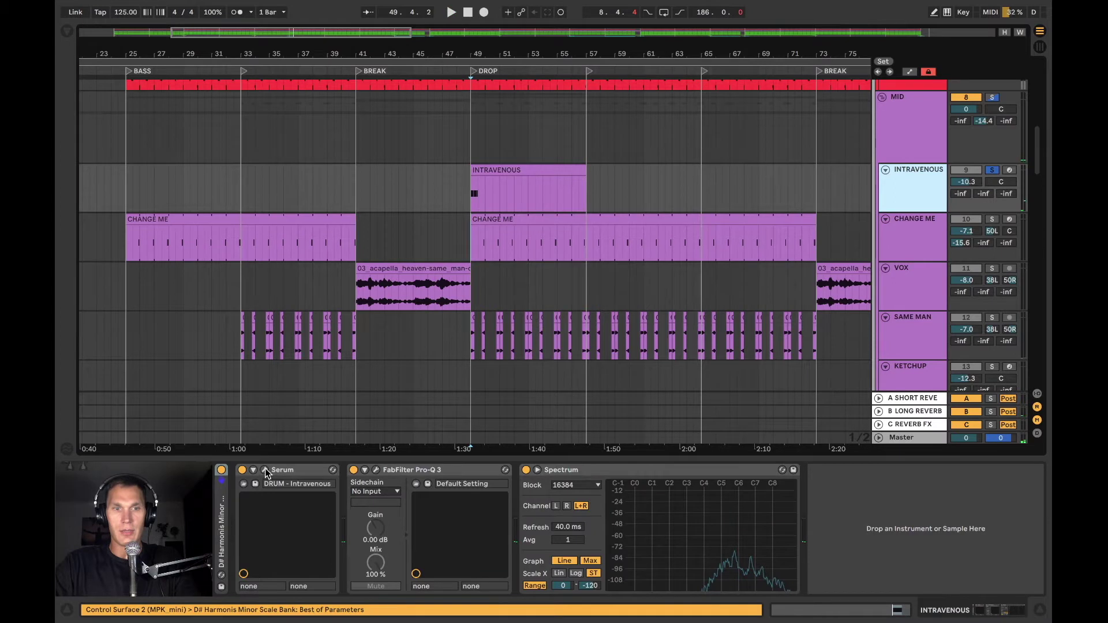
key(super+alt+p)
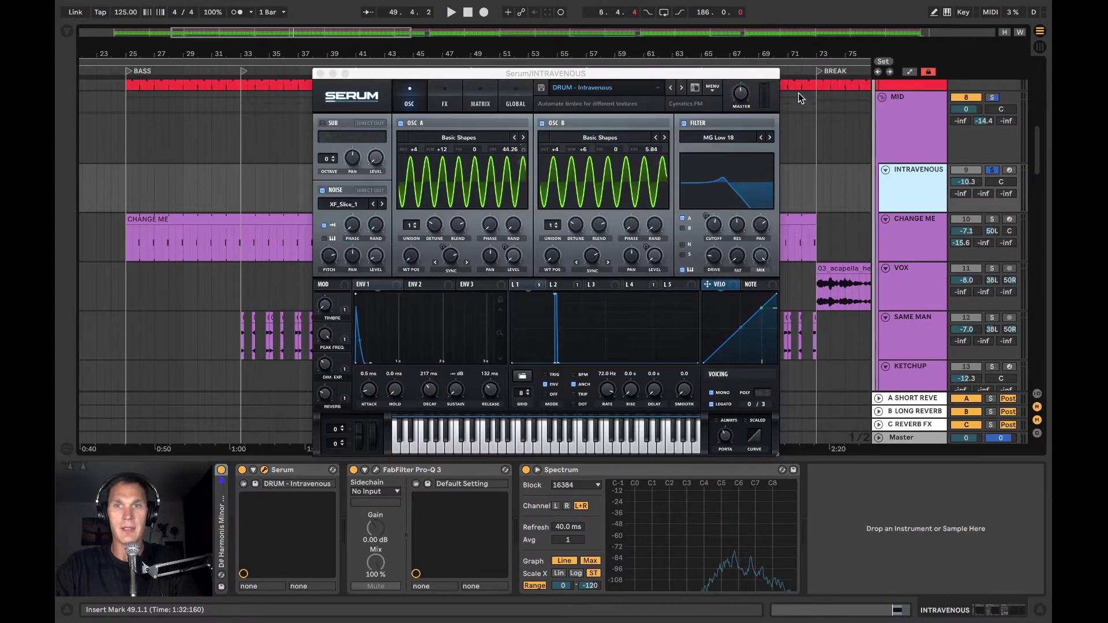
click(318, 74)
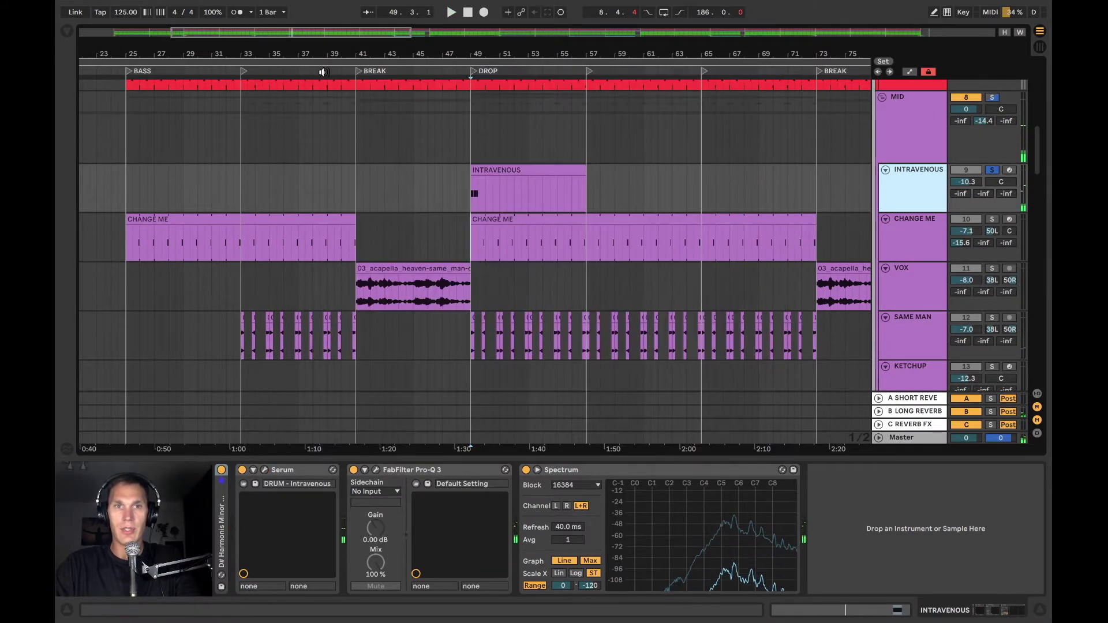
- Solo the SAME MAN track and audition its vocal chops from the DROP at bar 49
key(plus)
click(351, 278)
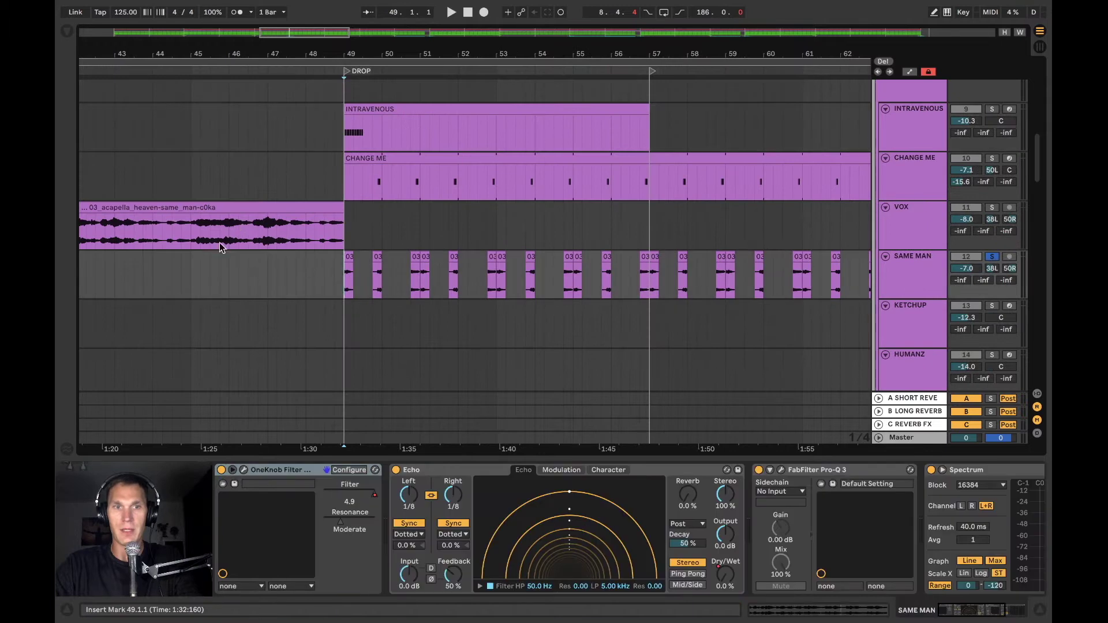
click(346, 68)
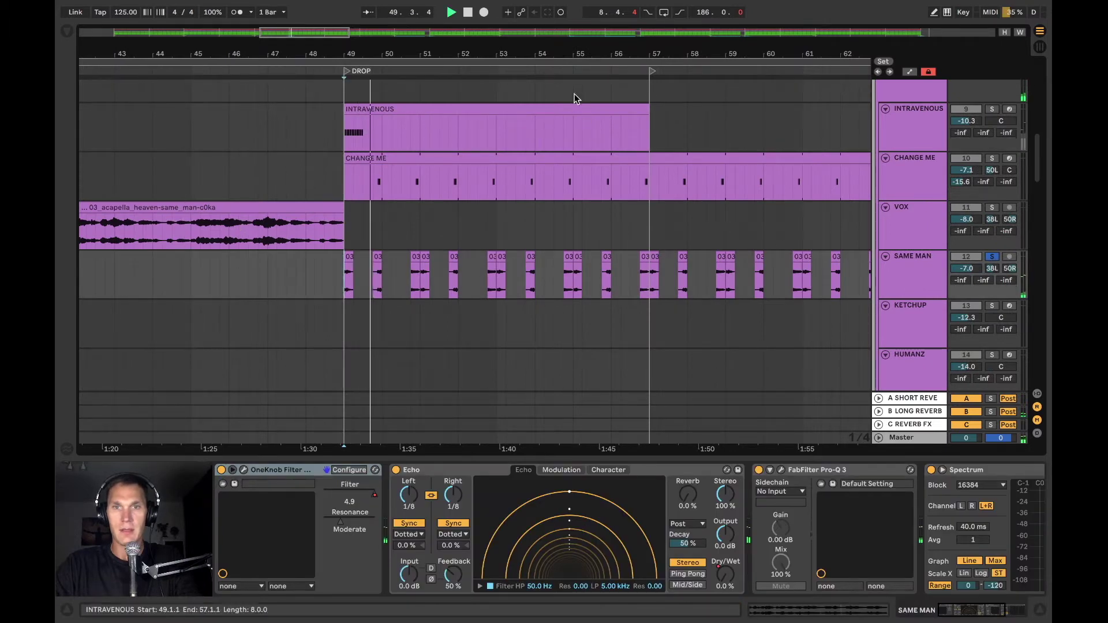
key(minus)
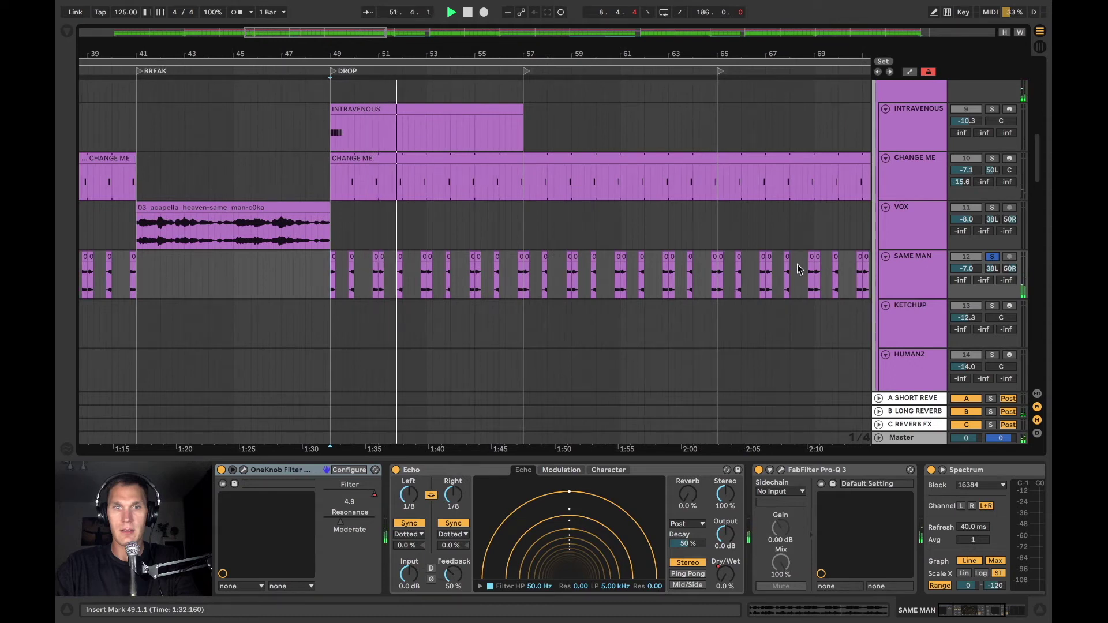
click(918, 258)
key(space)
- Show the automation lanes, inspect the OneKnob Filter on the SAME MAN track, and hide the automation again
key(a)
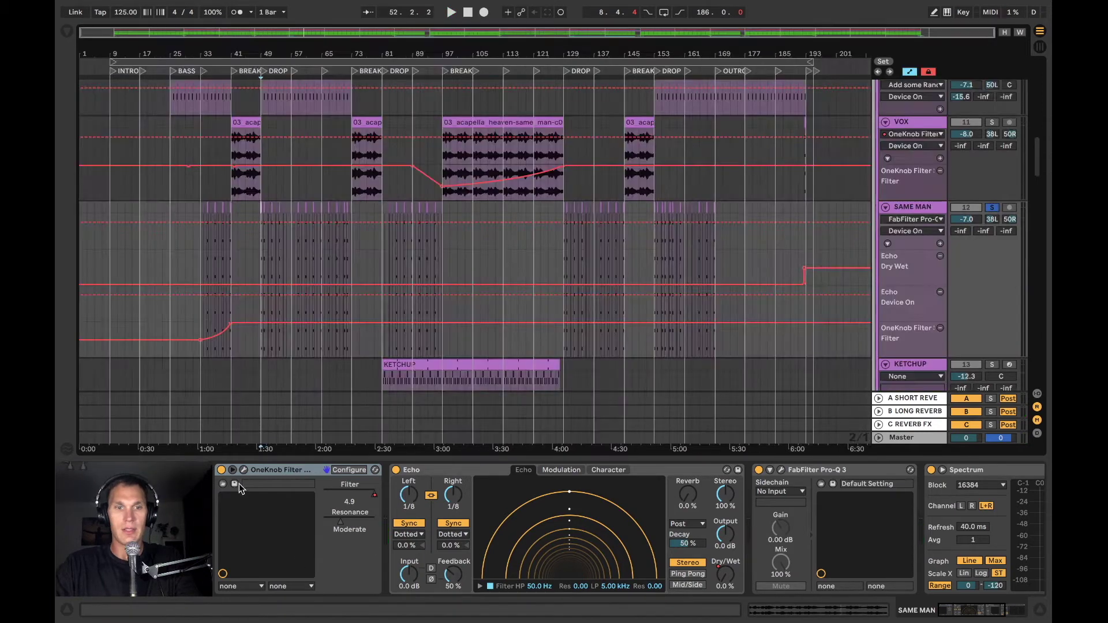
click(244, 470)
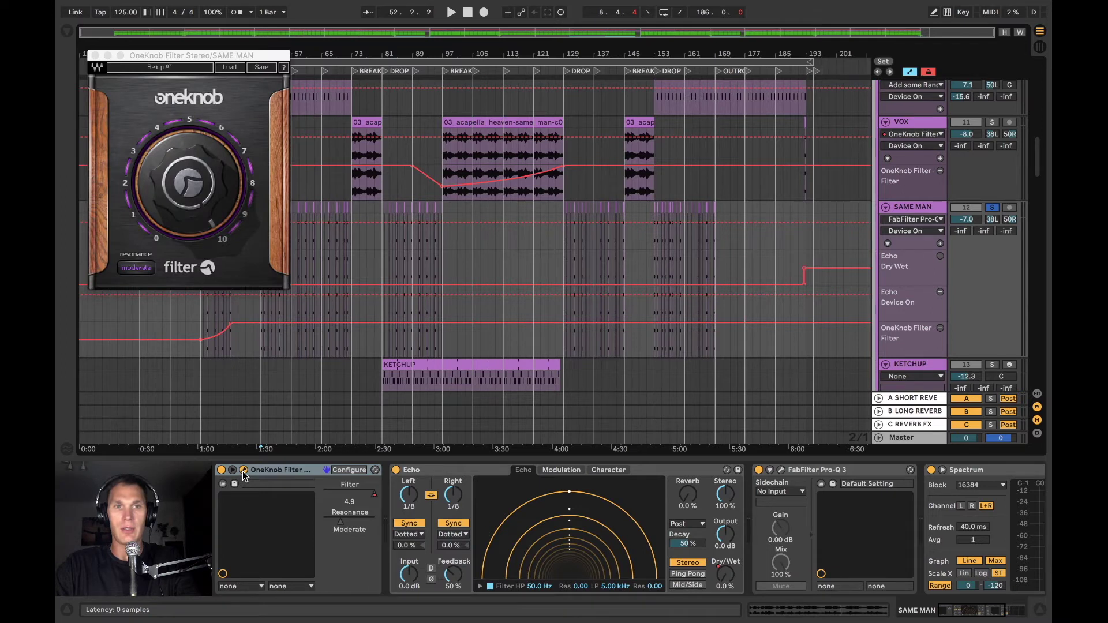
click(95, 56)
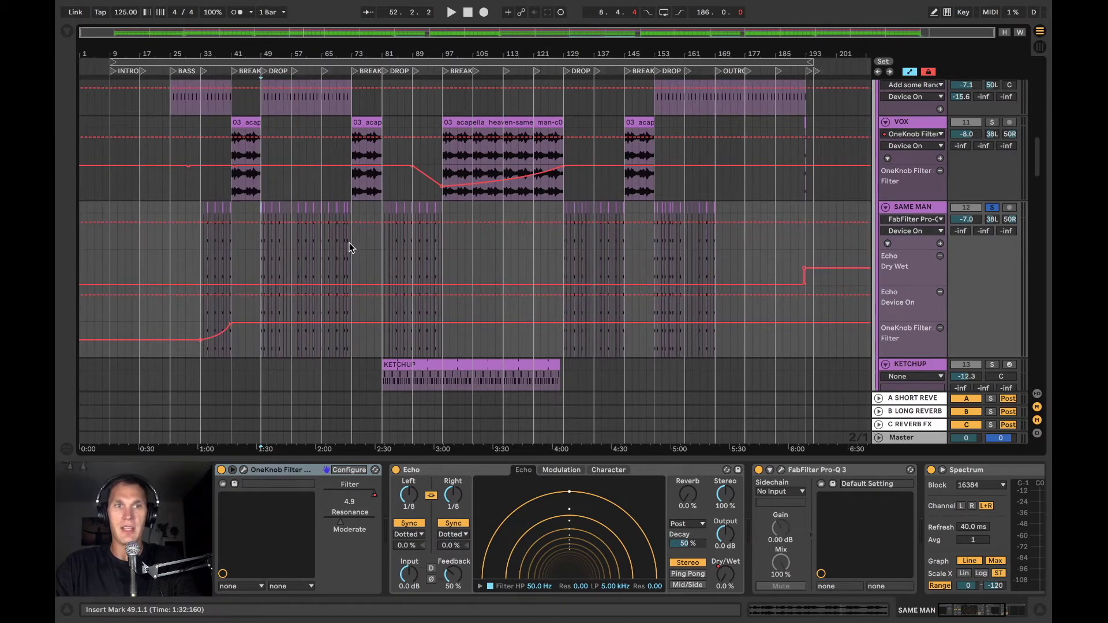
key(a)
- Solo the KETCHUP track and play it from the DROP at bar 81, moving on to the BREAK at bar 97
click(915, 263)
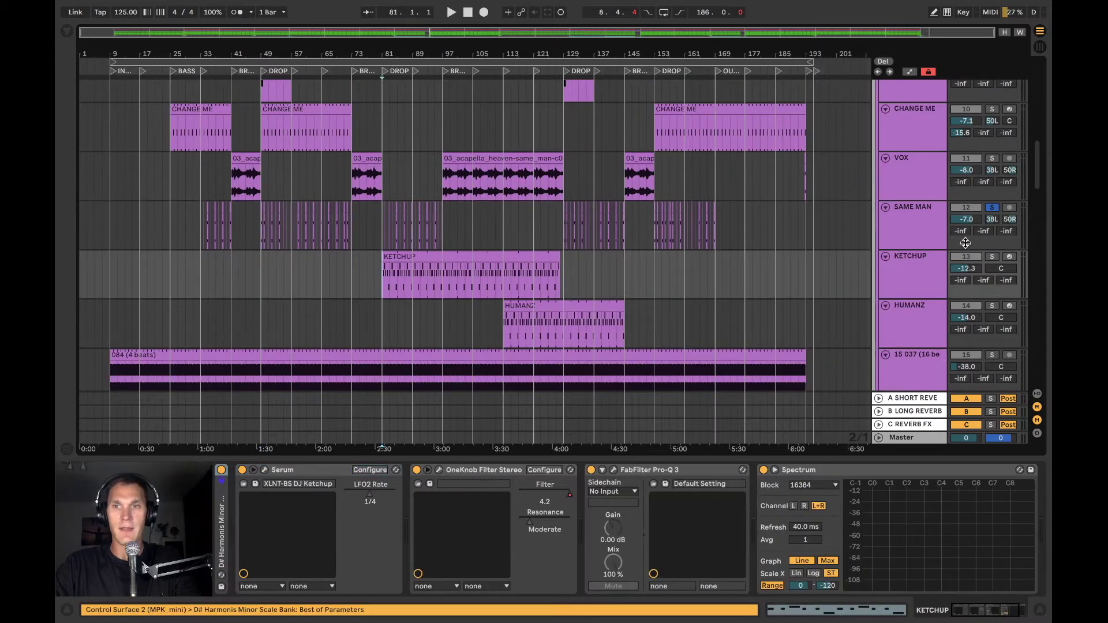
click(991, 257)
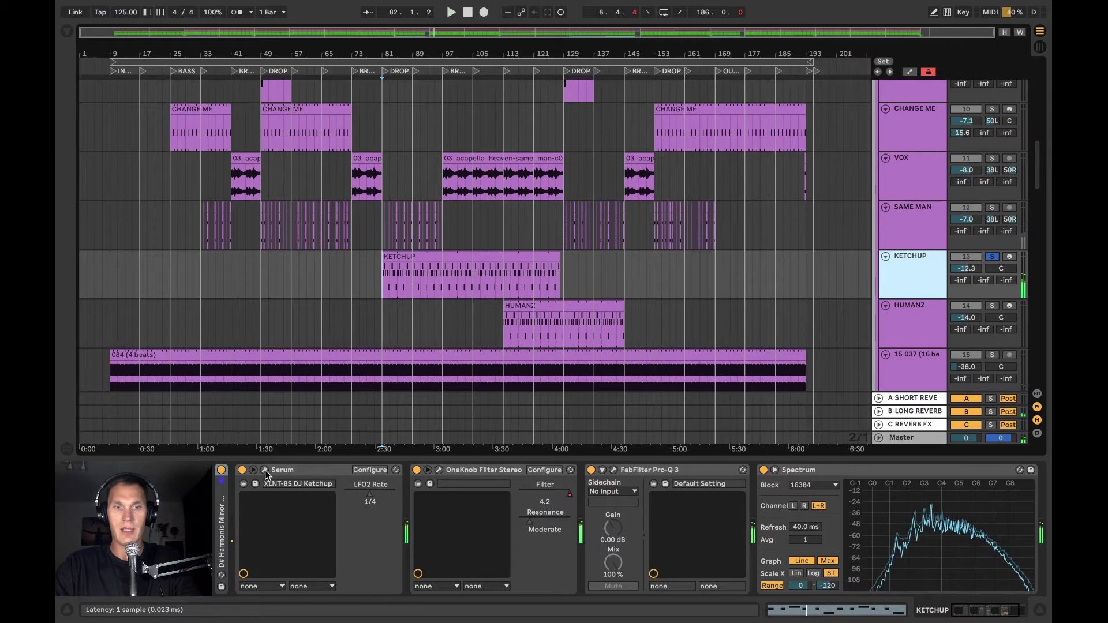
click(442, 225)
key(space)
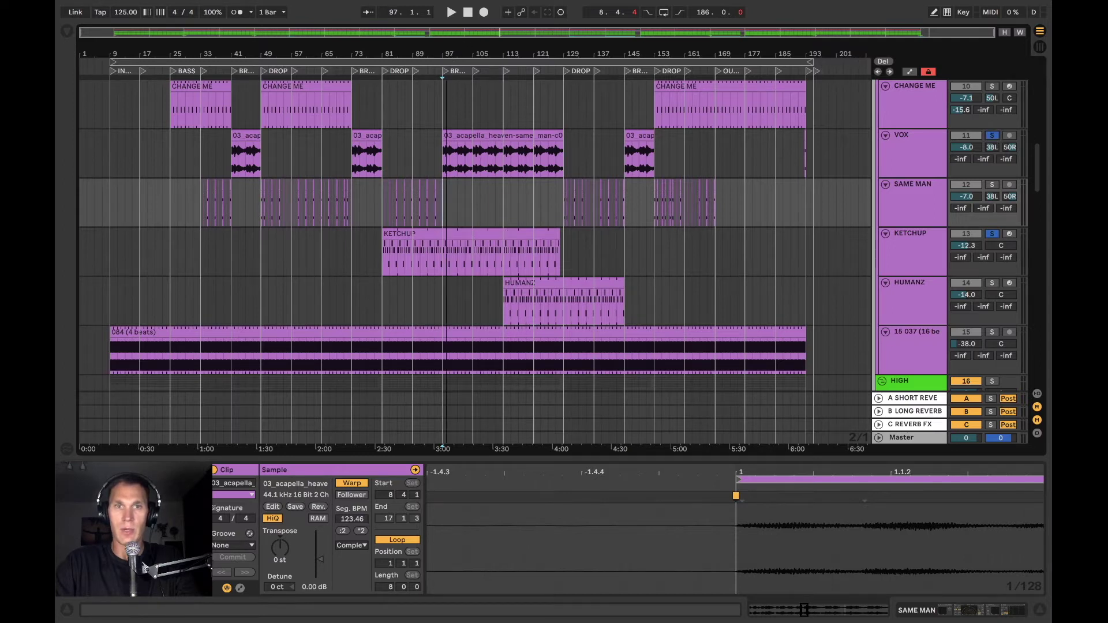
- Audition the VOX and KETCHUP tracks together through the bar 97 BREAK and show the KETCHUP clip's MIDI notes
key(plus)
key(plus)
key(plus)
key(minus)
key(minus)
click(600, 134)
key(space)
drag(633, 51, 632, 52)
click(589, 263)
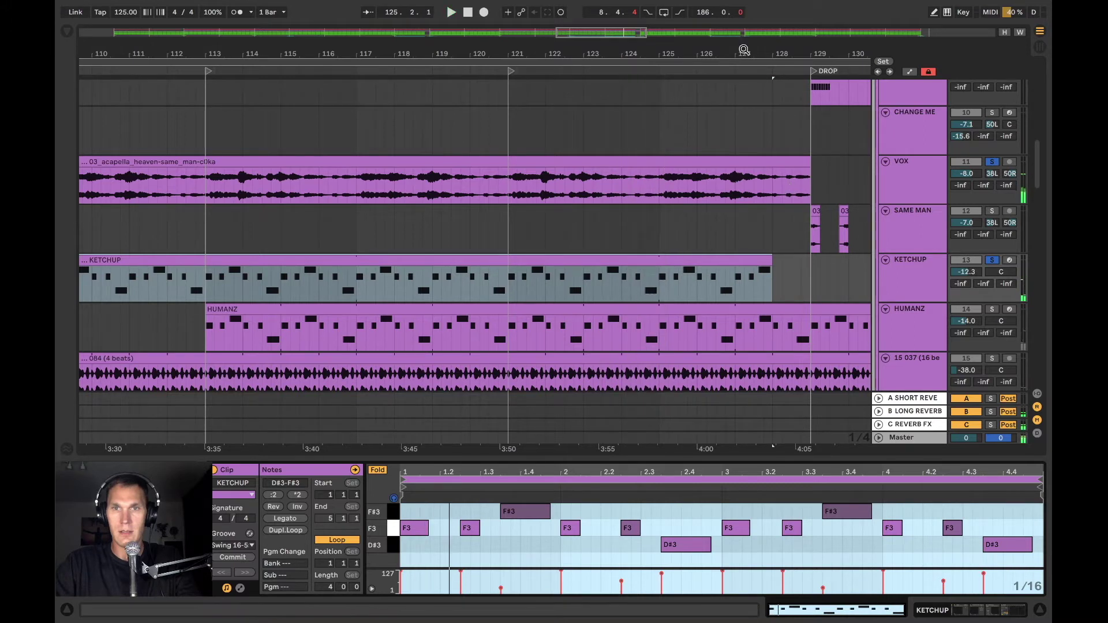
drag(741, 53, 721, 32)
key(space)
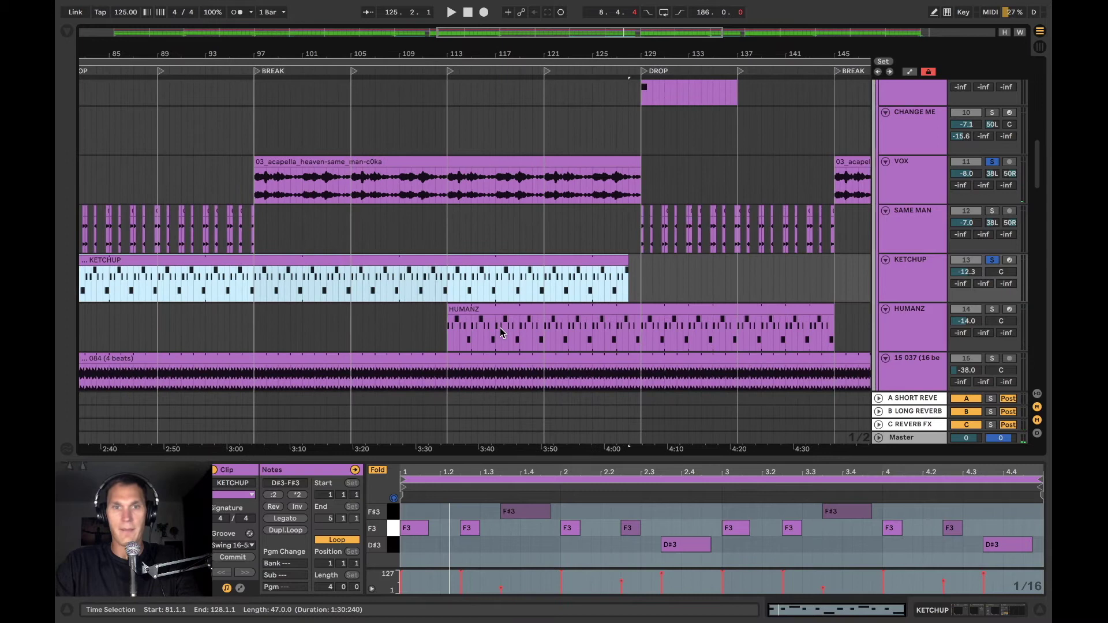
- Add HUMANZ to the soloed tracks, view its clip notes and device chain, and play it from bar 113
click(450, 330)
click(991, 311)
click(554, 310)
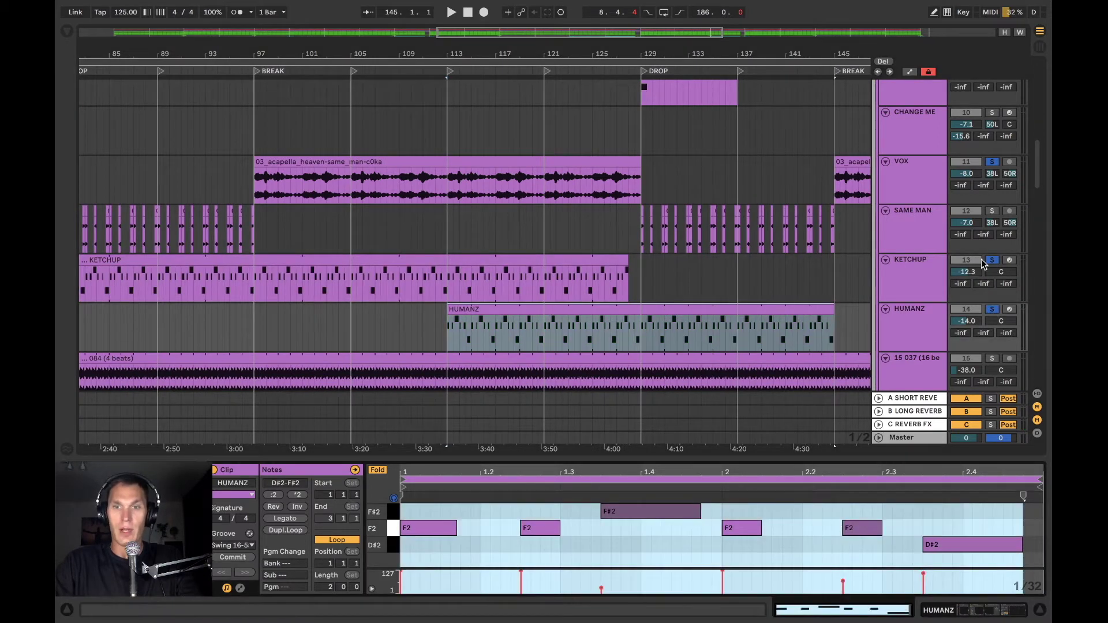
click(940, 331)
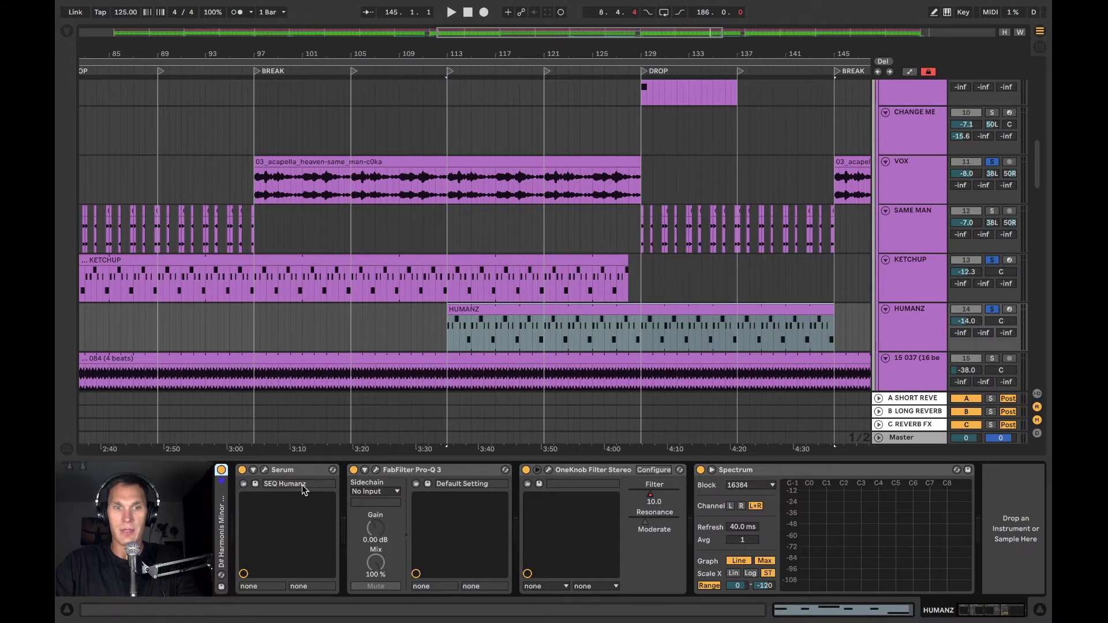
key(space)
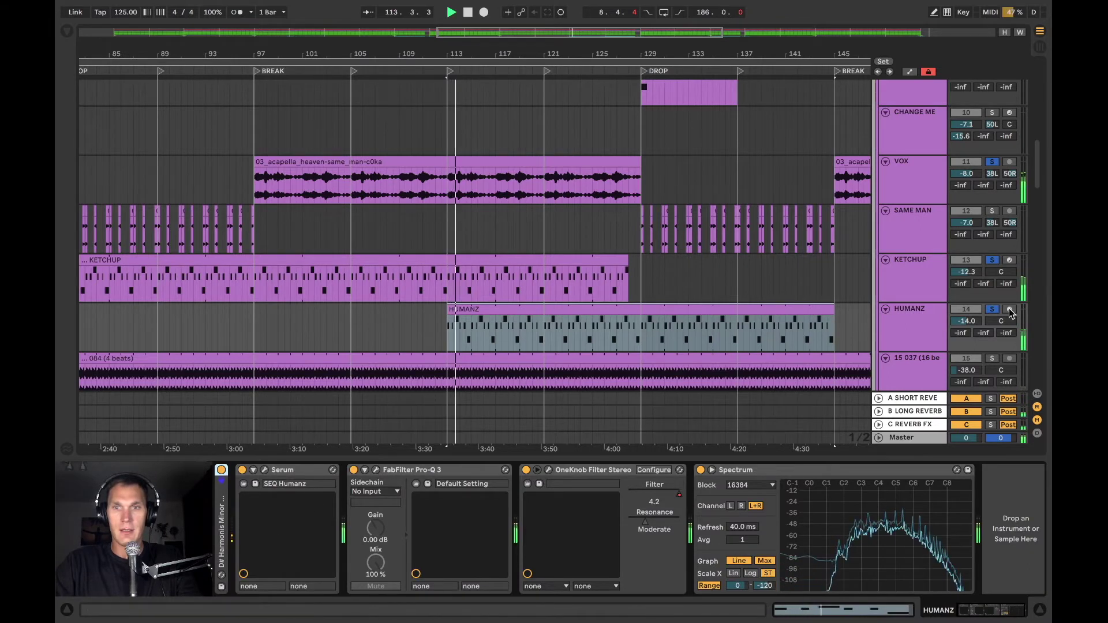
- Unsolo VOX and KETCHUP so HUMANZ plays alone, and show the HUMANZ clip's MIDI notes
click(992, 162)
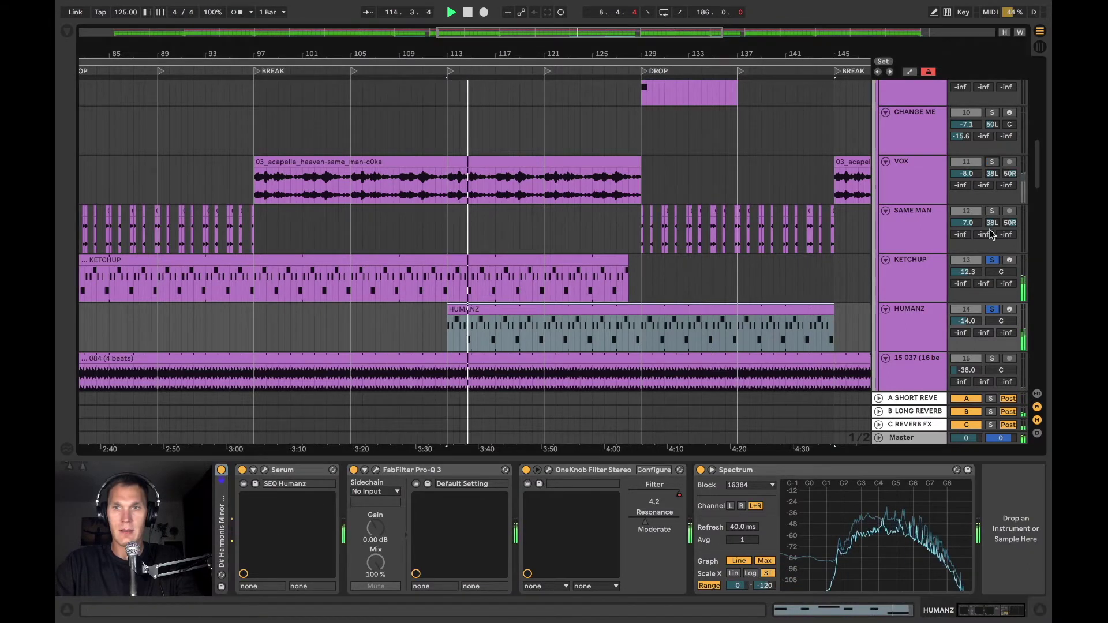
click(992, 260)
double_click(613, 318)
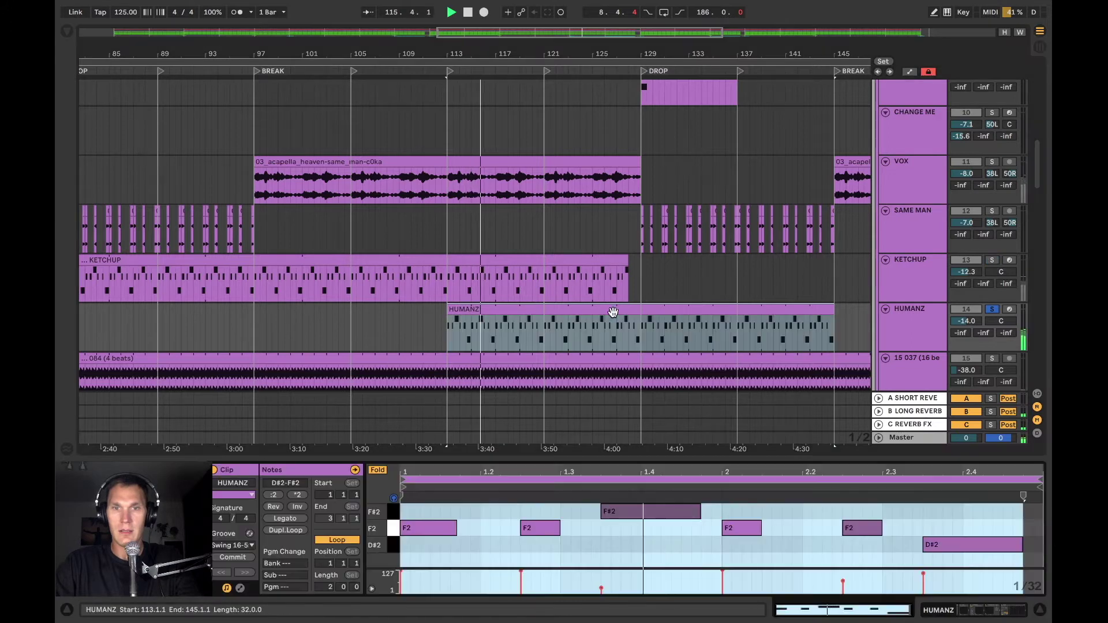
- Inspect the SEQ_Humanz patch in Serum on the HUMANZ track, including its effects and modulation matrix
click(911, 310)
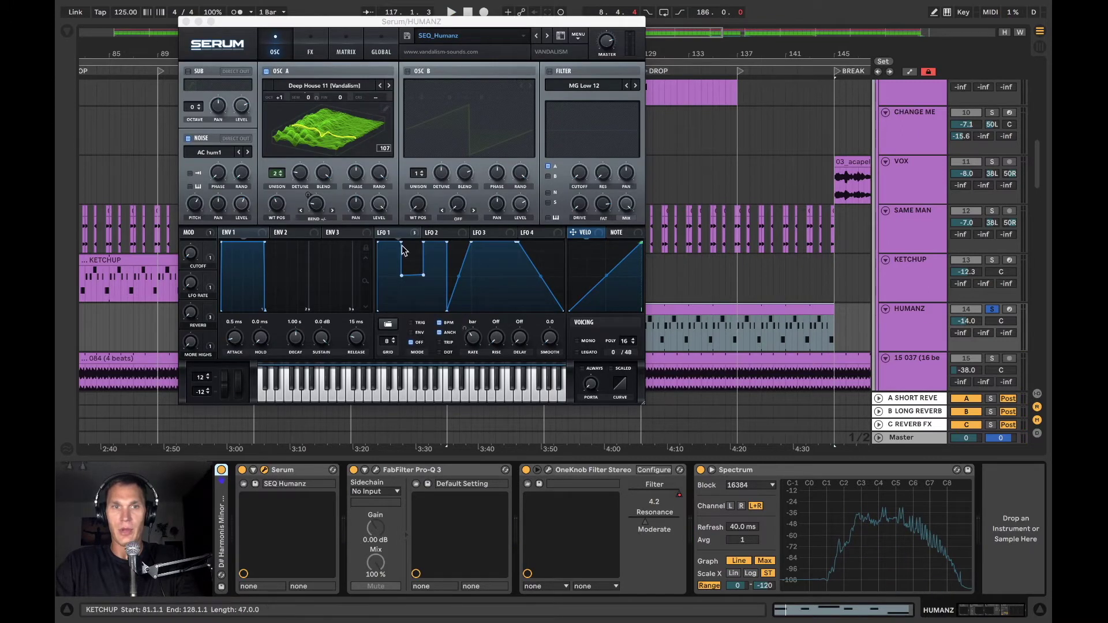
click(312, 39)
click(352, 40)
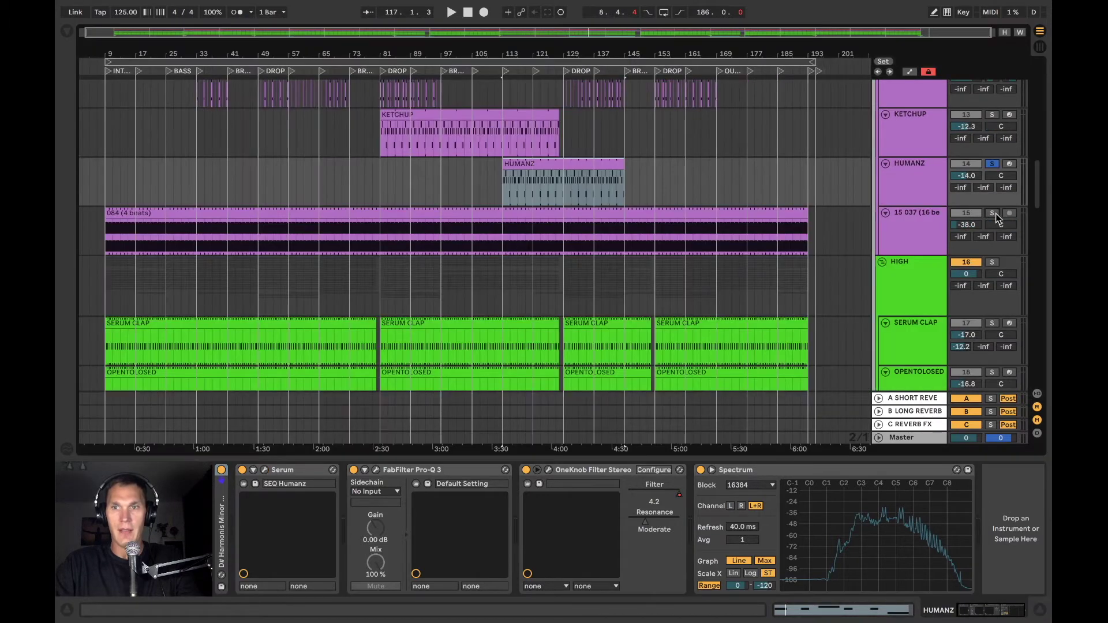
- Solo the 15 037 (16 beats) track, play it from bar 9 and view its 084 (4 beats) sample
click(105, 238)
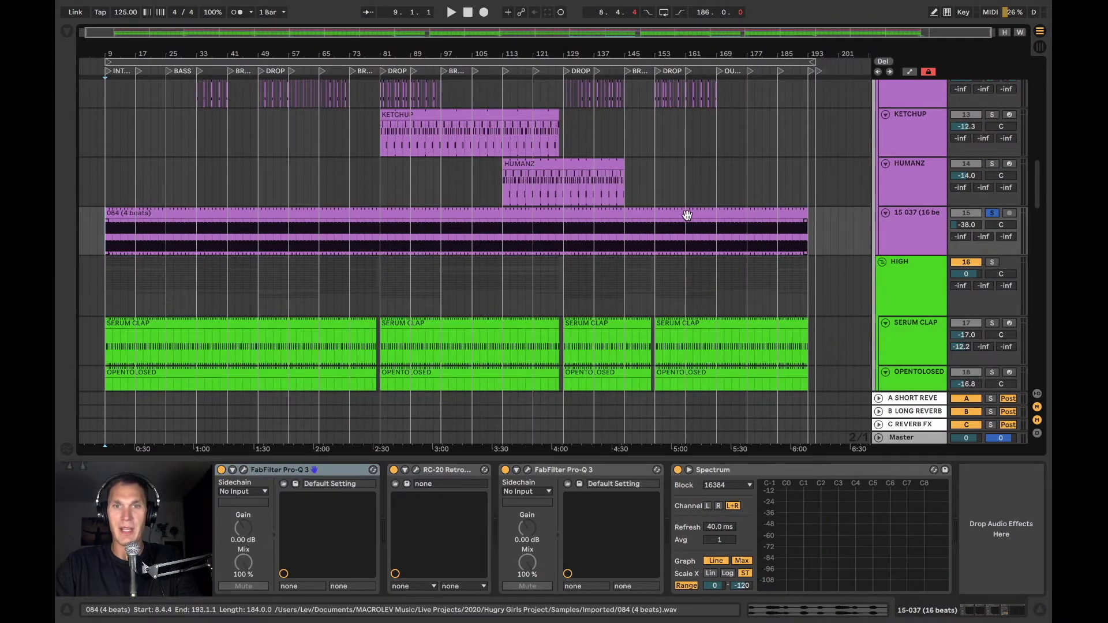
key(space)
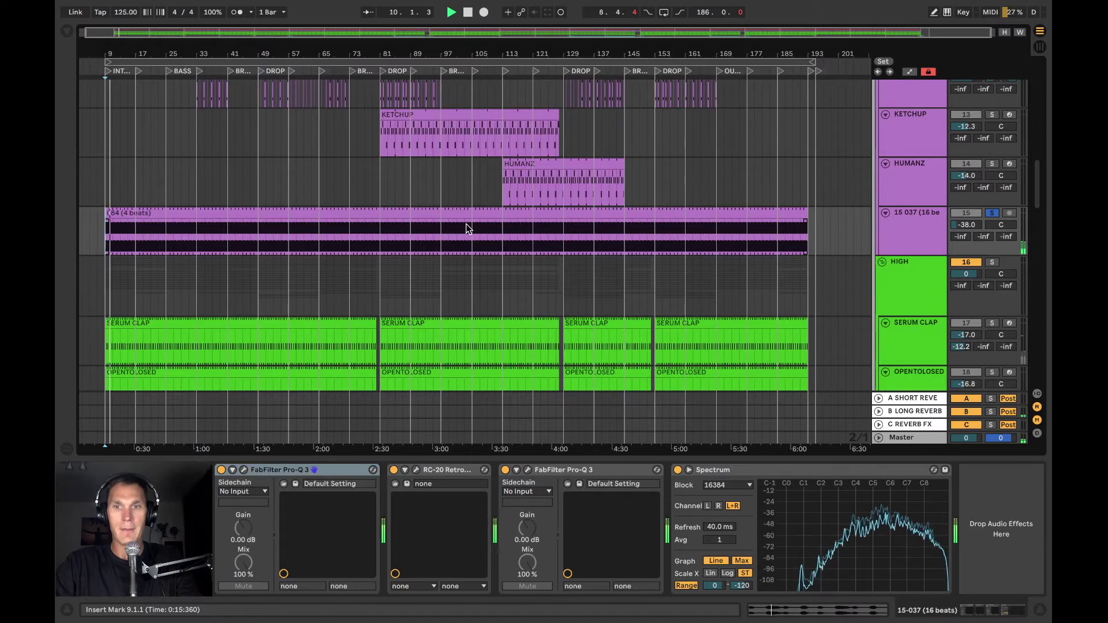
click(239, 209)
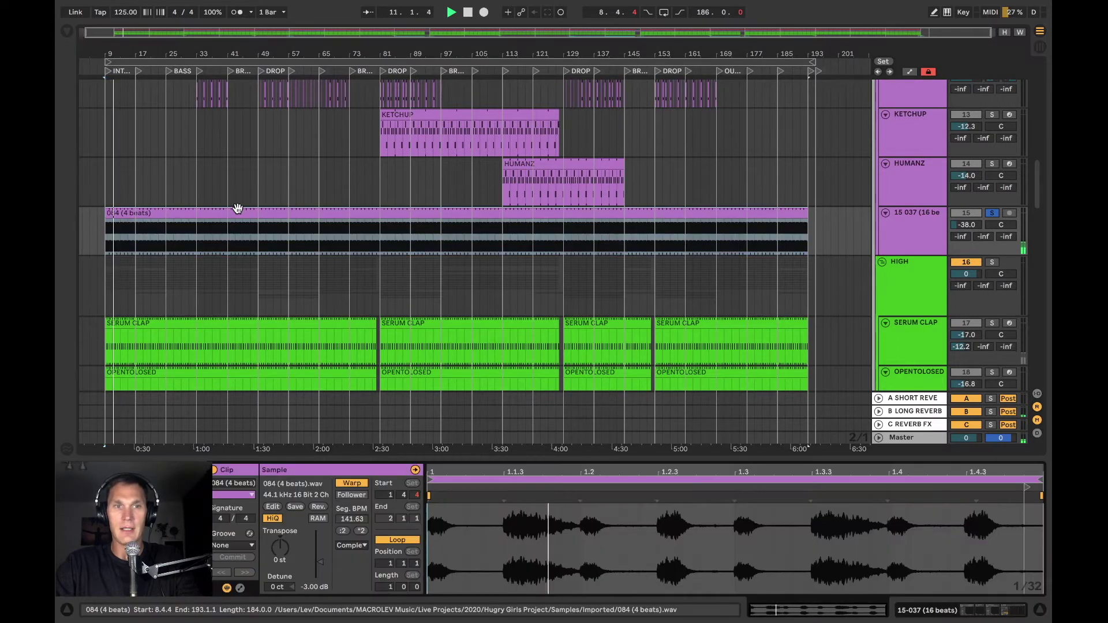
click(925, 226)
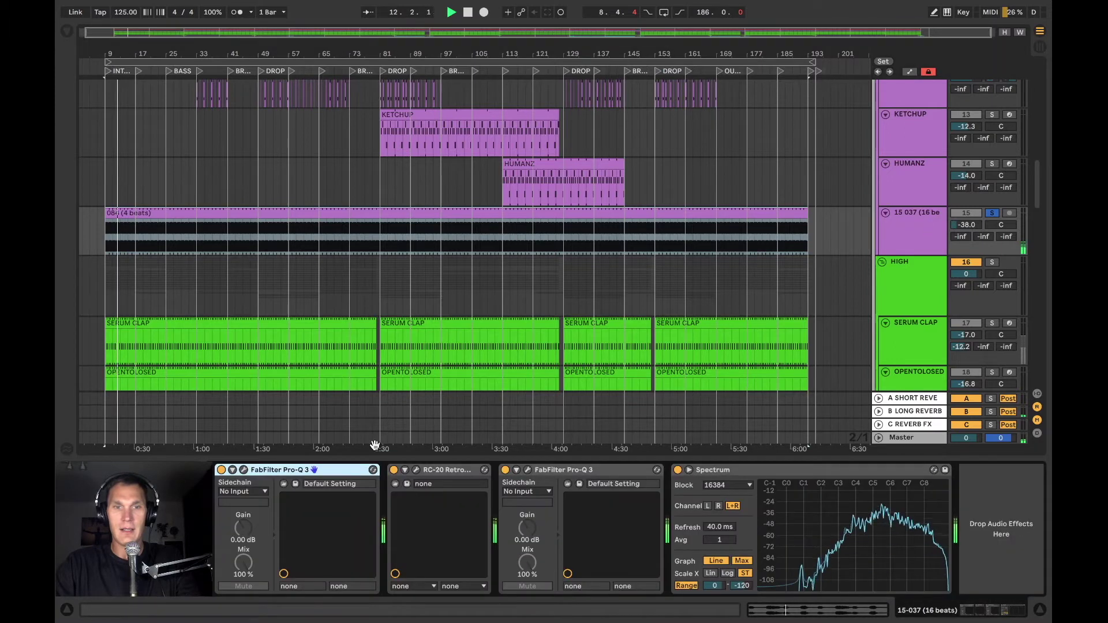
- Inspect the first FabFilter Pro-Q 3 and the RC-20 Retro Color on the 15 037 track and resume playback
click(244, 470)
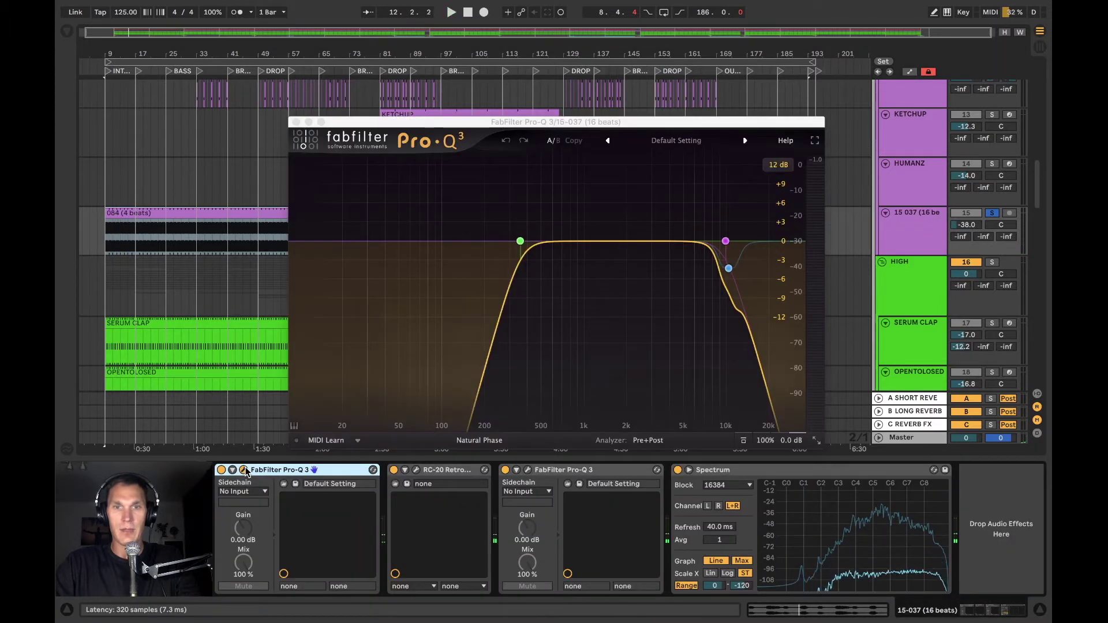
click(415, 469)
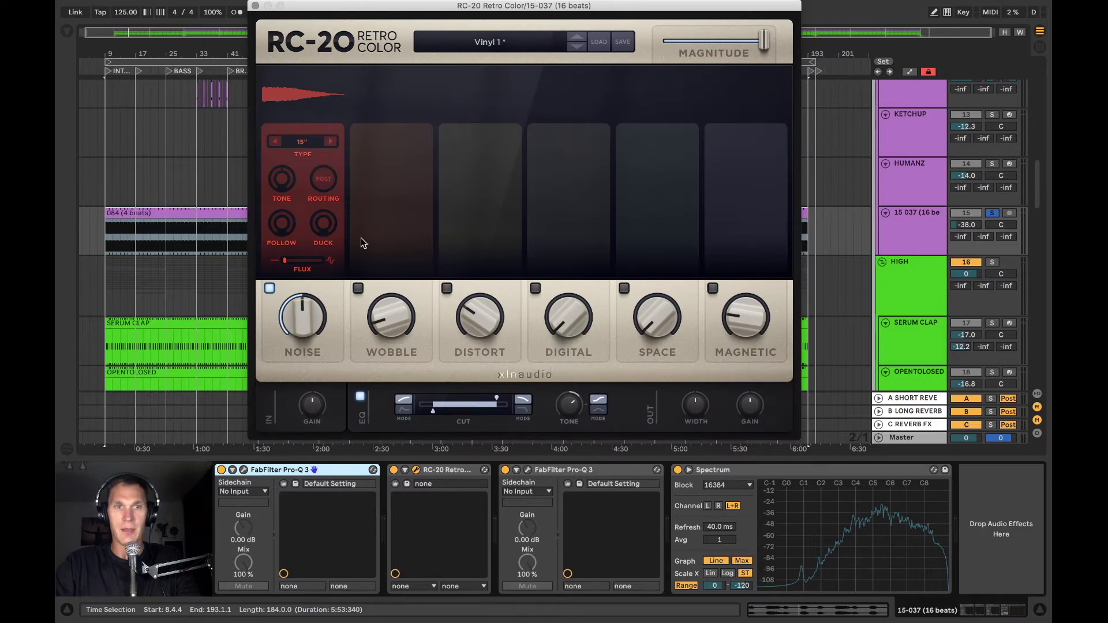
key(space)
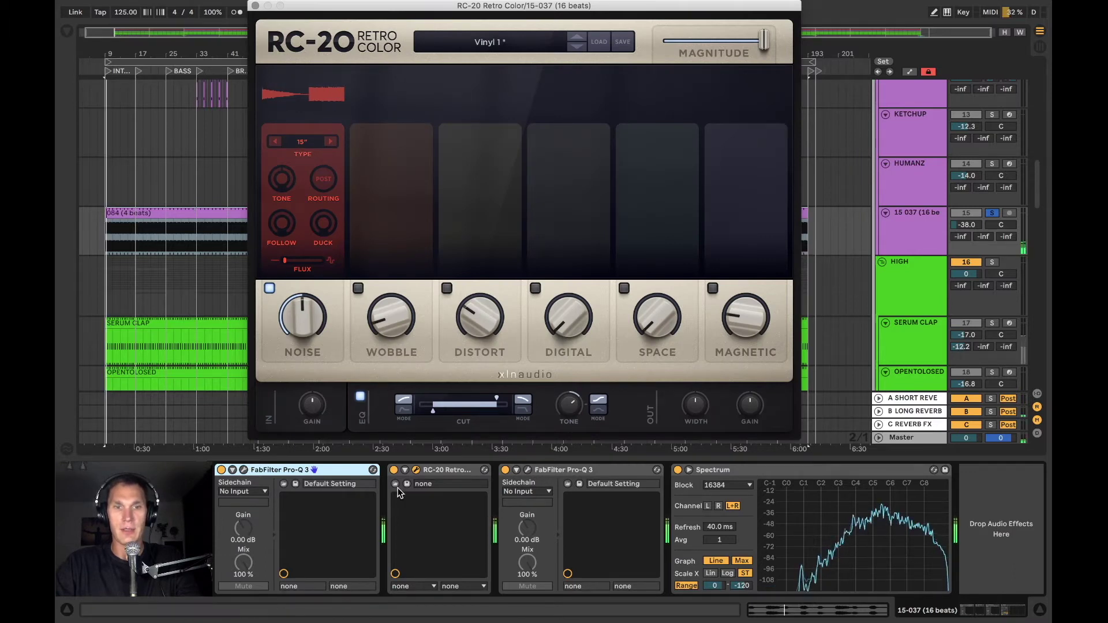
- Compare the 15 037 track with RC-20 Retro Color bypassed and active, and try out its Noise amount before undoing that change
click(394, 471)
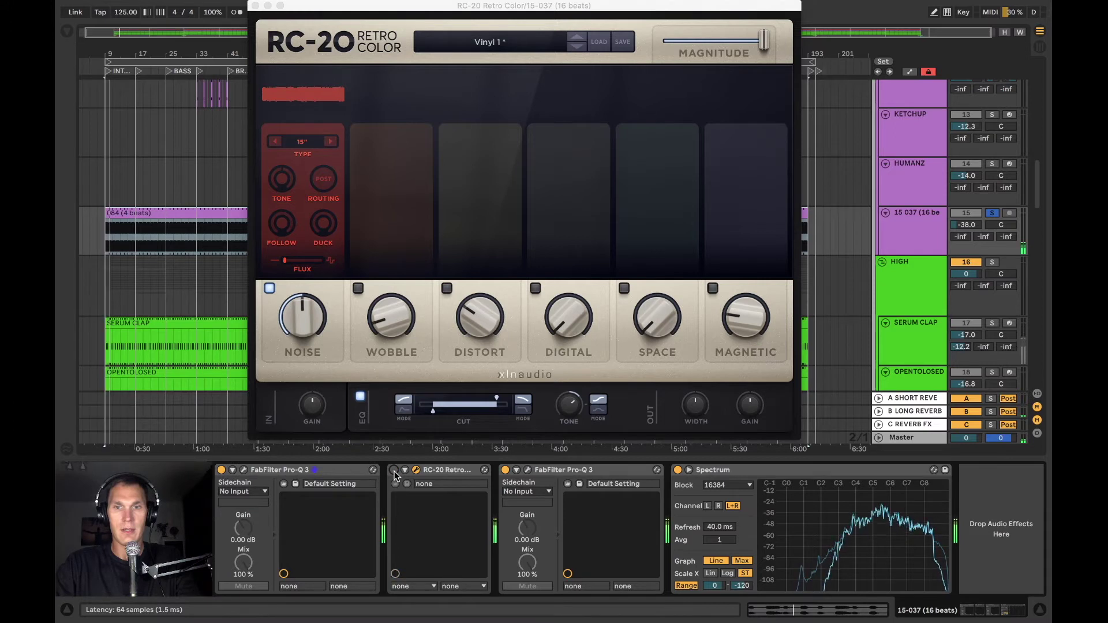
click(394, 471)
click(323, 353)
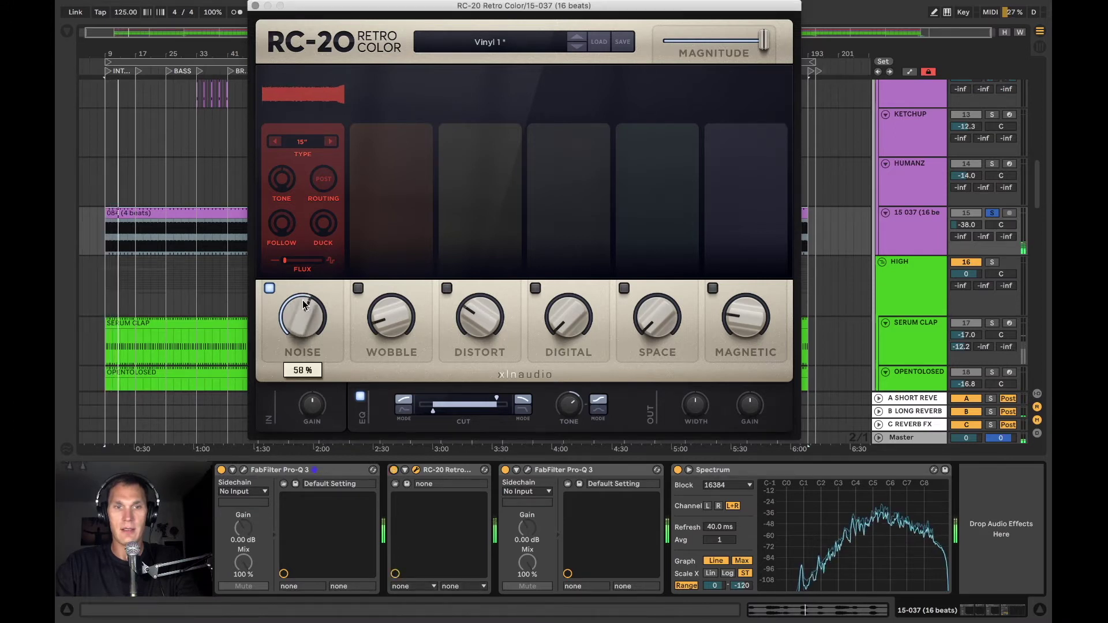
drag(309, 264, 316, 198)
key(super+z)
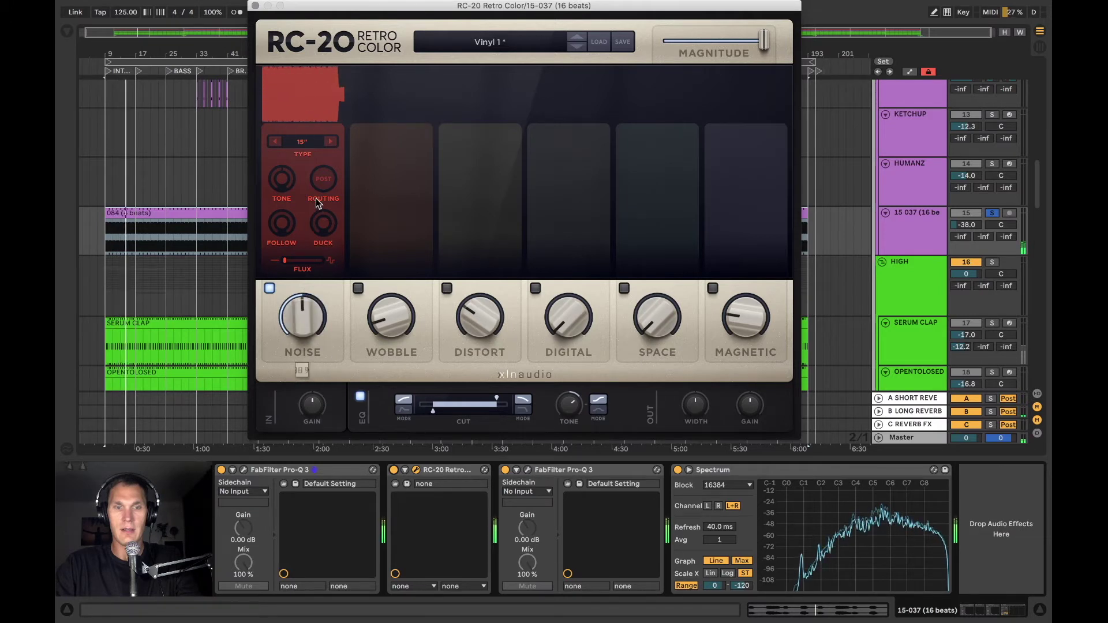
click(255, 6)
- Inspect the low-cut and high-cut filters in the second FabFilter Pro-Q 3 on the 15 037 track during playback
click(418, 208)
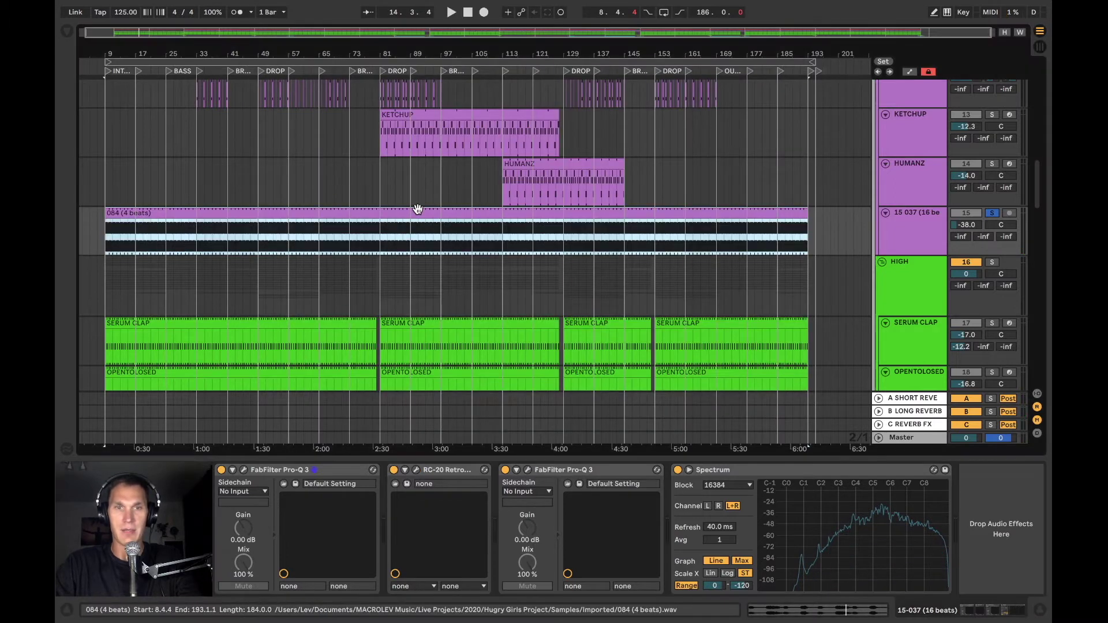
click(244, 469)
click(244, 469)
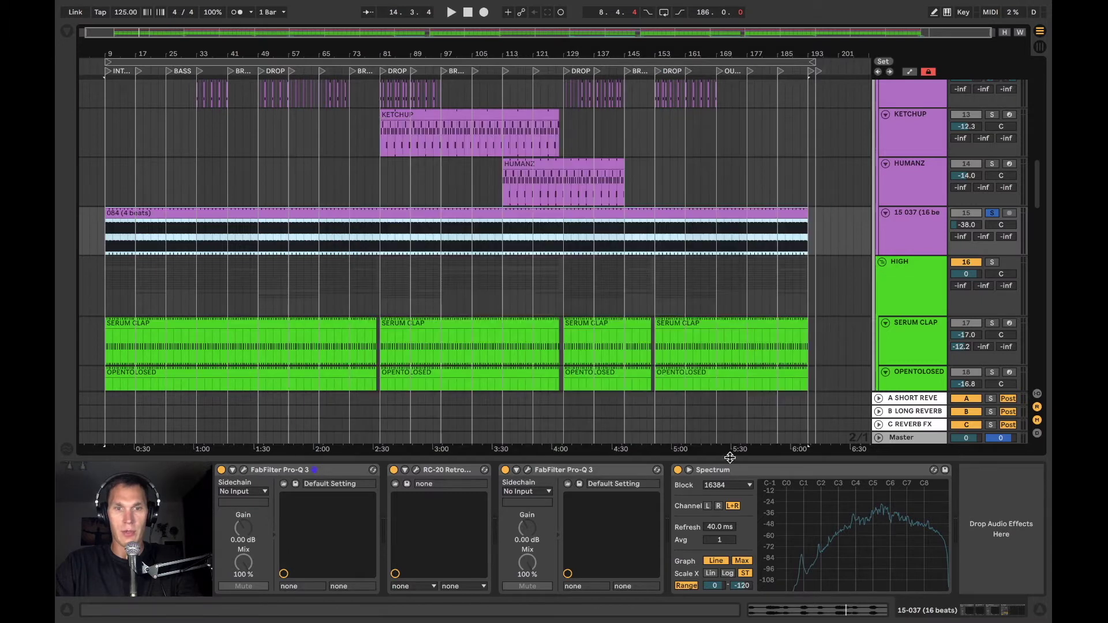
click(527, 471)
key(space)
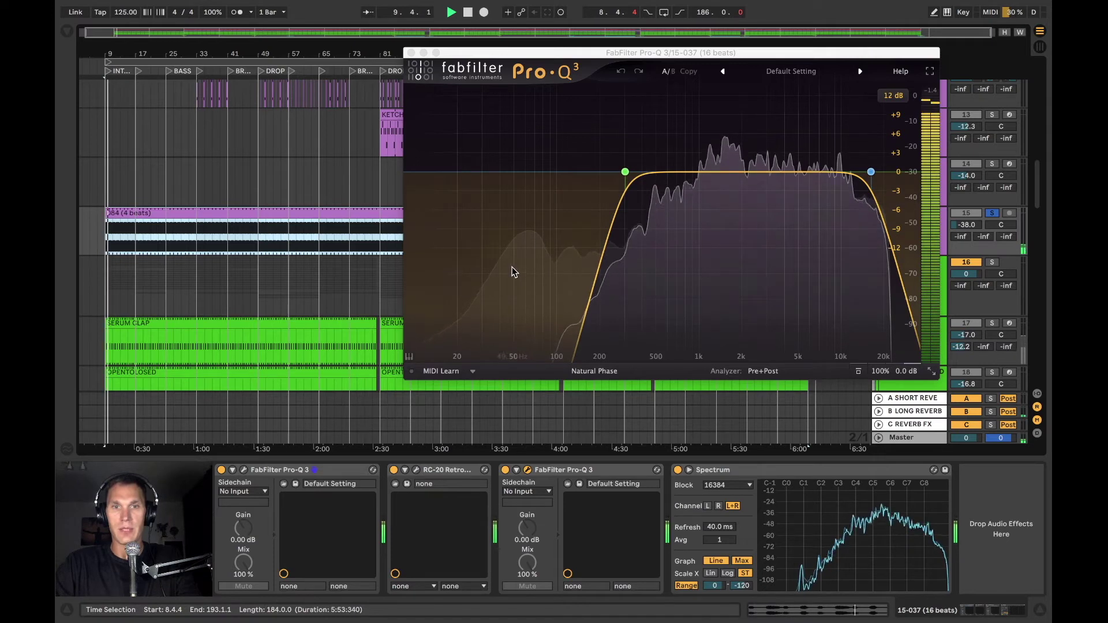
mouse_move(596, 189)
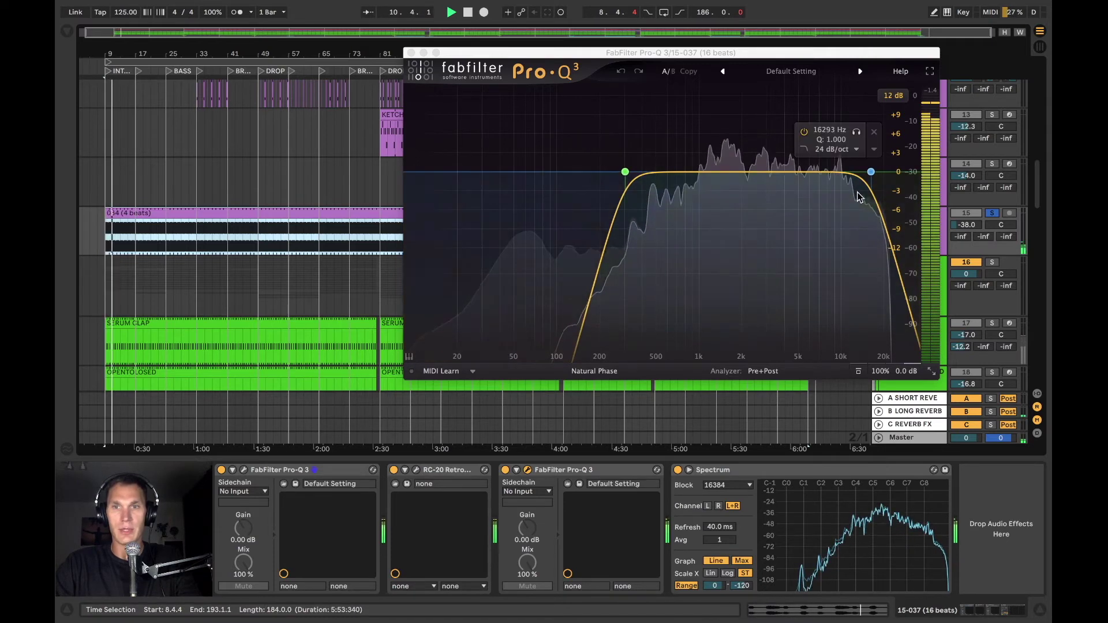
click(411, 55)
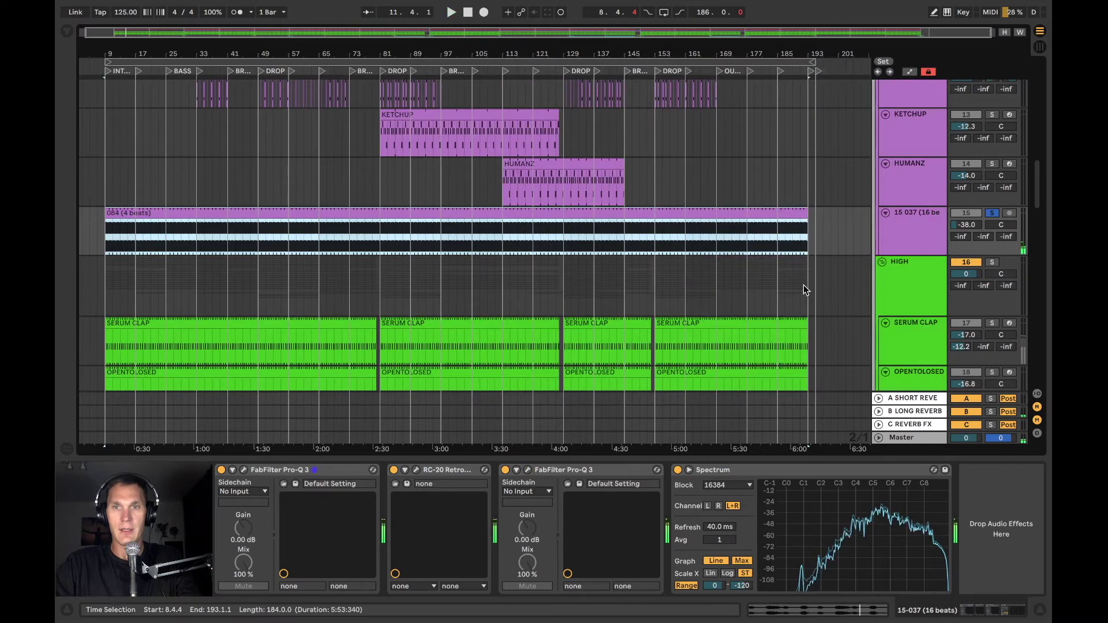
key(space)
- Unsolo the 15 037 (16 beats) track and play it while examining the start marker in its 084 (4 beats) sample
click(613, 242)
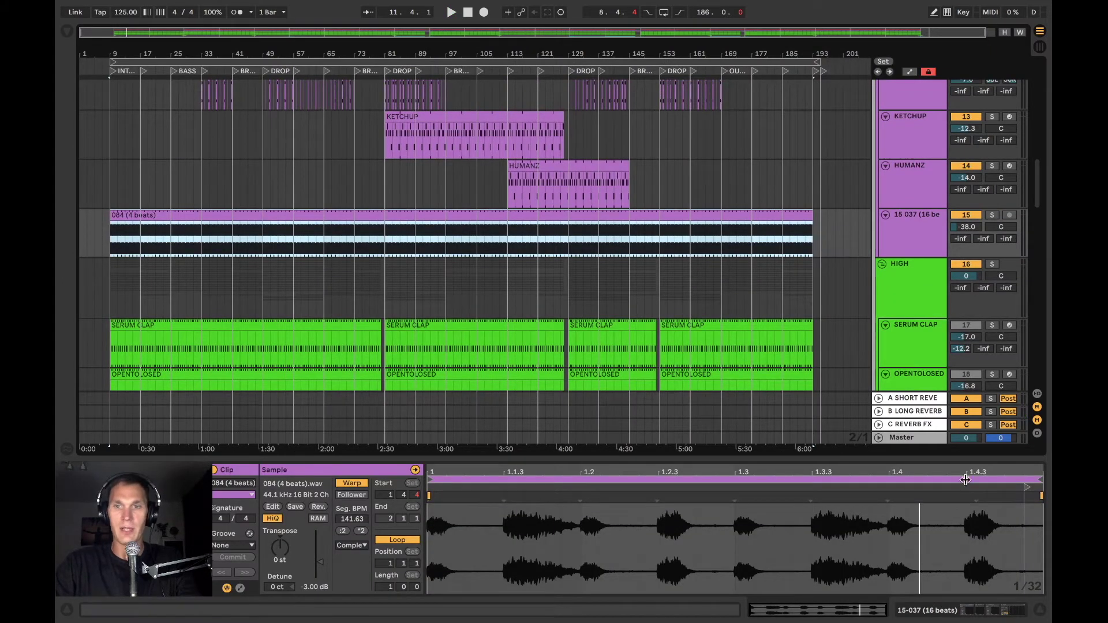
key(space)
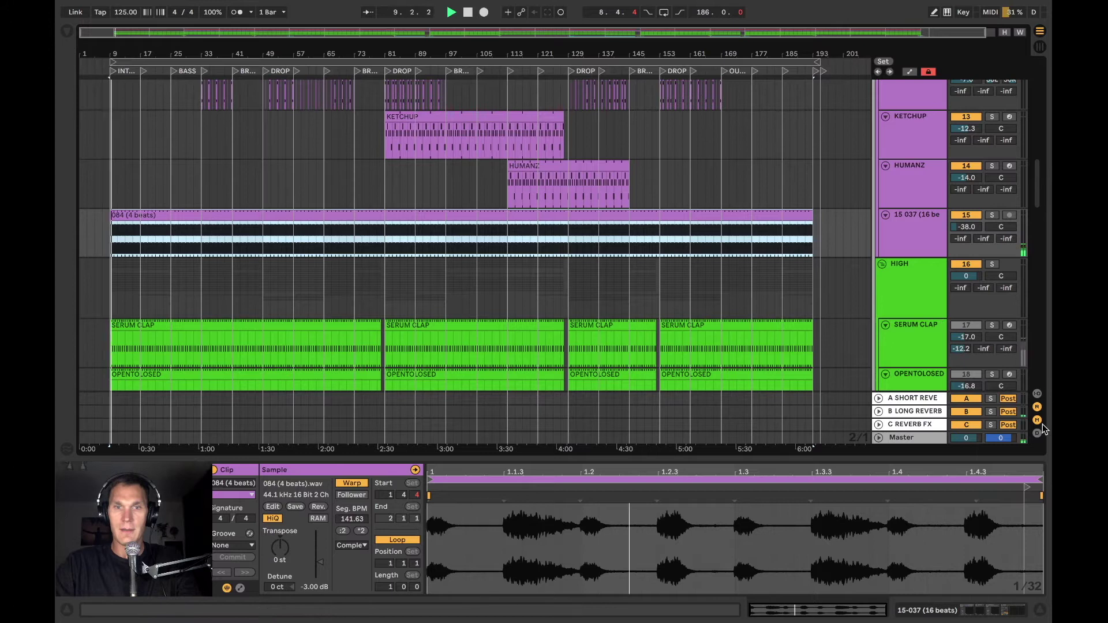
click(1028, 489)
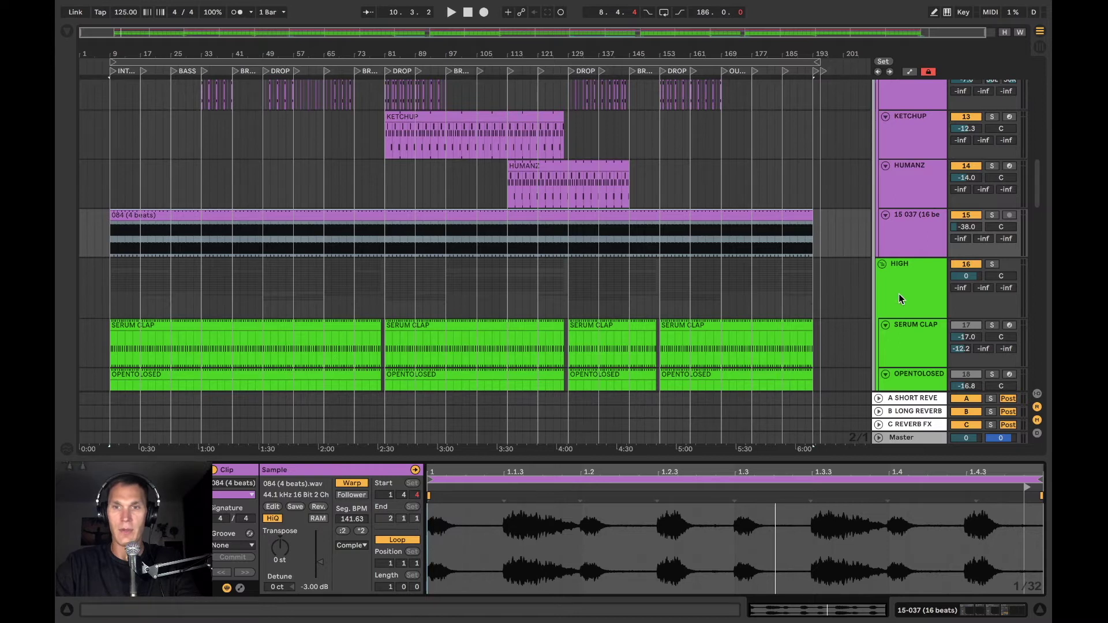
- Solo the HIGH group and play from bar 9, switching the 15 037 track's solo on and off to compare the groove
scroll(898, 293, down, 2)
click(992, 221)
key(space)
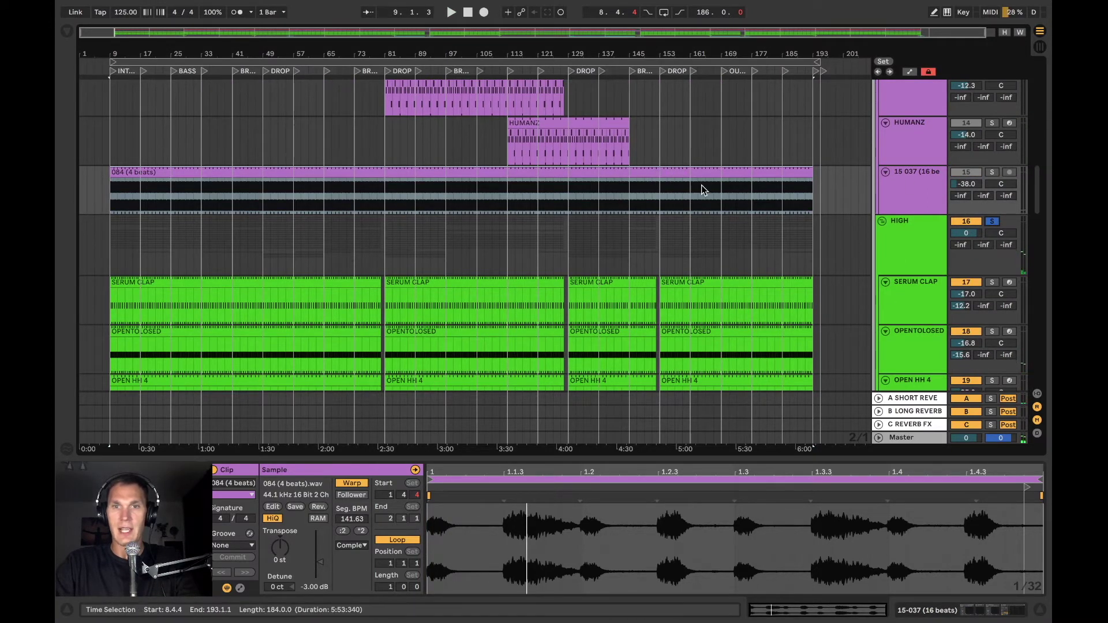
click(993, 172)
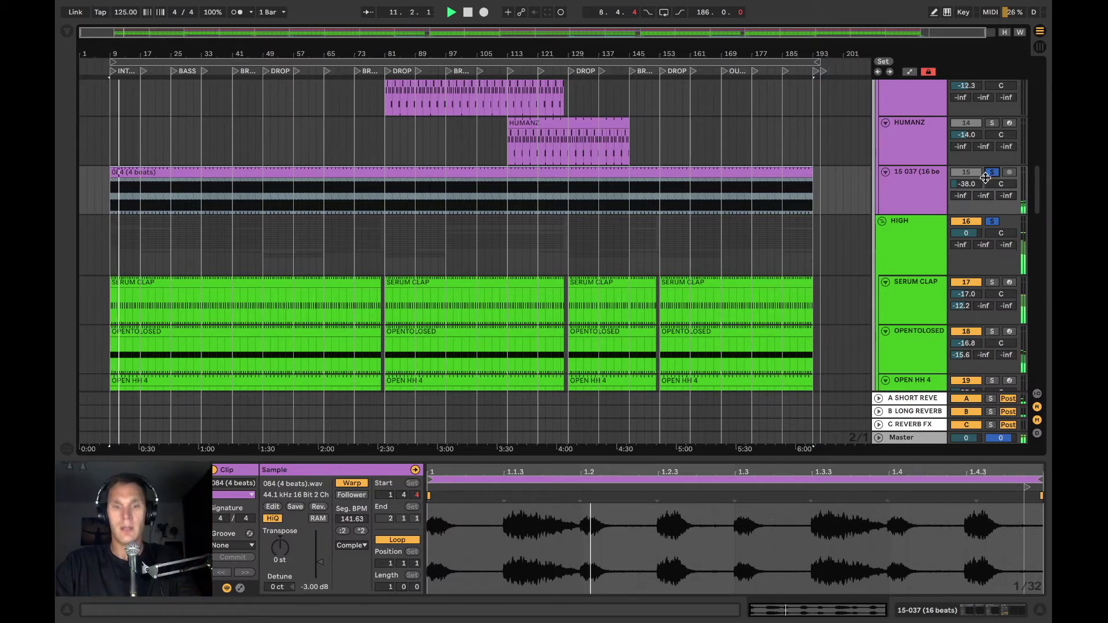
click(991, 172)
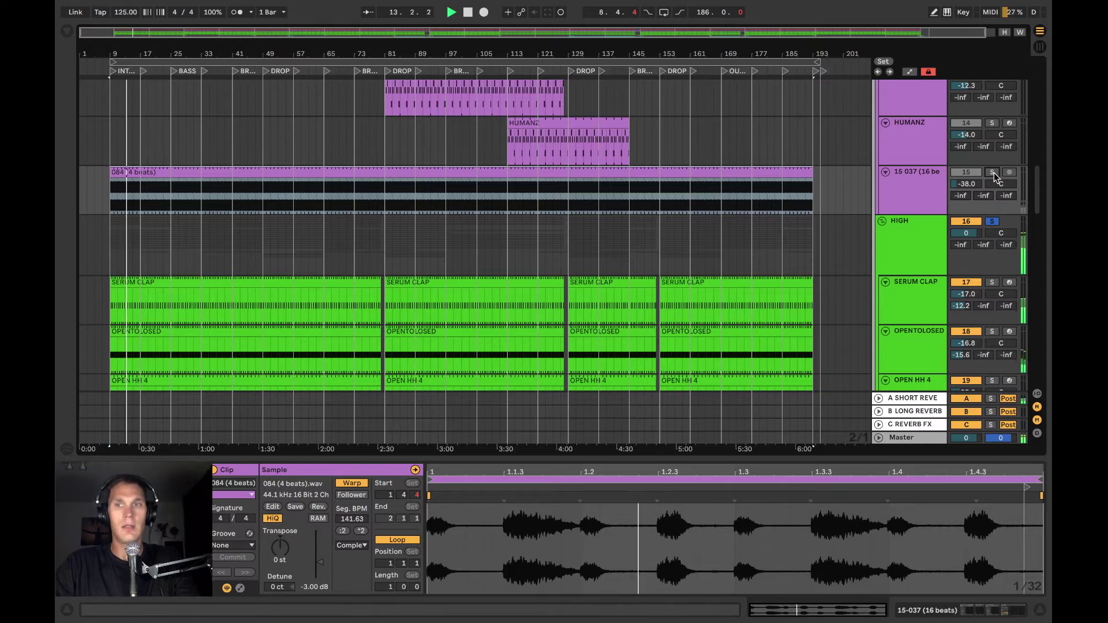
click(992, 172)
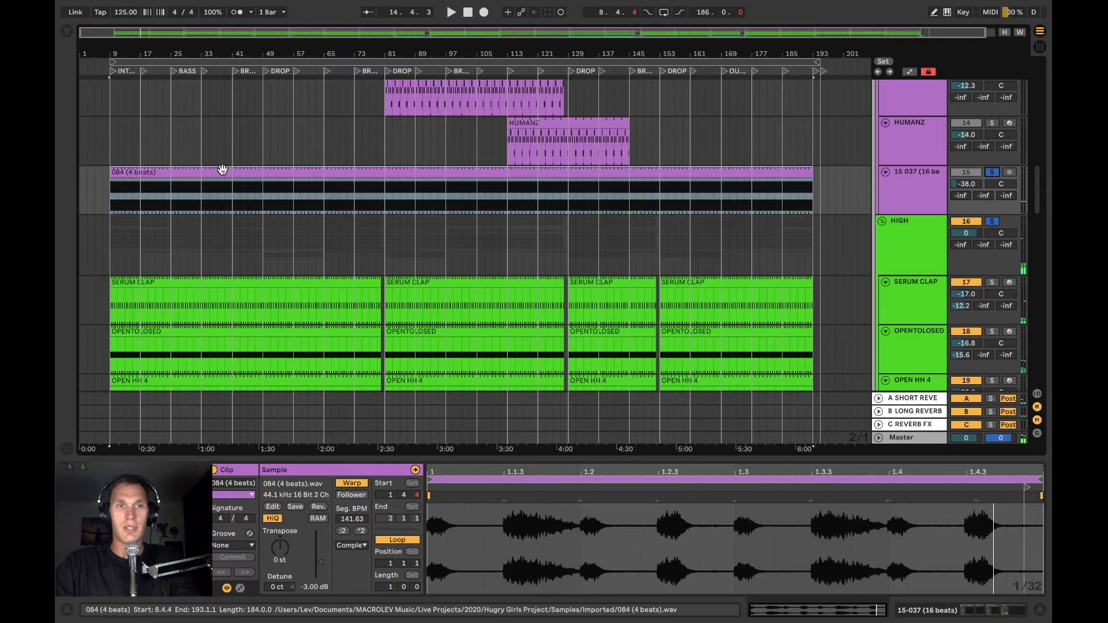
key(space)
- Audition the 084 (4 beats) clip with its start marker at the sample's beginning, and return the marker to near the sample's end
drag(1028, 488, 488, 491)
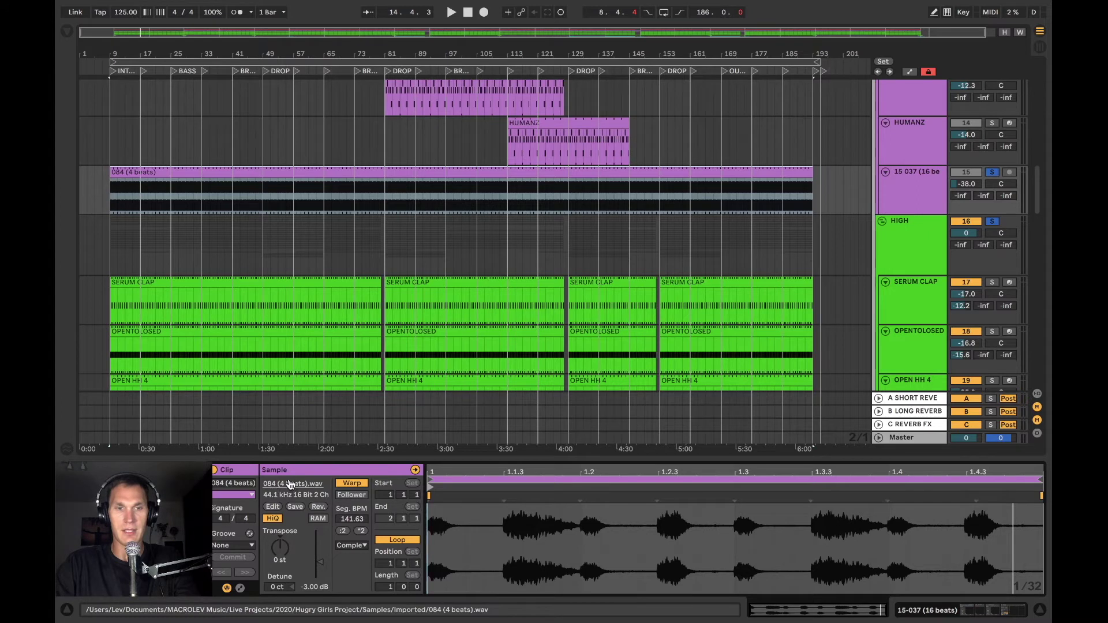
key(space)
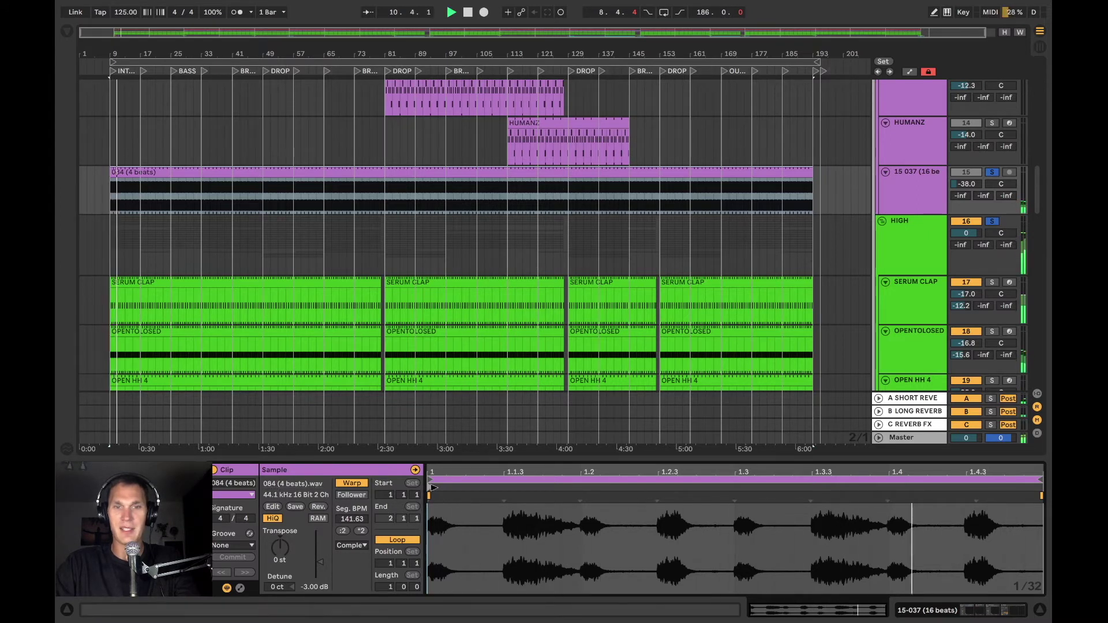
drag(434, 487, 1027, 486)
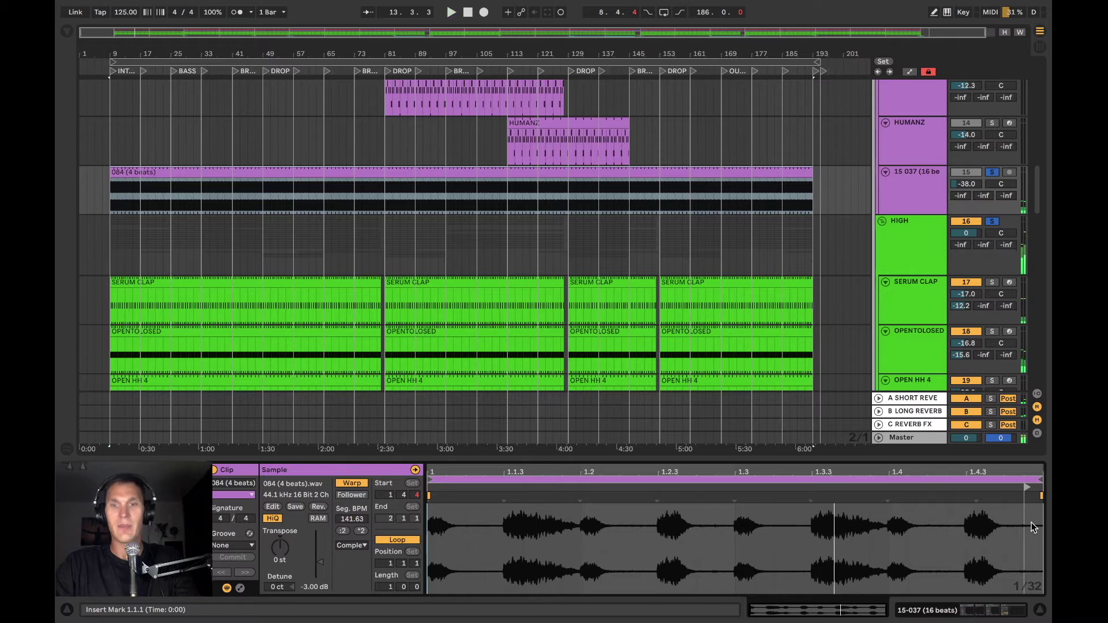
- Solo the HIGH group and play the DROP section from bar 81
click(903, 179)
scroll(996, 214, up, 10)
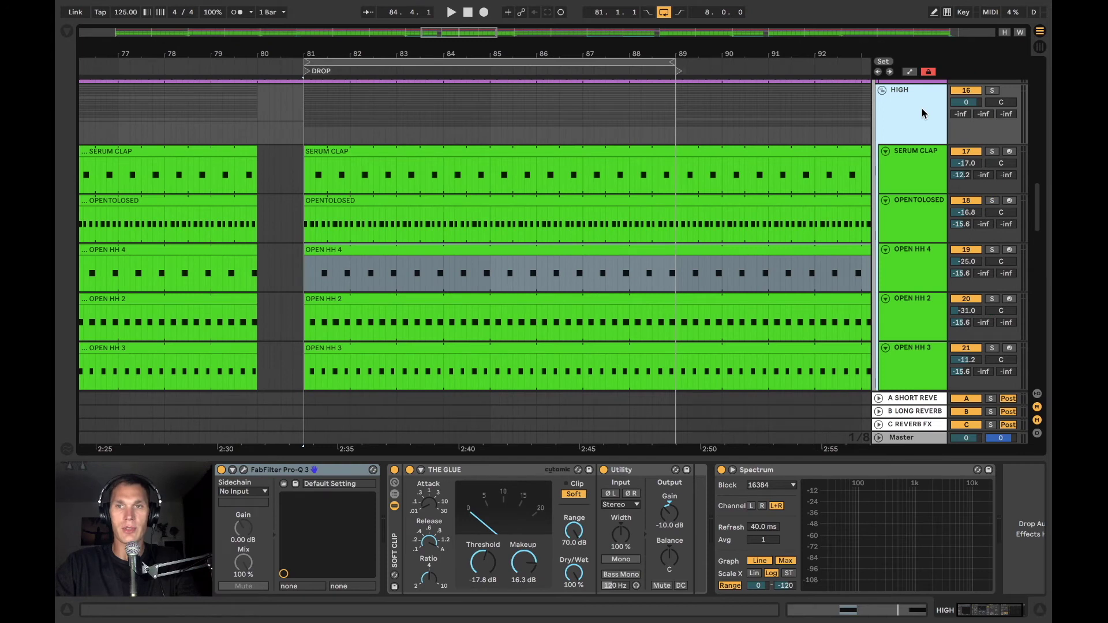
click(992, 90)
key(space)
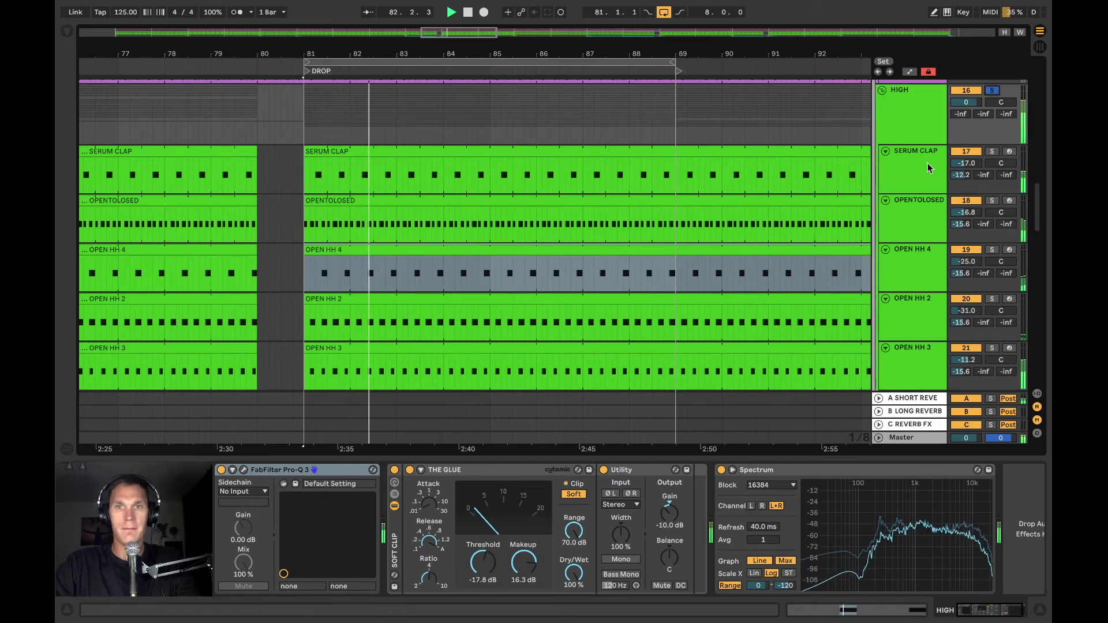
- Solo the SERUM CLAP track within HIGH and show its sample, Saturator and Drum Buss devices
click(992, 151)
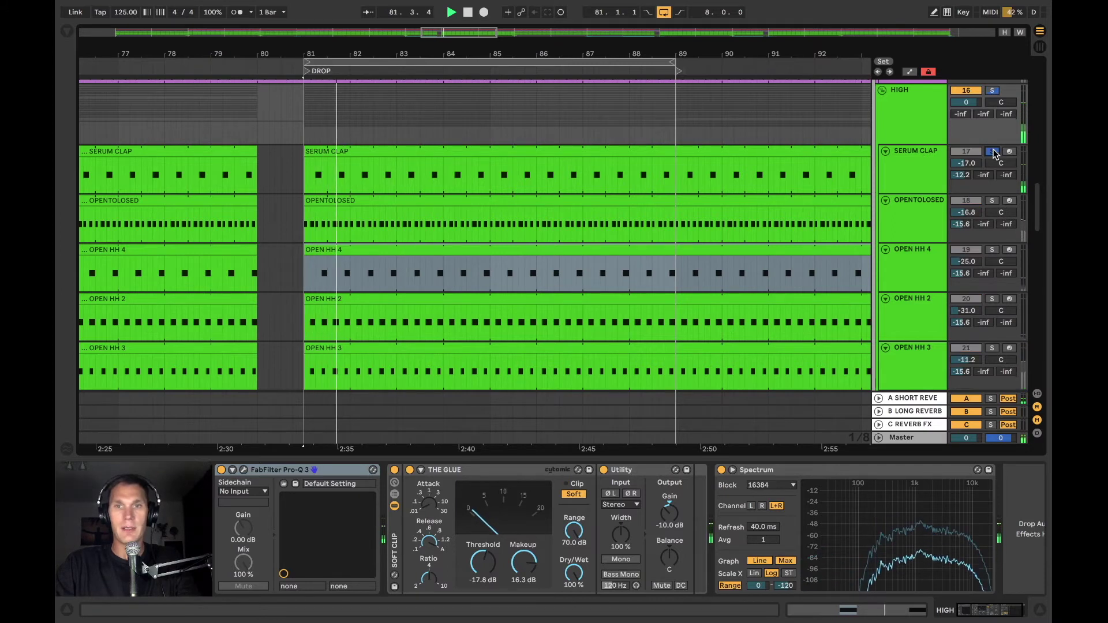
click(940, 173)
scroll(744, 548, right, 3)
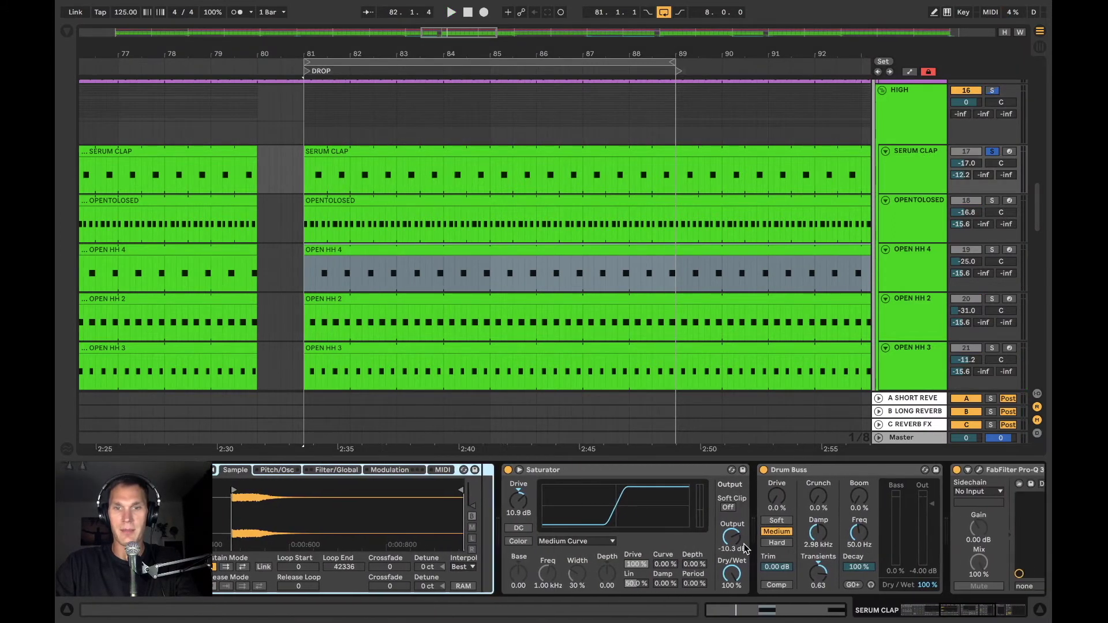
- Set the Transients amount of the SERUM CLAP track's Drum Buss to 0.68
click(767, 471)
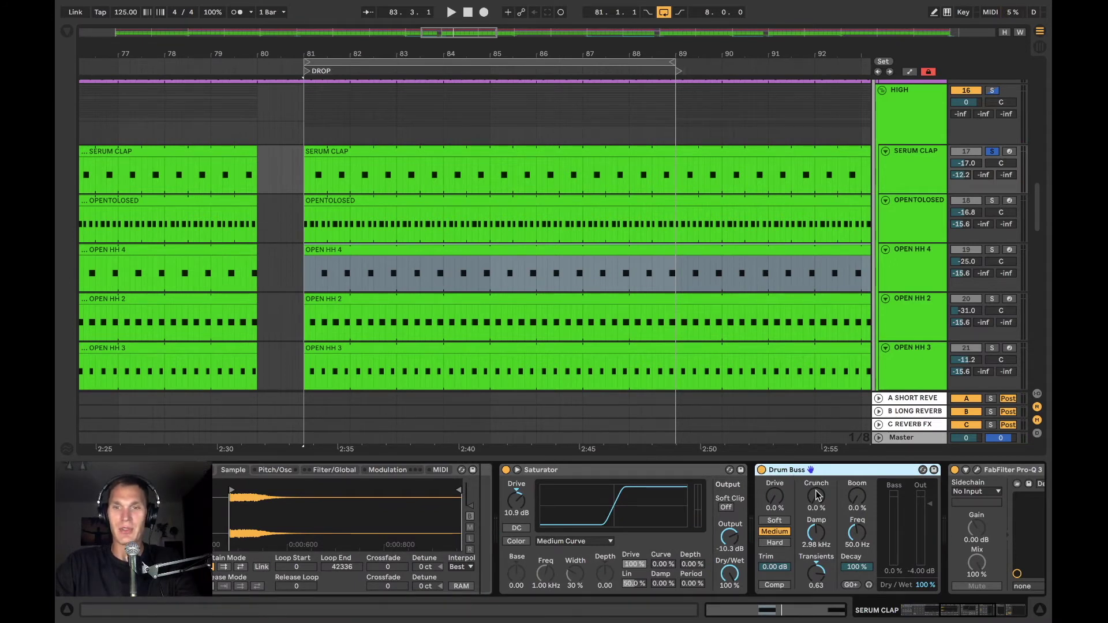
click(817, 571)
drag(817, 580, 817, 571)
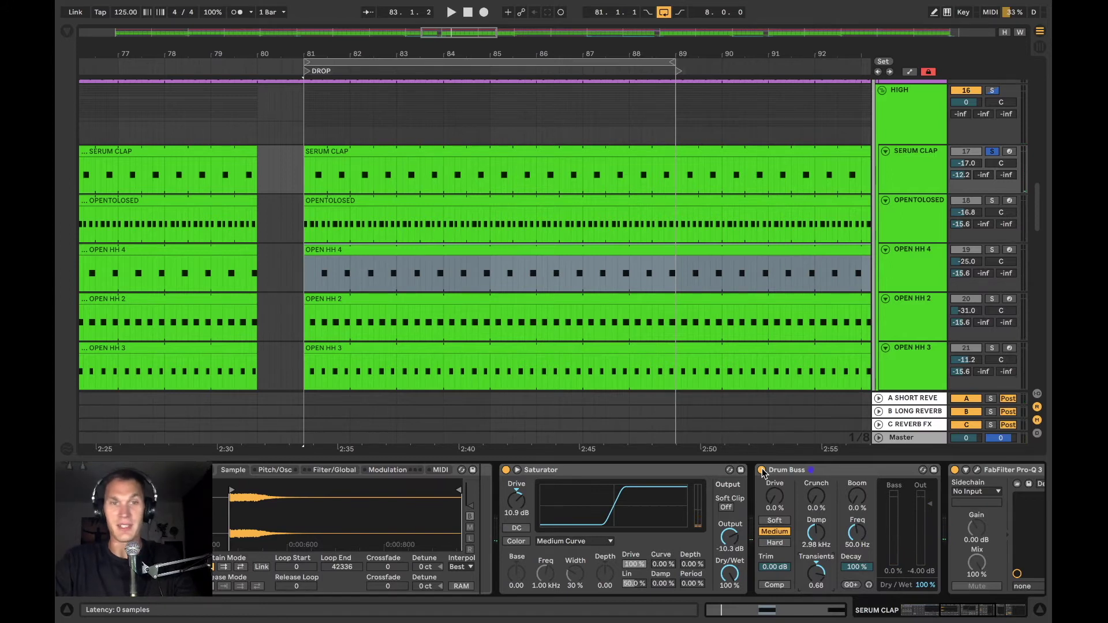
- Add OPENTOLOSED and OPEN HH 4 to the soloed tracks during playback, and examine the OPEN HH 4 clip's MIDI notes
click(991, 200)
key(space)
click(994, 249)
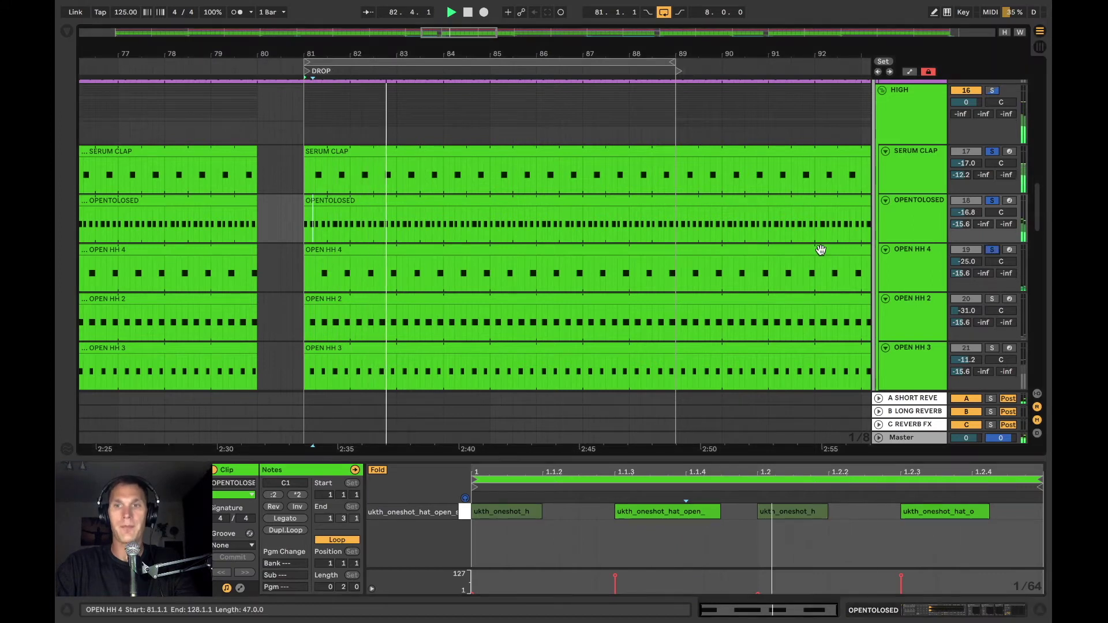
click(909, 268)
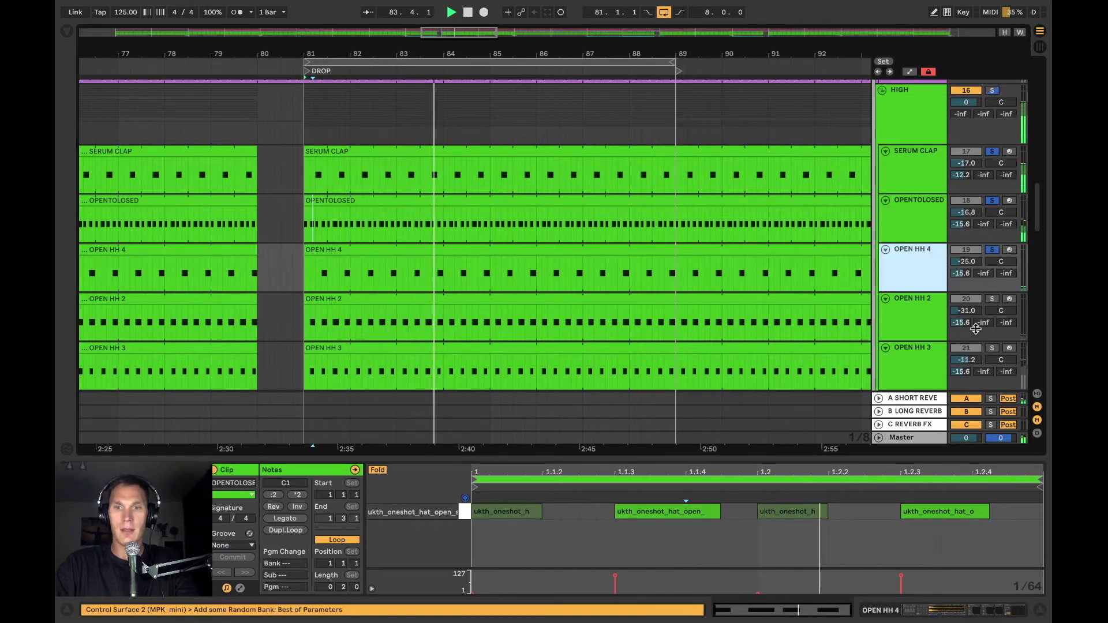
click(812, 248)
drag(679, 551, 751, 552)
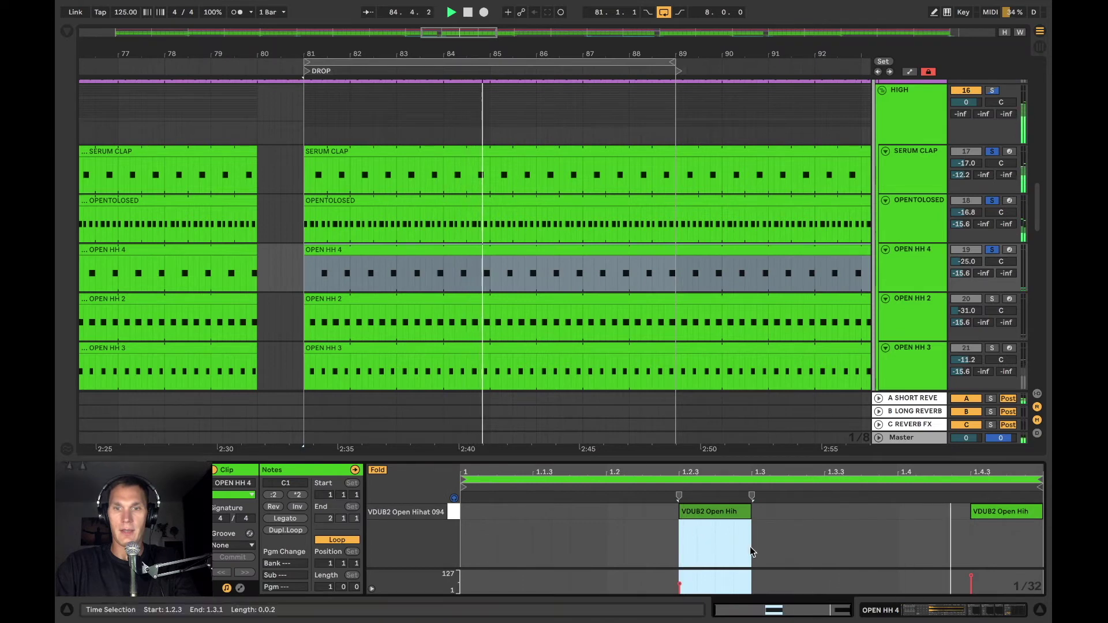
click(770, 545)
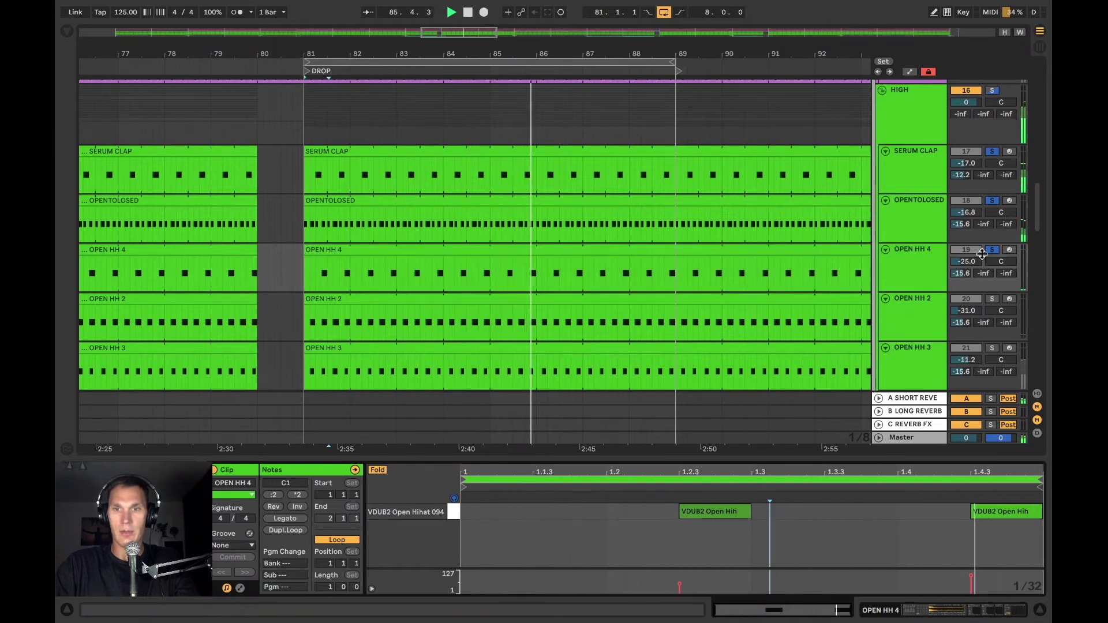
- Solo OPEN HH 2 together with SERUM CLAP, OPENTOLOSED and OPEN HH 4, and show its HH rack with the 03 FX White Noise C sample
click(992, 298)
super+click(991, 151)
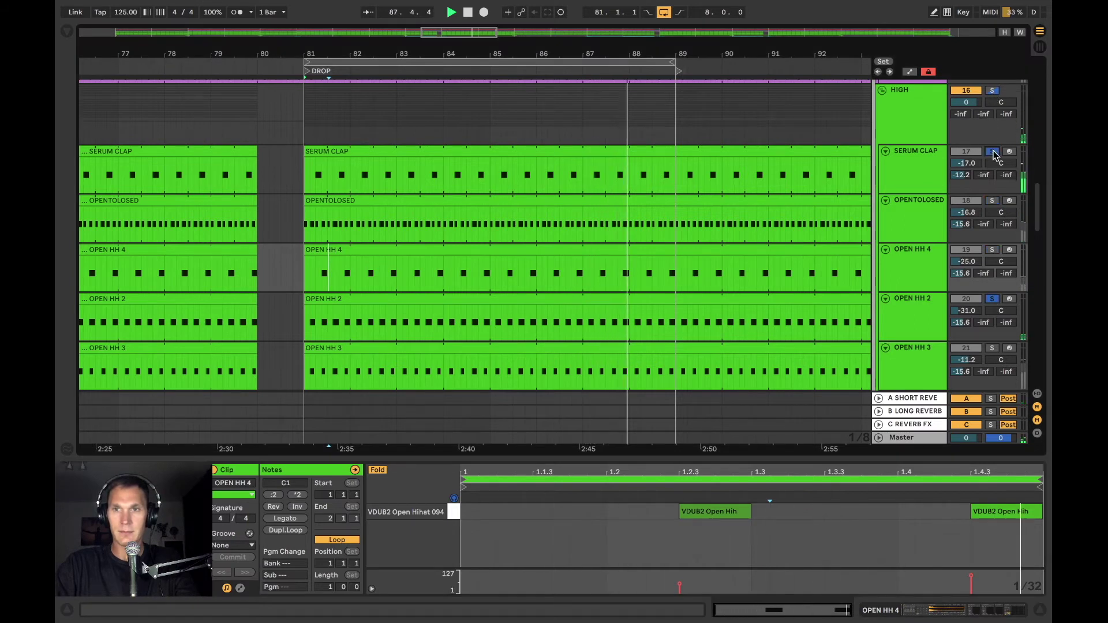
super+click(992, 200)
super+click(992, 250)
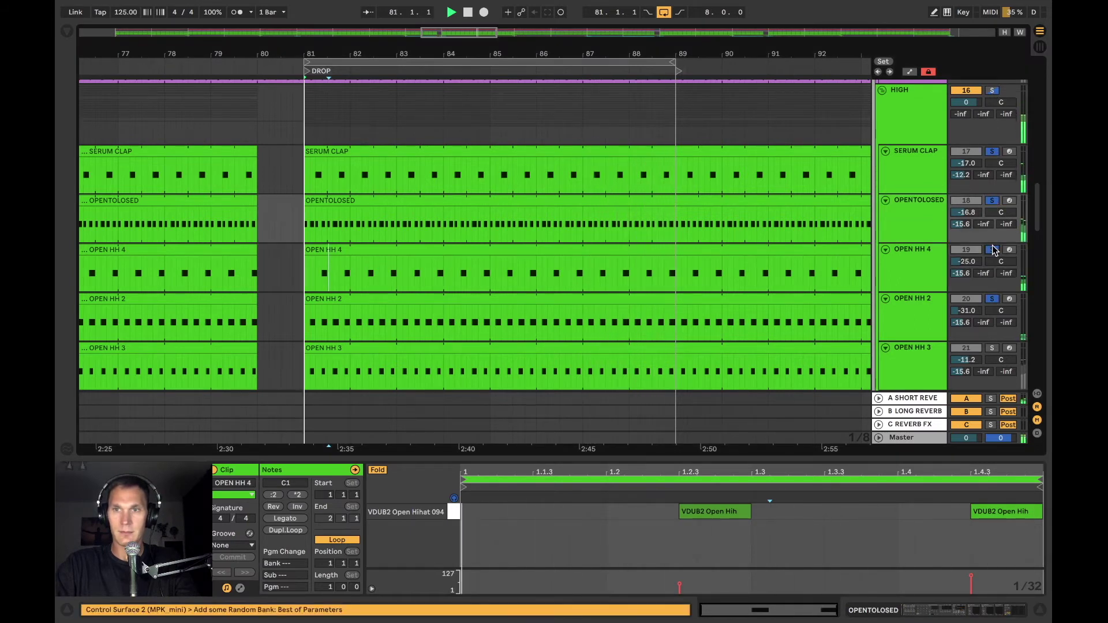
click(917, 314)
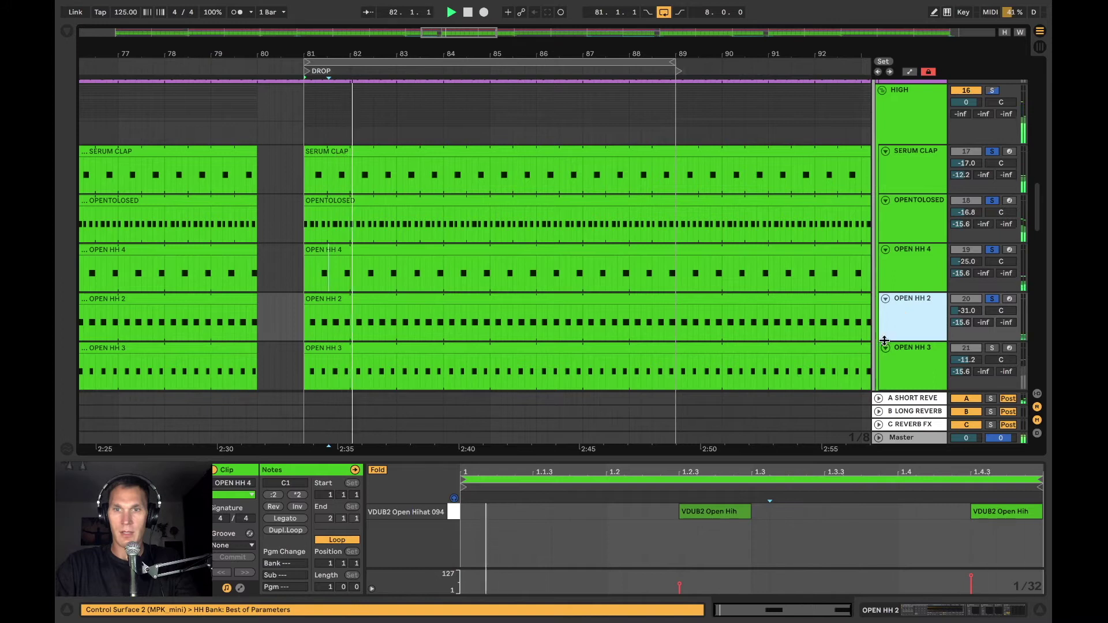
click(898, 321)
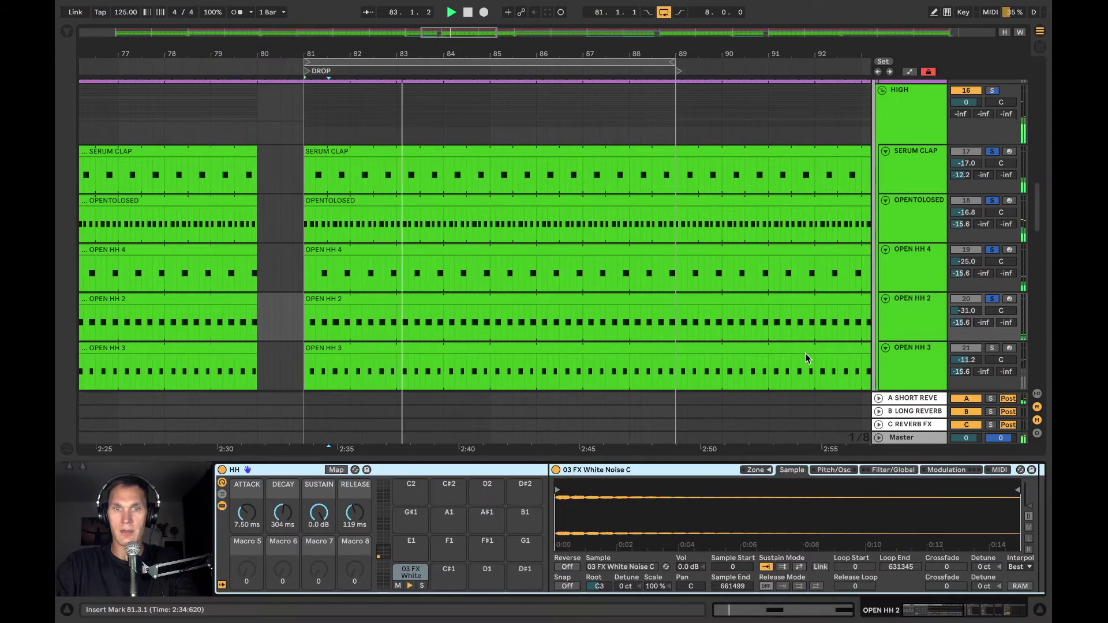
- Add OPEN HH 3 to the soloed tracks and show its HH rack with the Hihat ER Fenk Closed 5 sample
scroll(941, 298, down, 1)
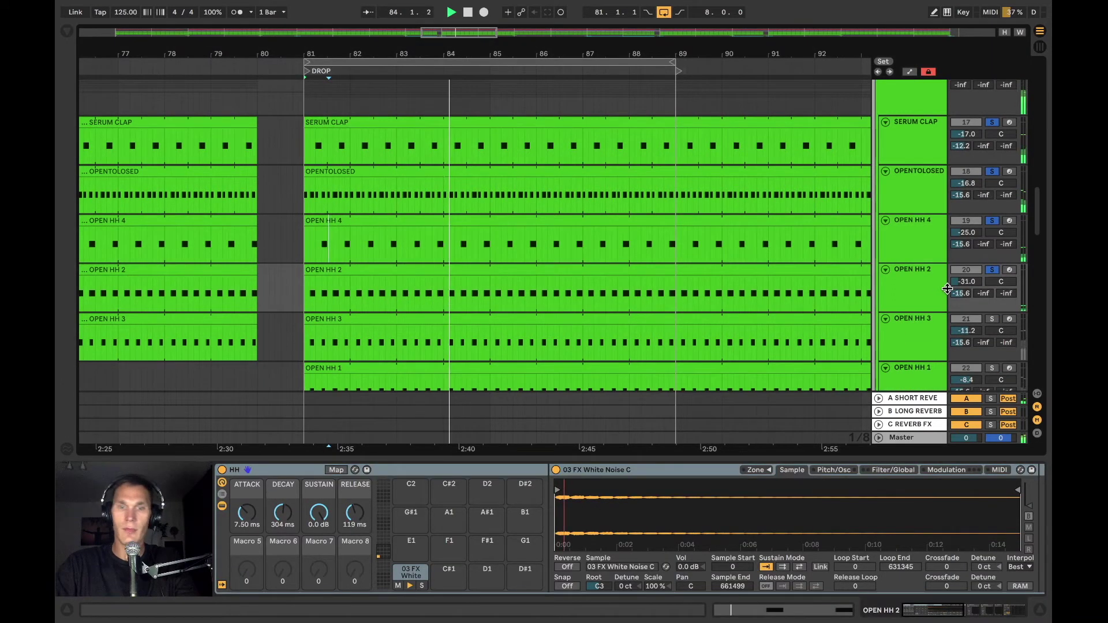
click(992, 319)
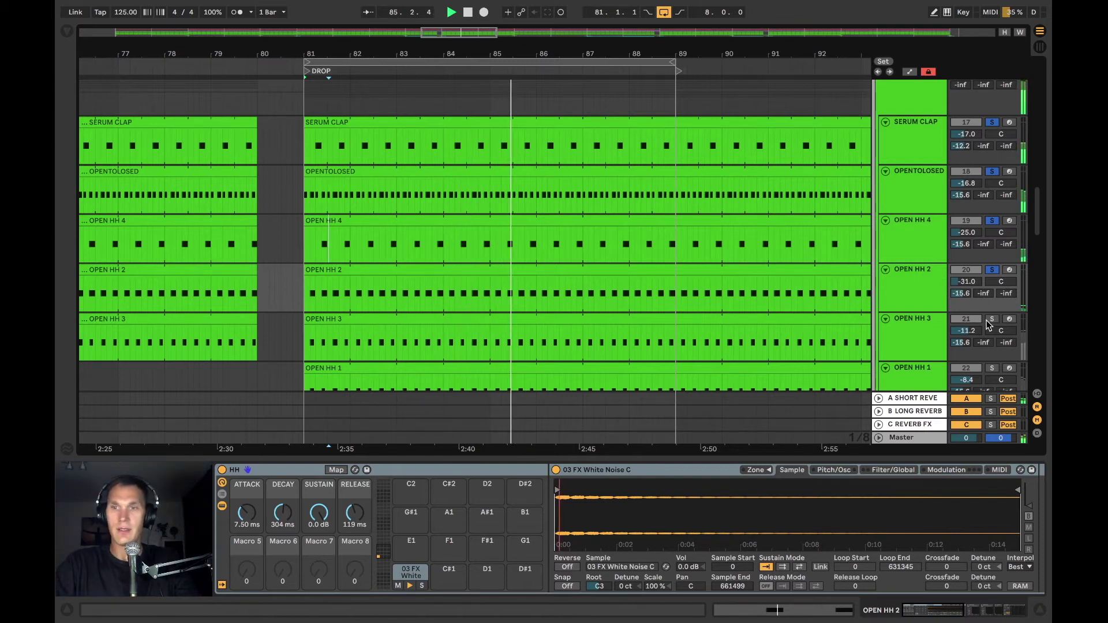
click(910, 339)
scroll(758, 336, down, 2)
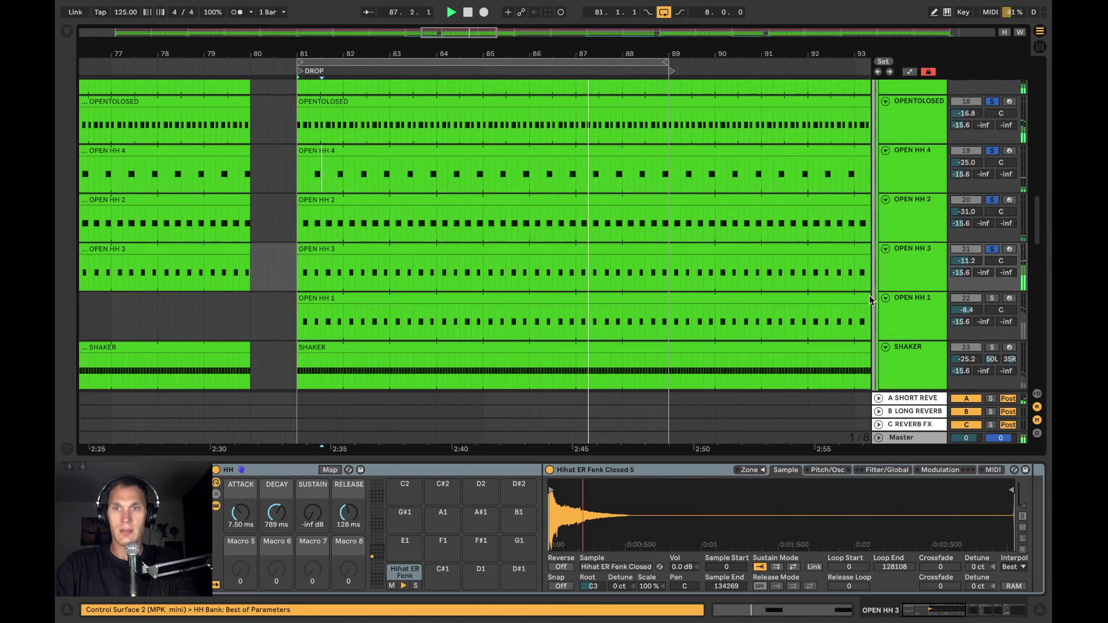
- Add OPEN HH 1 and SHAKER to the soloed tracks in turn, showing each track's HH rack and sample
click(993, 299)
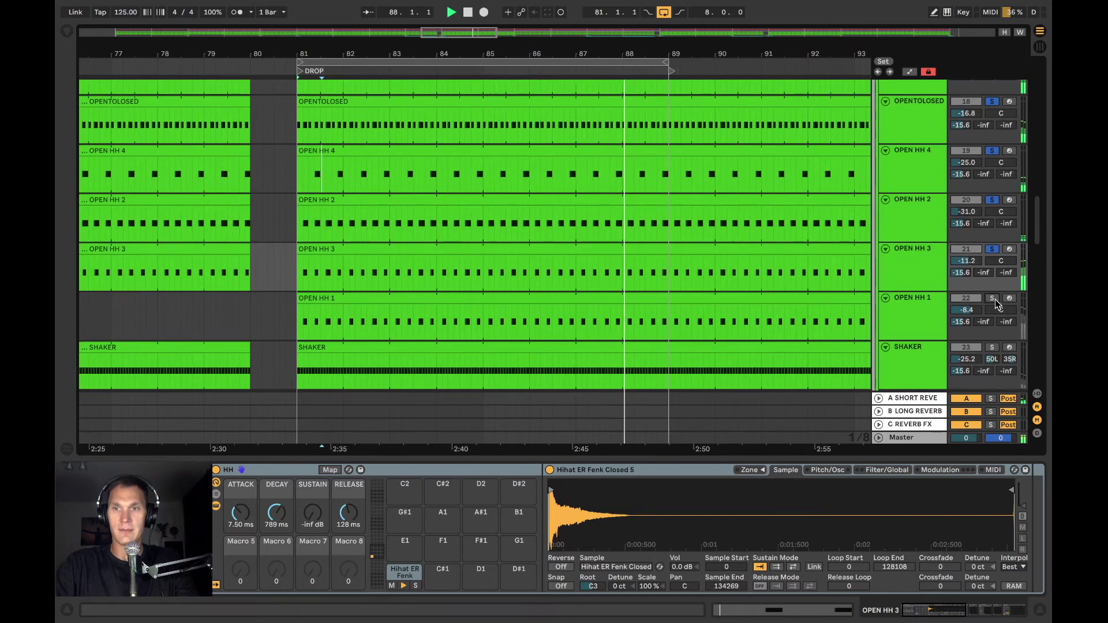
click(926, 311)
scroll(838, 245, down, 1)
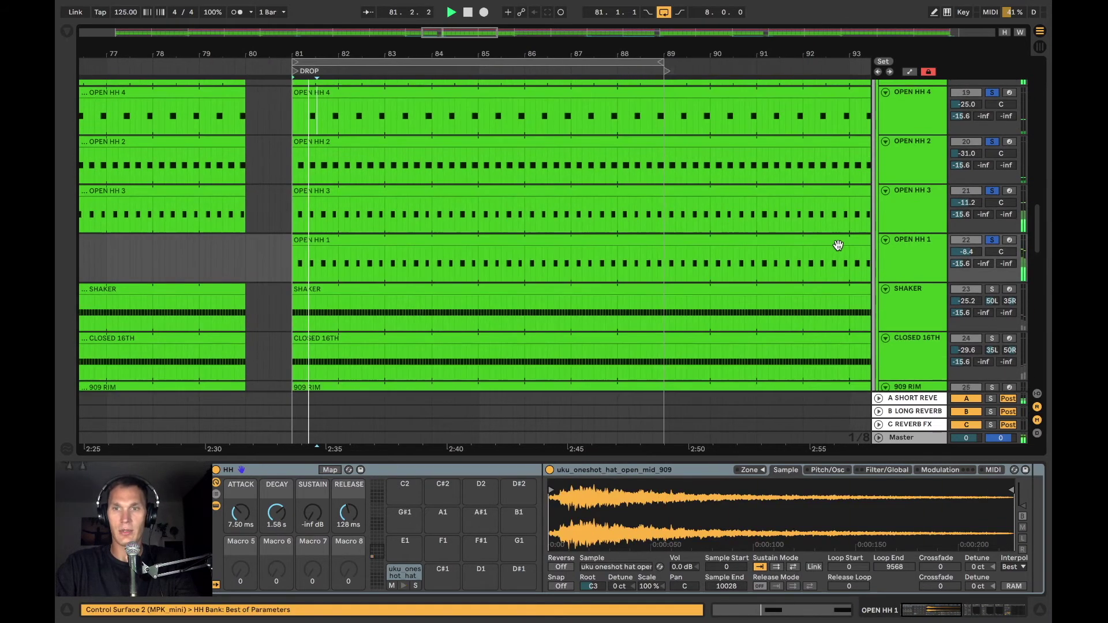
click(993, 289)
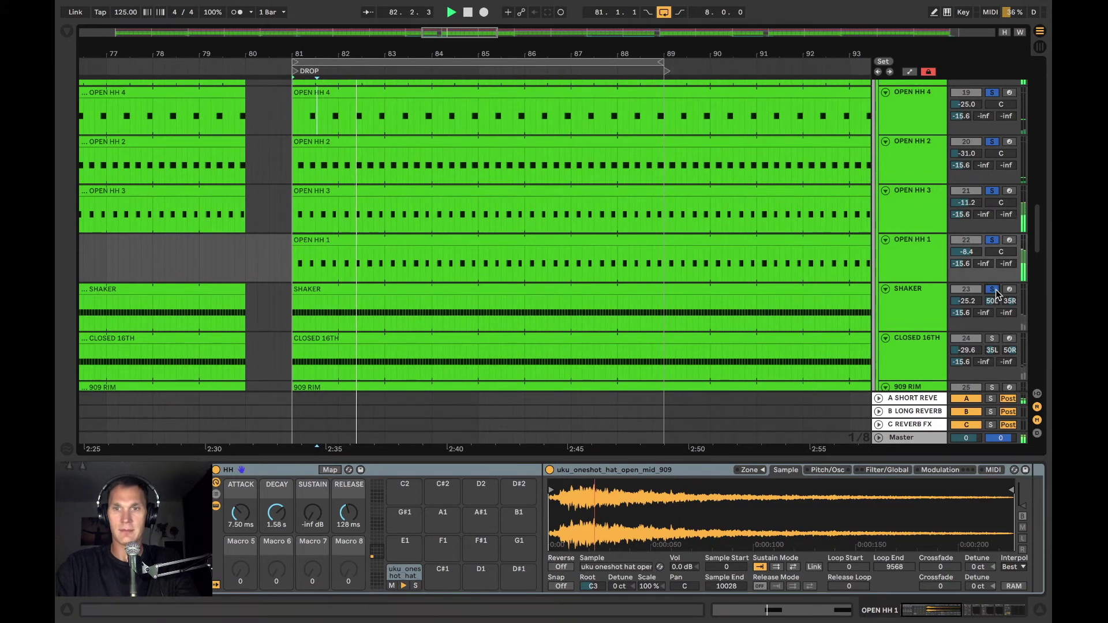
click(909, 312)
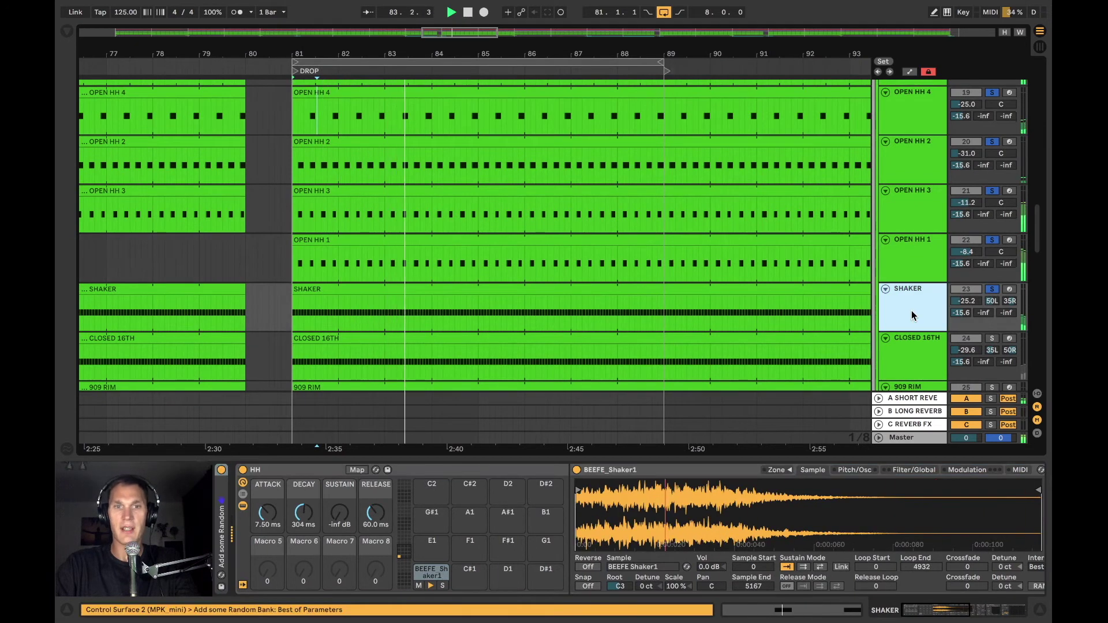
- Add CLOSED 16TH to the soloed tracks and show its TAMBO rack with the HK HH CL MC 023 sample
scroll(941, 291, down, 1)
click(992, 307)
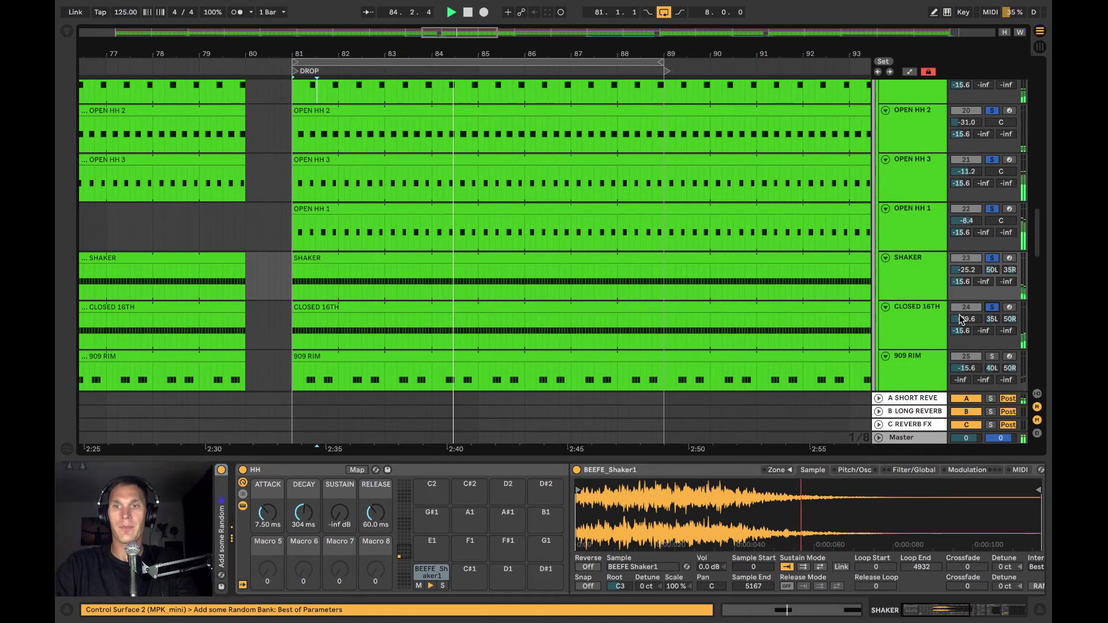
click(939, 320)
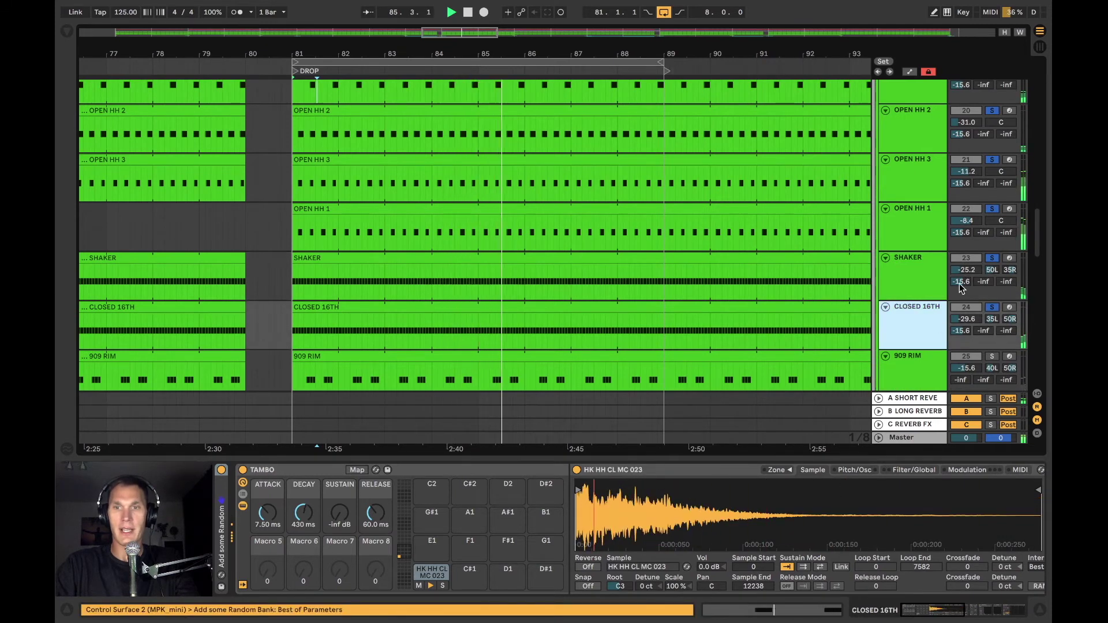
- Add 909 RIM to the soloed tracks and show its TAMBO rack with the 909Rimshot sample
scroll(959, 283, down, 2)
click(992, 263)
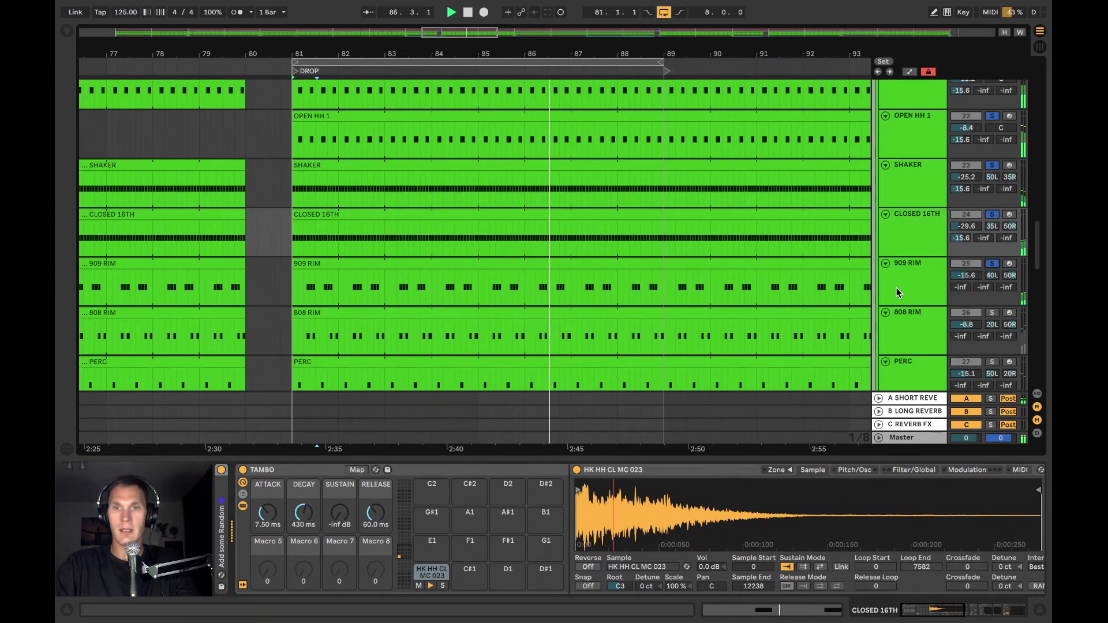
scroll(788, 260, down, 1)
click(922, 240)
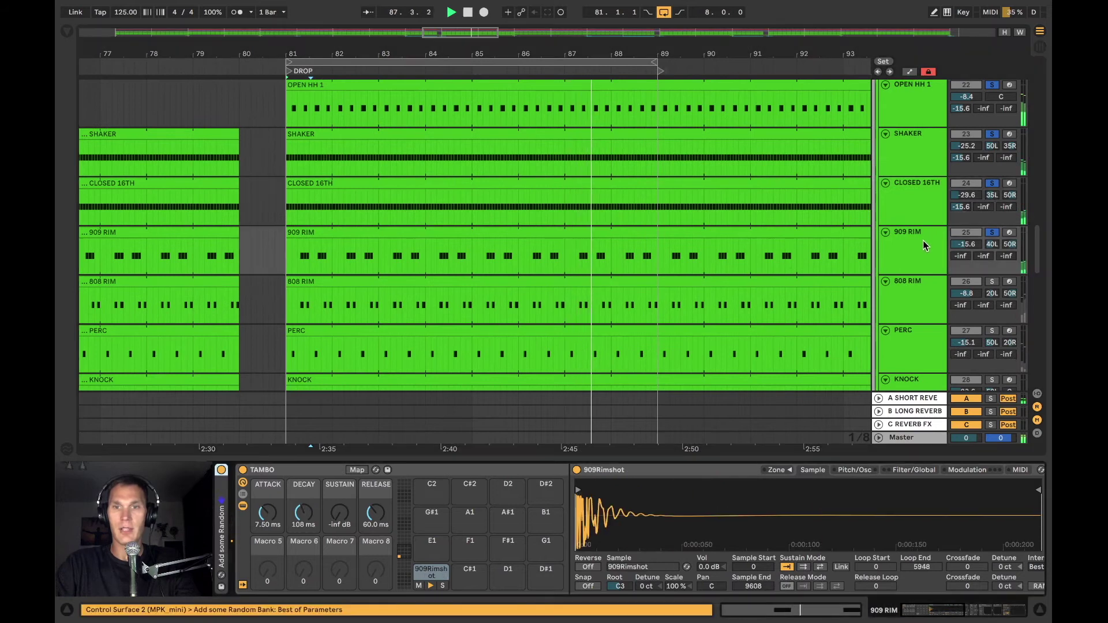
- Examine the 909 RIM track's effects chain and its ShaperBox volume curve, and close the plug-in window
scroll(812, 542, right, 10)
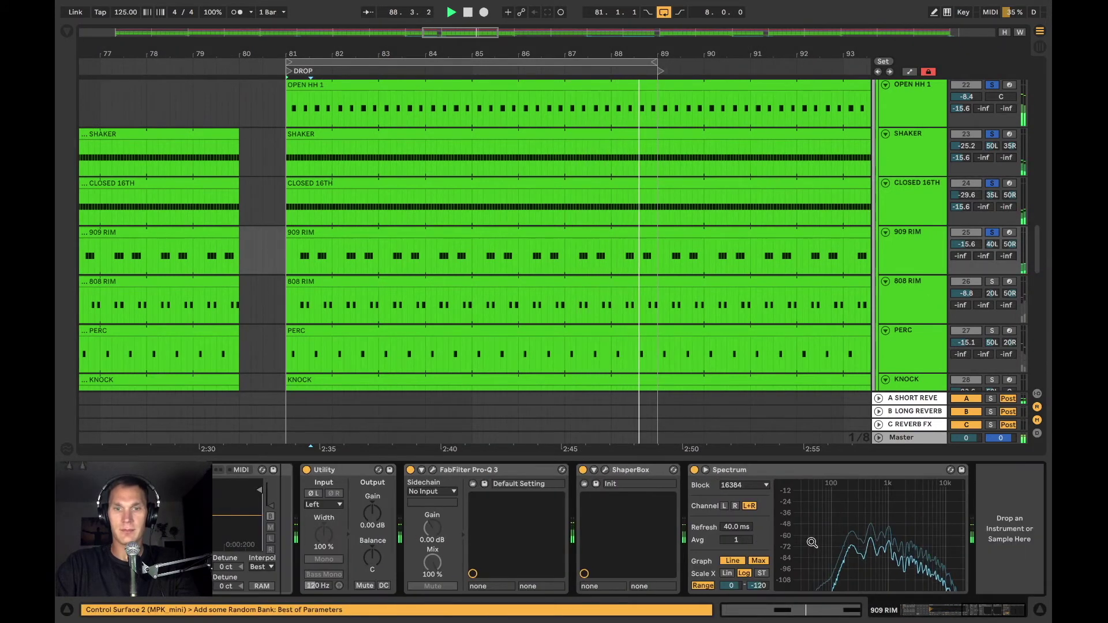
click(605, 471)
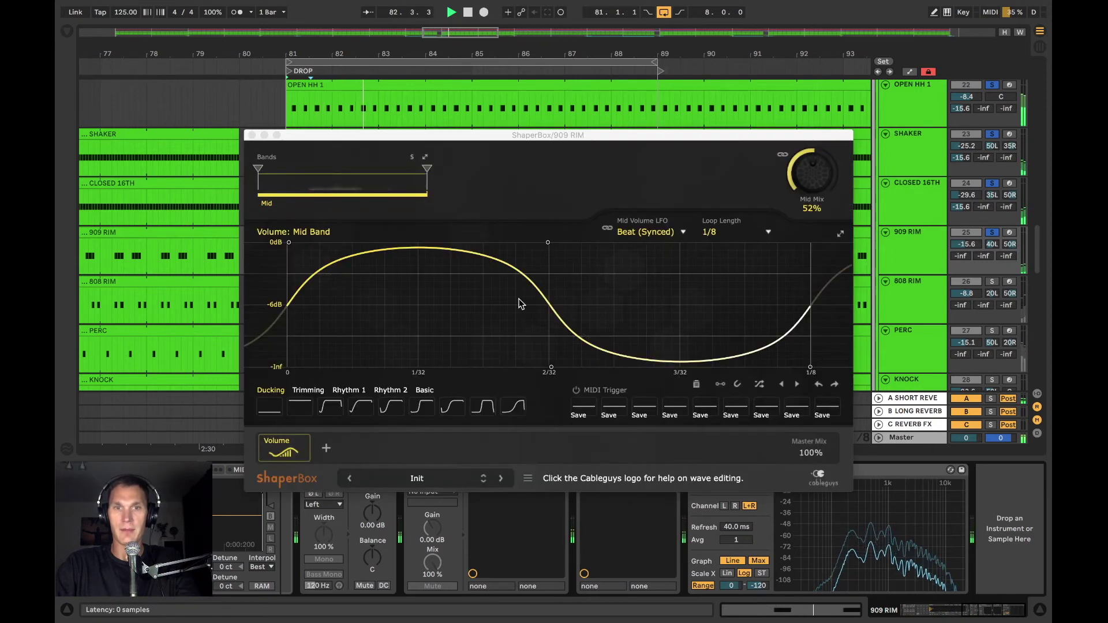
click(252, 135)
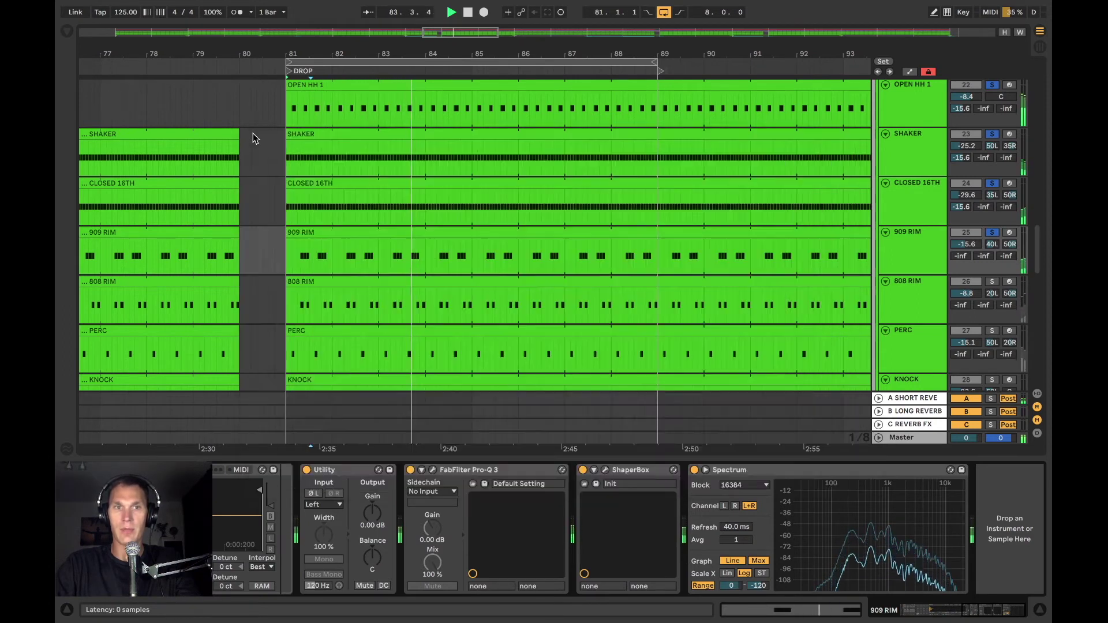
- Add 808 RIM and PERC to the soloed tracks, and examine PERC's RIDE rack with the 001 Perc sample and its effects
click(991, 283)
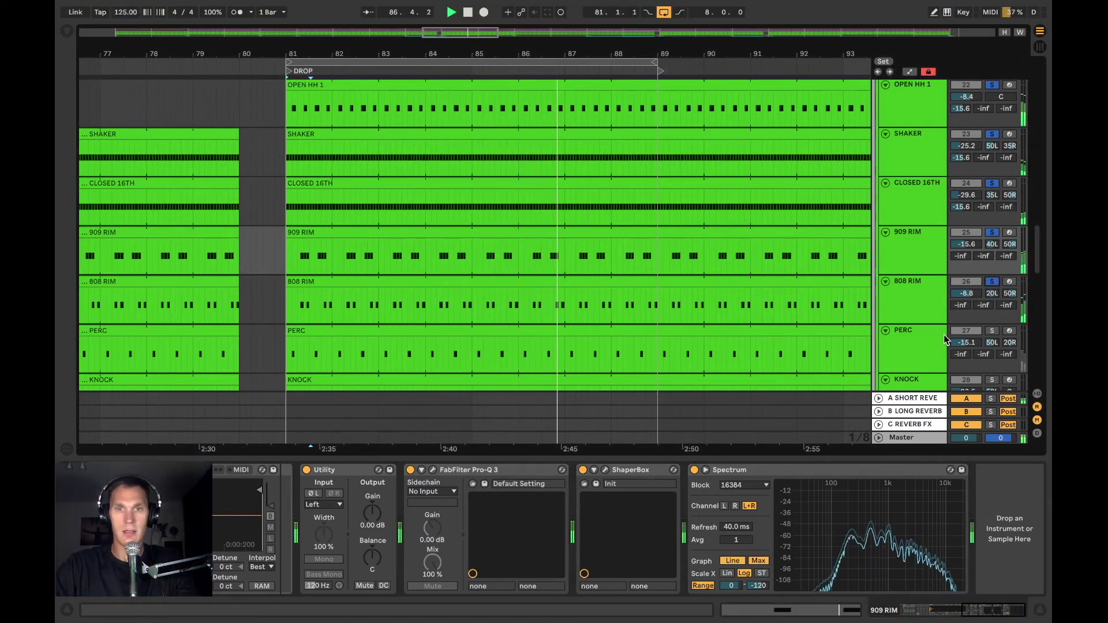
scroll(1009, 287, down, 2)
click(992, 287)
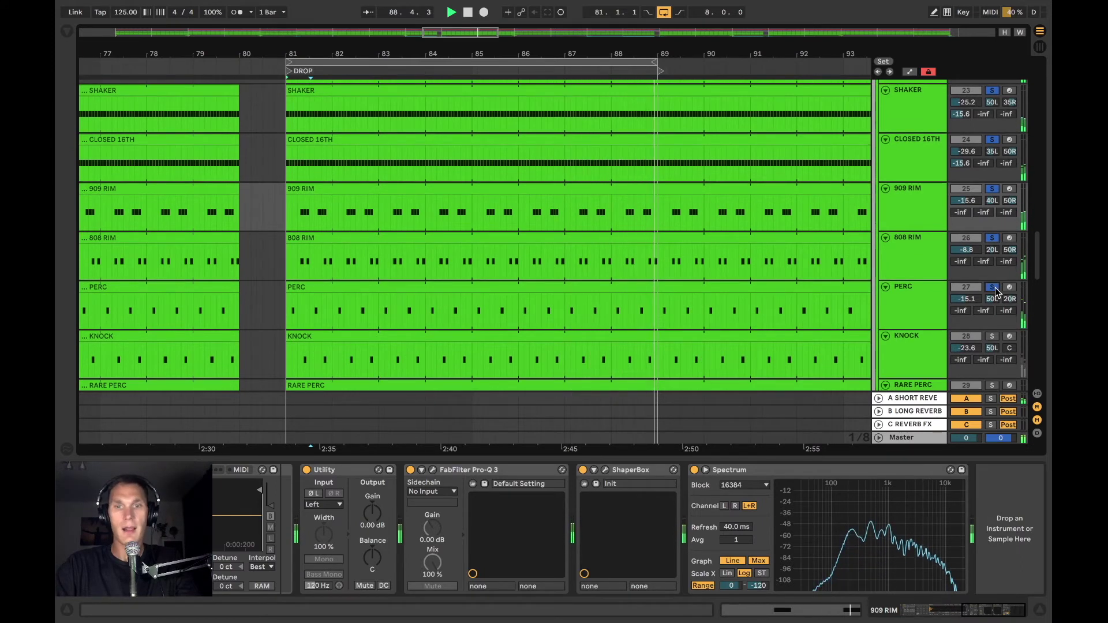
scroll(803, 275, down, 3)
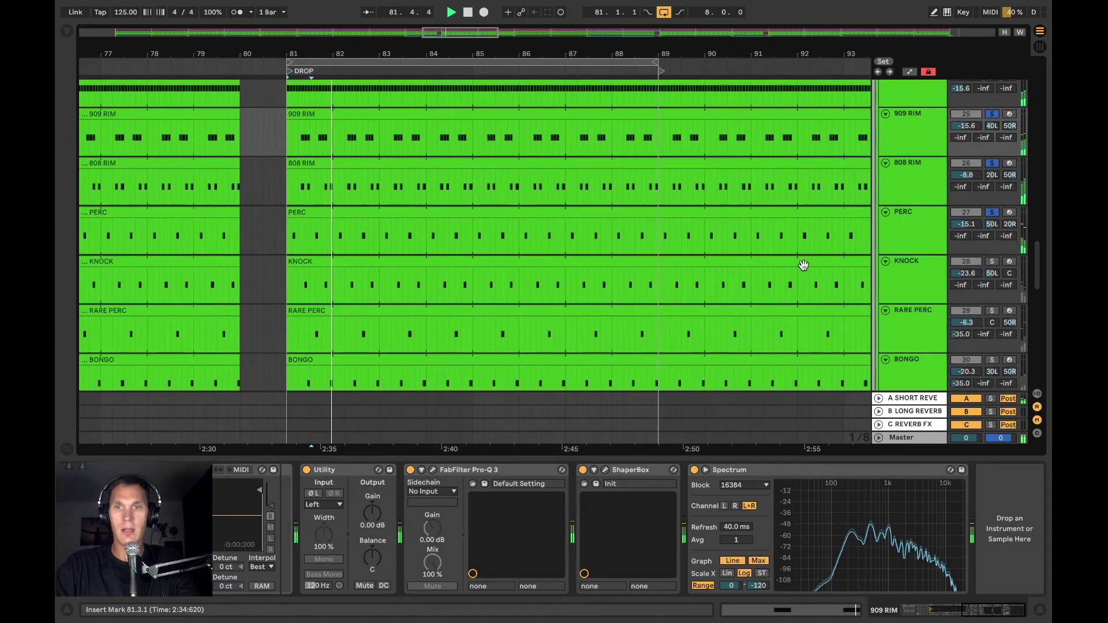
click(898, 217)
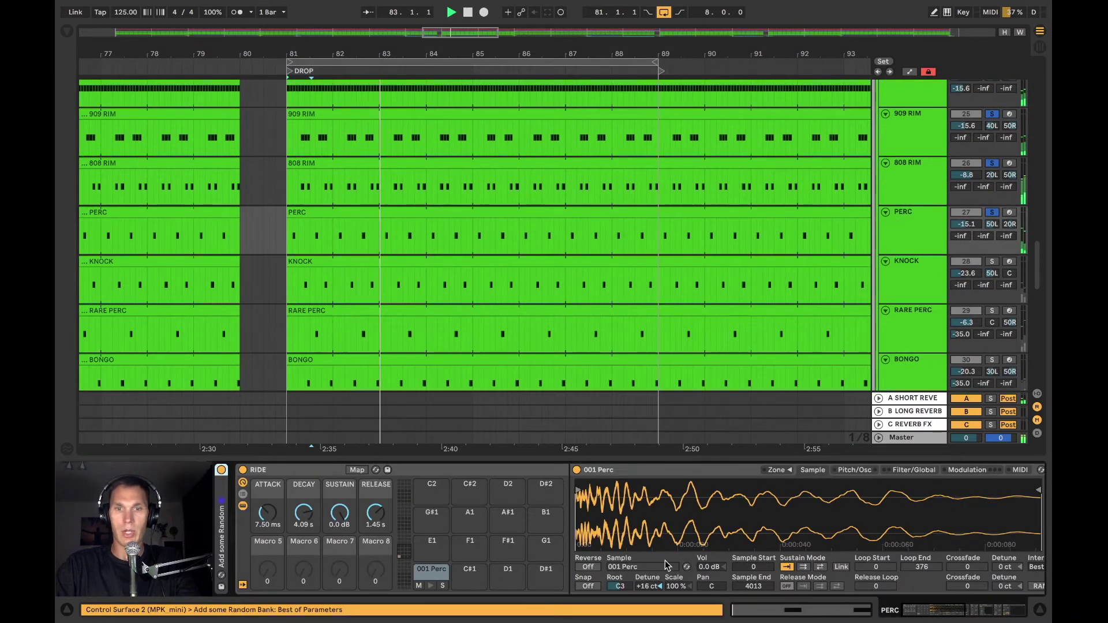
scroll(664, 560, right, 8)
scroll(665, 560, right, 2)
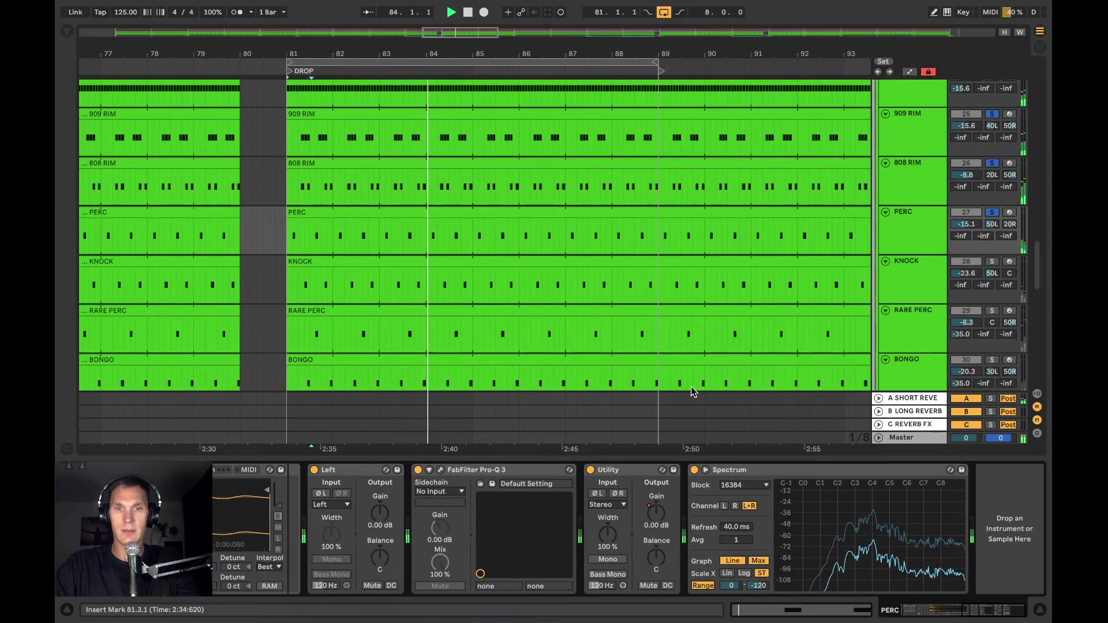
- Add KNOCK and RARE PERC to the soloed tracks, and examine each track's rack, sample and effects chain
click(992, 263)
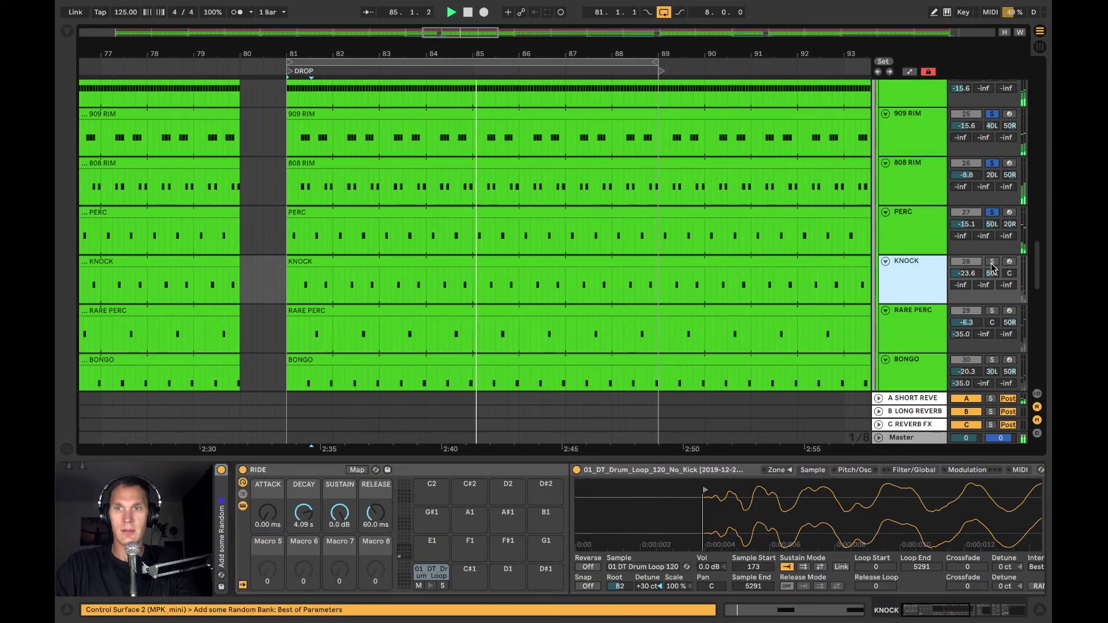
scroll(884, 524, right, 8)
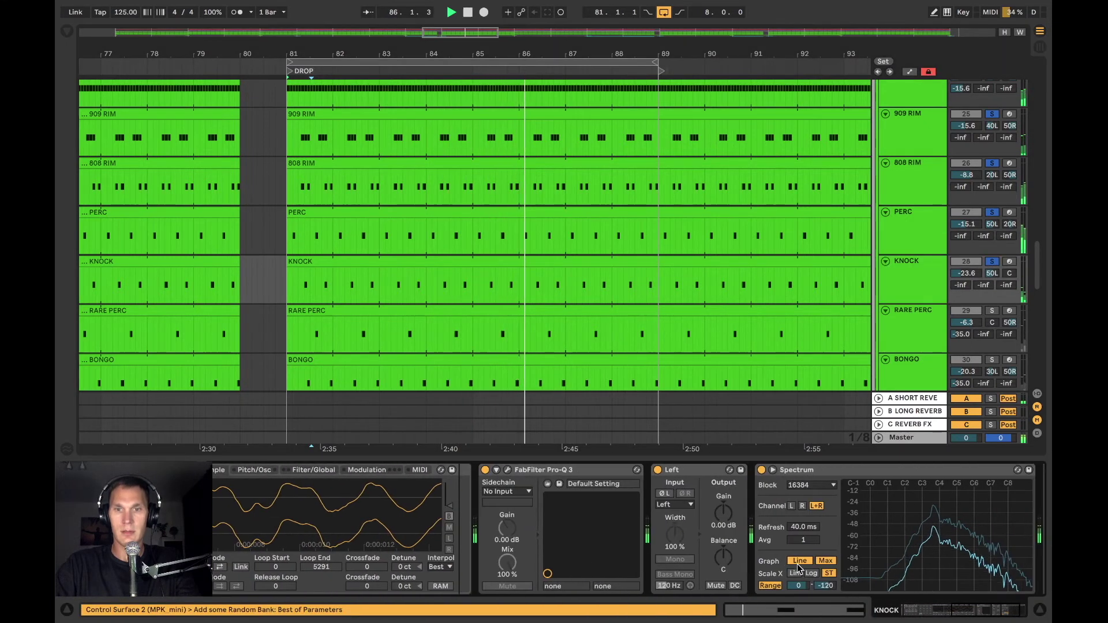
click(992, 310)
click(936, 314)
click(914, 284)
scroll(914, 287, down, 2)
click(912, 287)
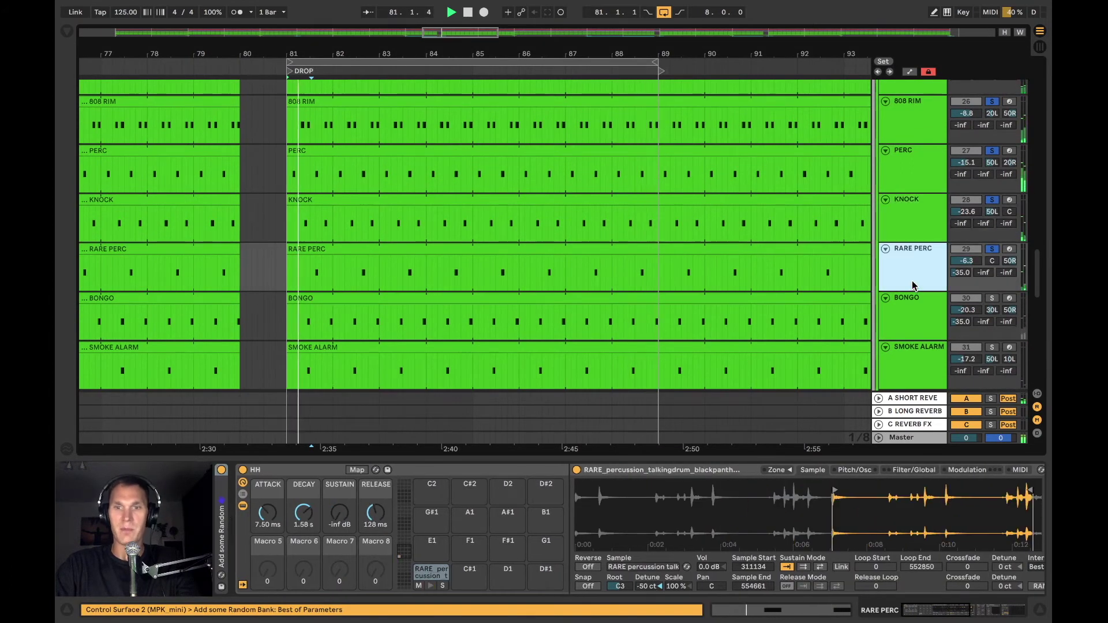
scroll(876, 537, right, 5)
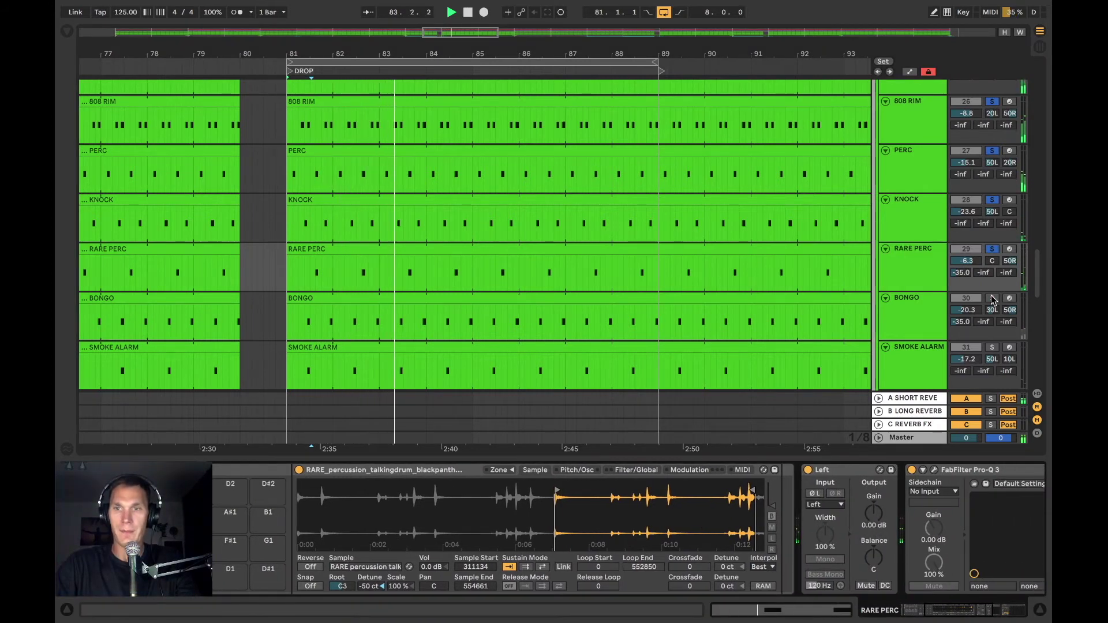
- Add BONGO and SMOKE ALARM to the soloed tracks, and show SMOKE ALARM's 909 HH rack with the BAT_Perc_20 sample
scroll(953, 282, down, 3)
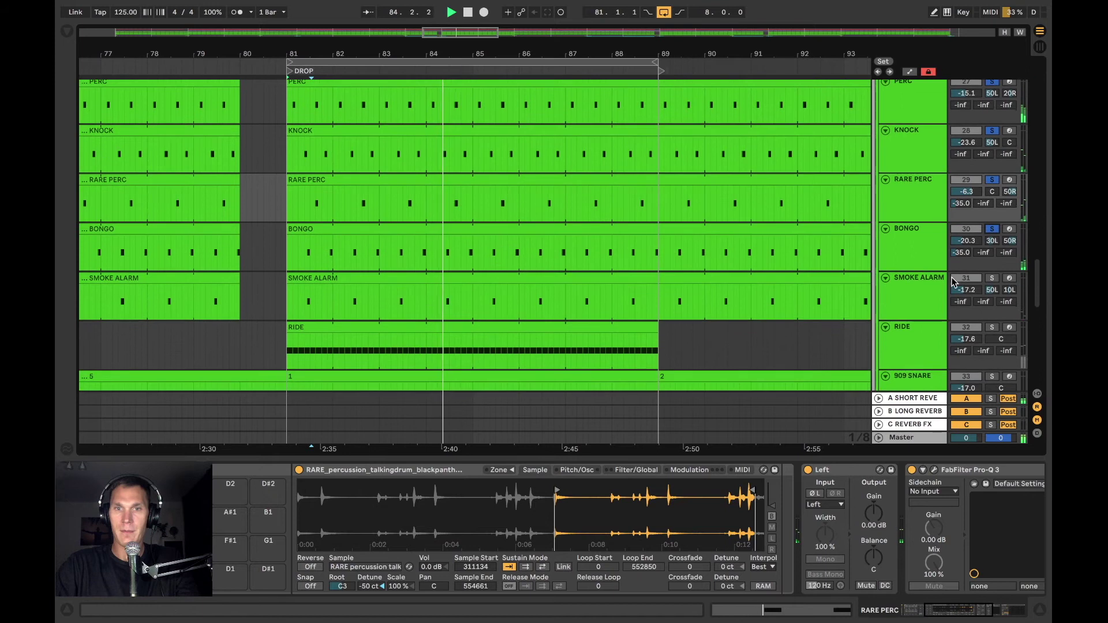
click(945, 287)
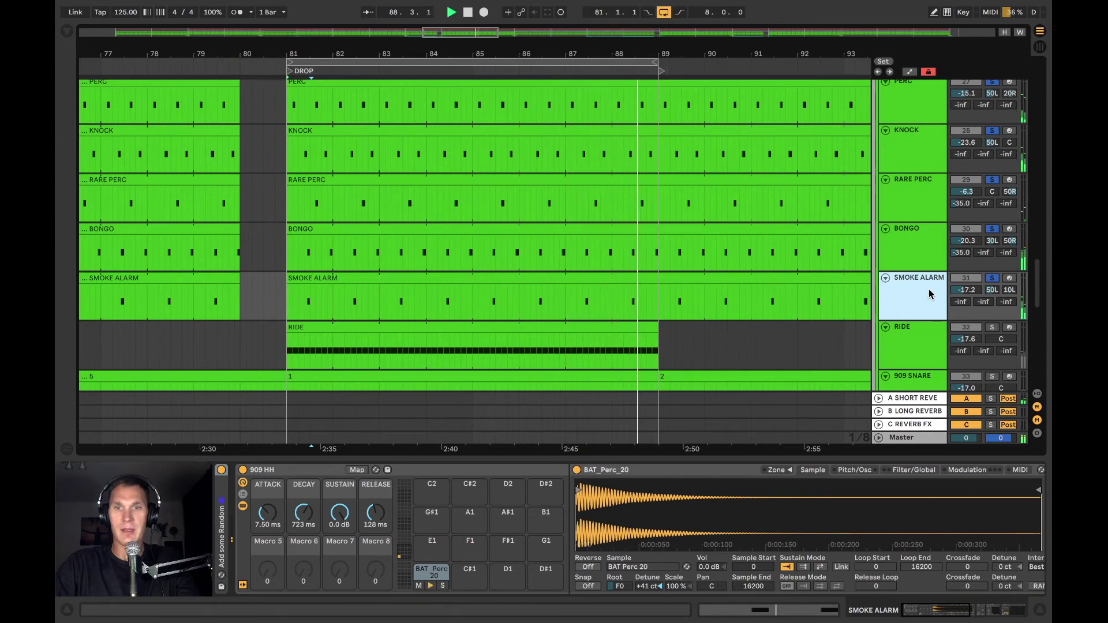
scroll(916, 294, down, 2)
scroll(919, 296, down, 1)
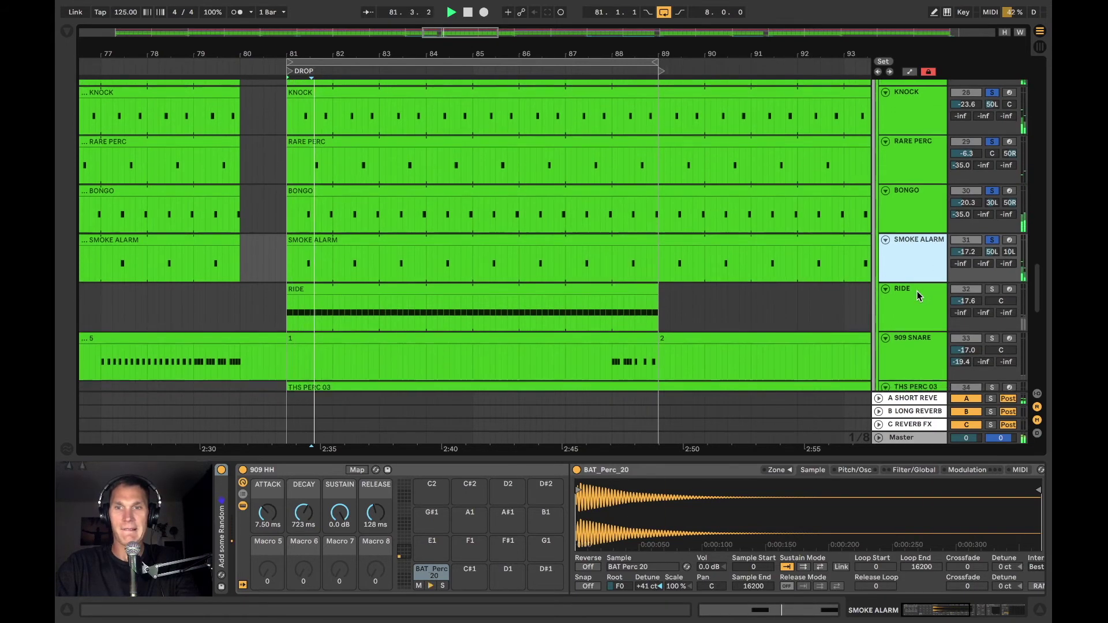
scroll(919, 295, up, 3)
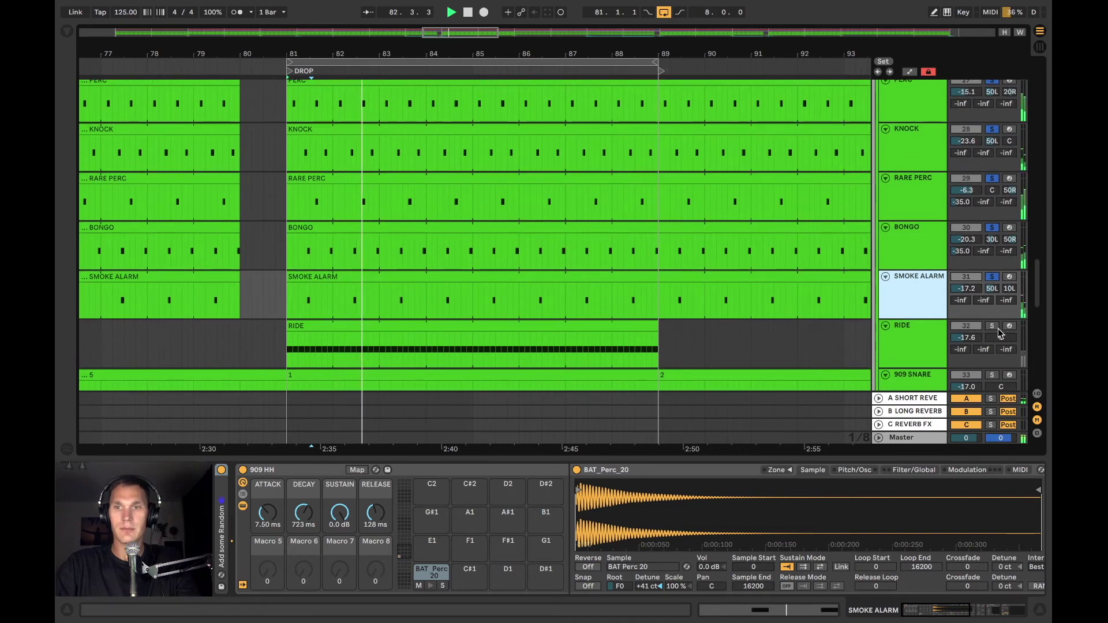
click(991, 325)
- Stop playback, clear the solos, and select the percussion tracks from 909 RIM through SMOKE ALARM
click(915, 304)
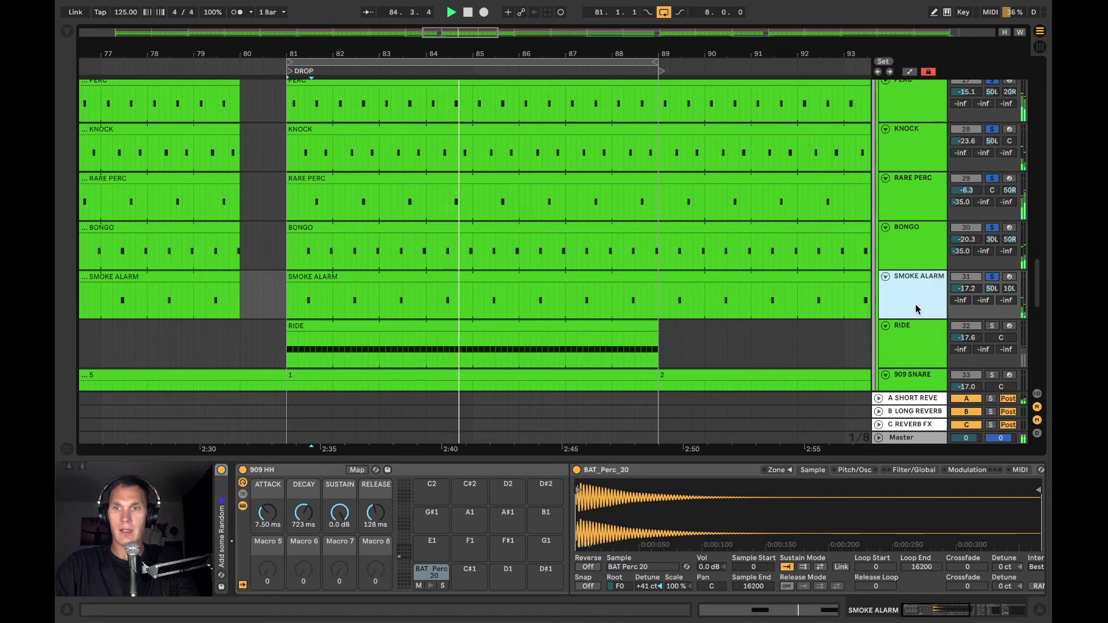
key(Up)
key(Up)
key(Up)
key(Up)
key(Up)
key(Up)
scroll(925, 261, down, 5)
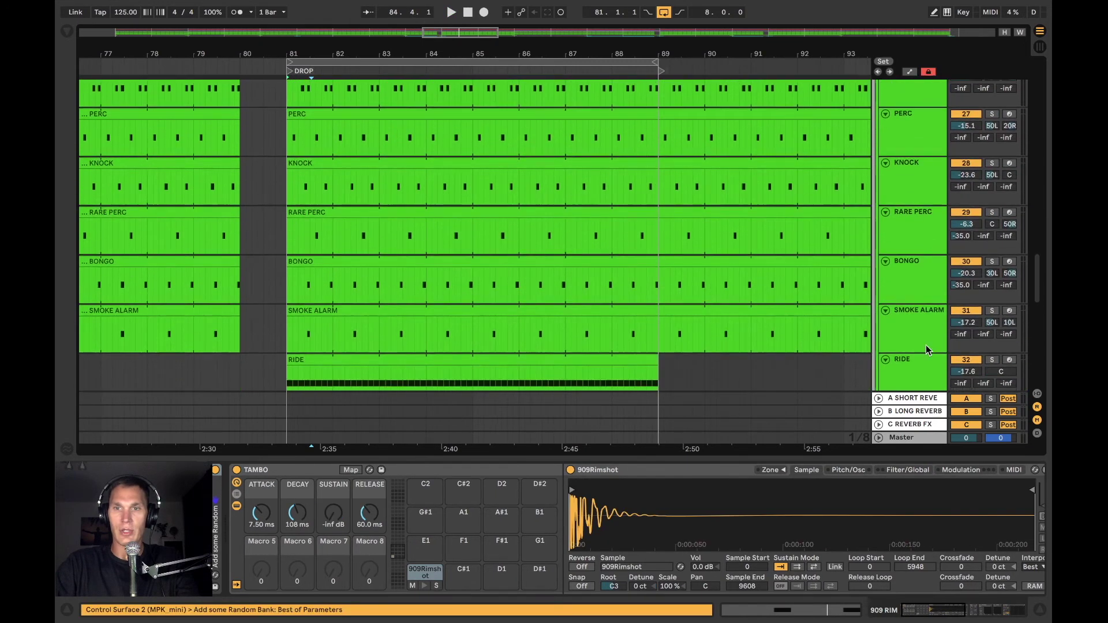
shift+click(921, 340)
- Solo the selected percussion tracks, play the drop, and examine how their note patterns interlock from bar 81
scroll(707, 241, up, 2)
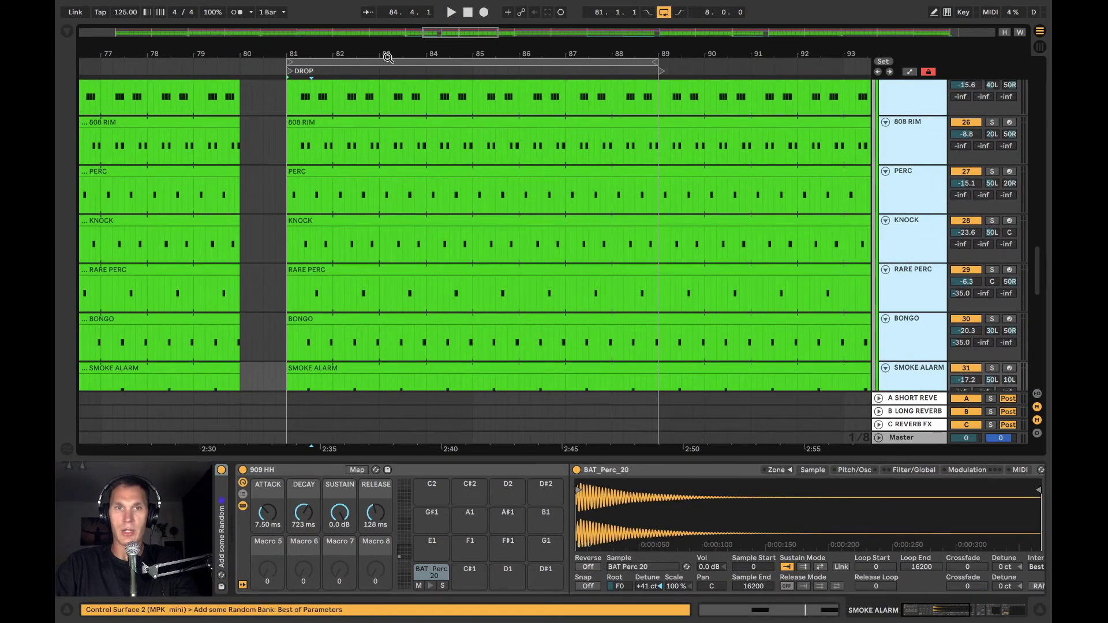
drag(387, 58, 388, 104)
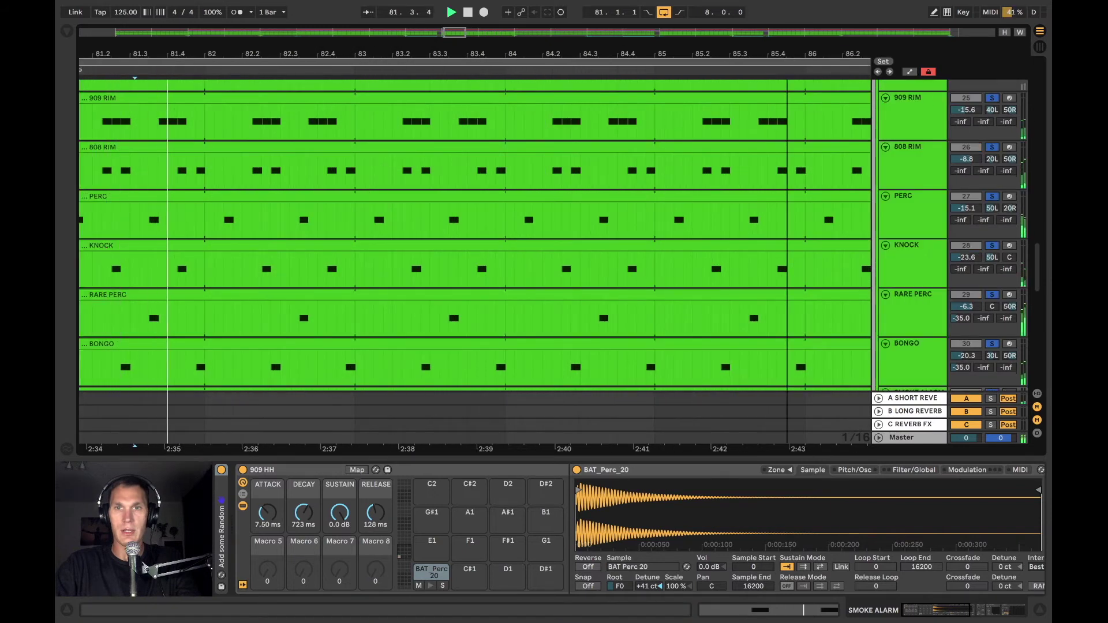
drag(785, 54, 788, 34)
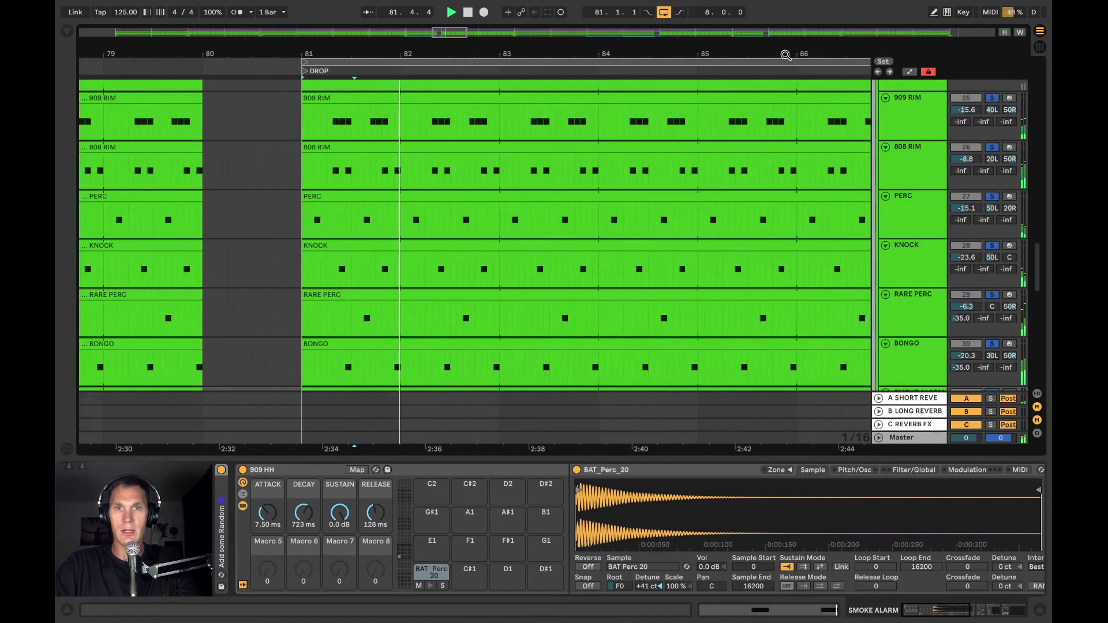
scroll(747, 163, up, 3)
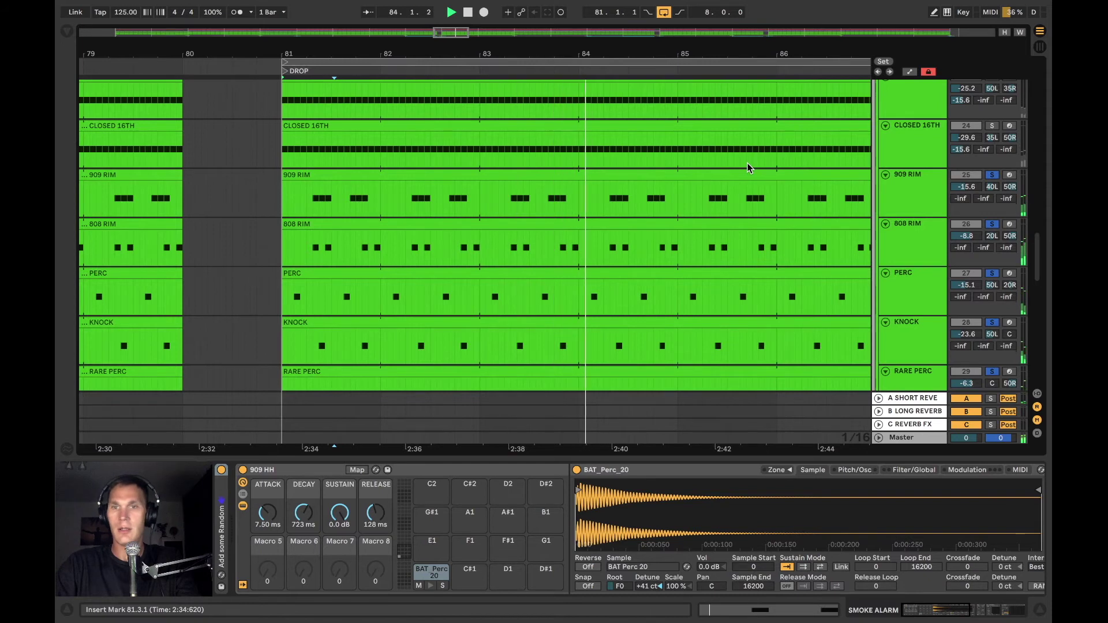
- Play the drop with the solos cleared, and show the RIDE track's TAMBO rack with the HK CY Ride 01 sample
scroll(747, 164, down, 3)
scroll(747, 168, down, 3)
key(space)
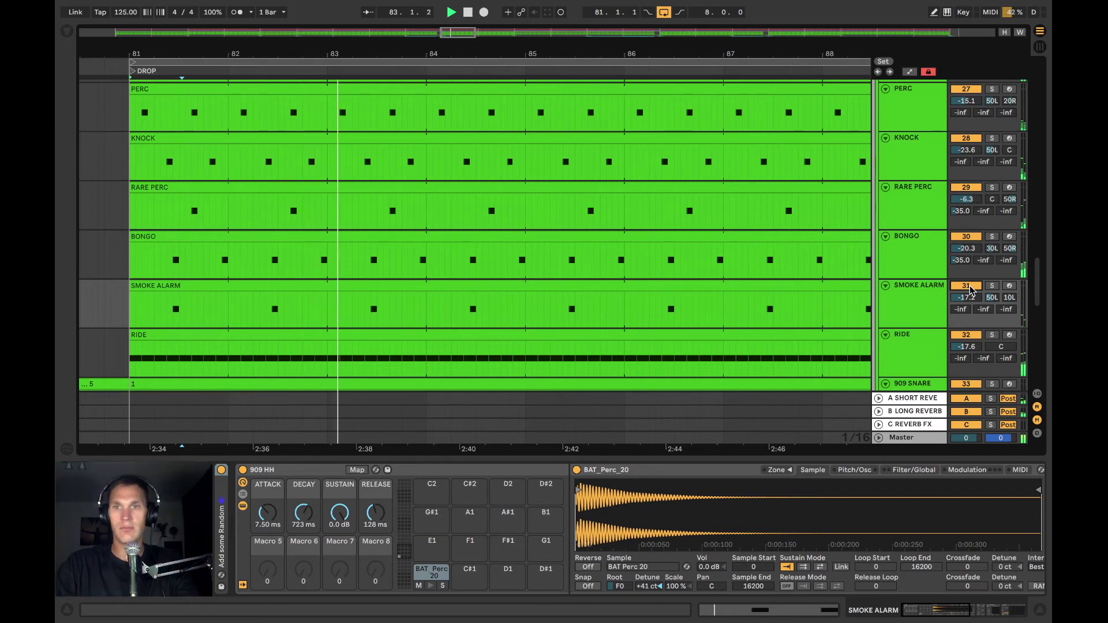
scroll(971, 290, down, 3)
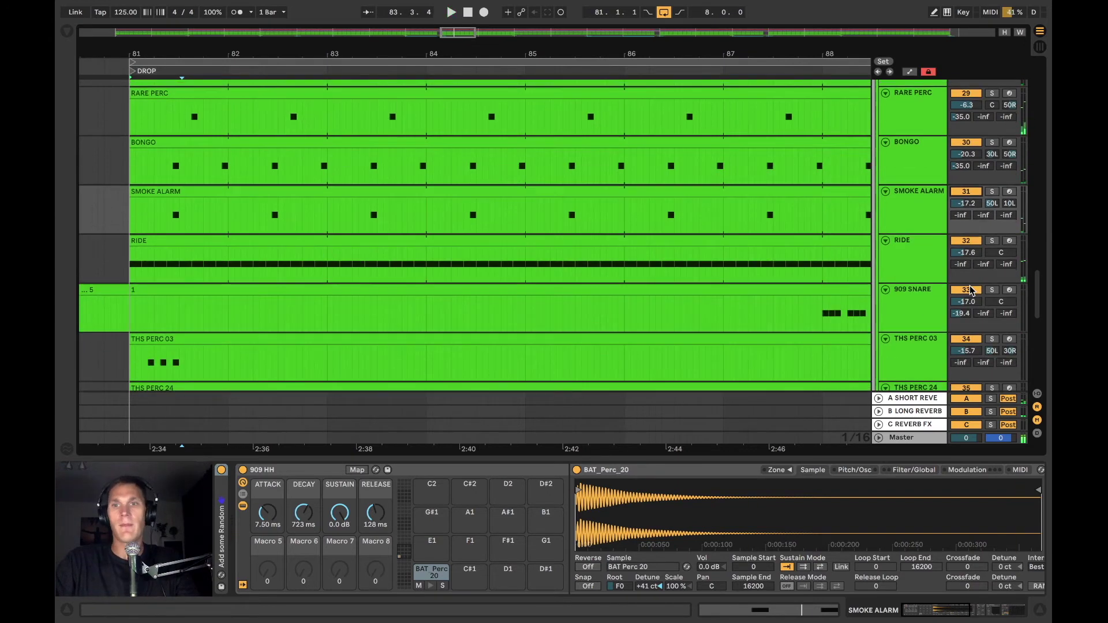
click(905, 209)
- Solo 909 SNARE and show its 909 SnareDrum_2 sample, and play its bar 88 fill in the full mix with looping off
click(992, 248)
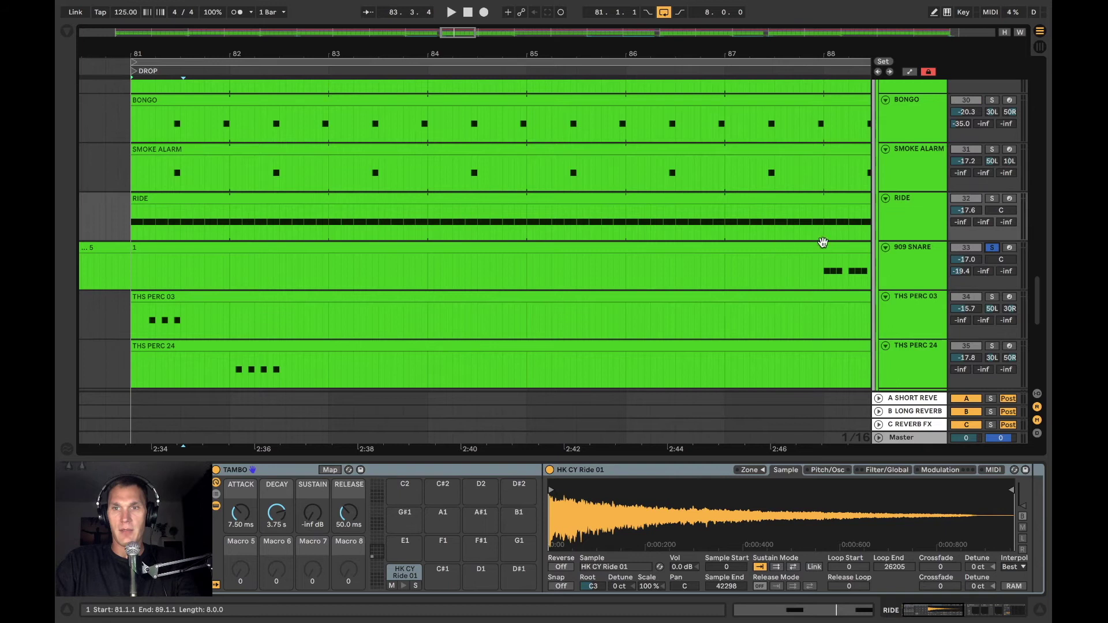
click(827, 280)
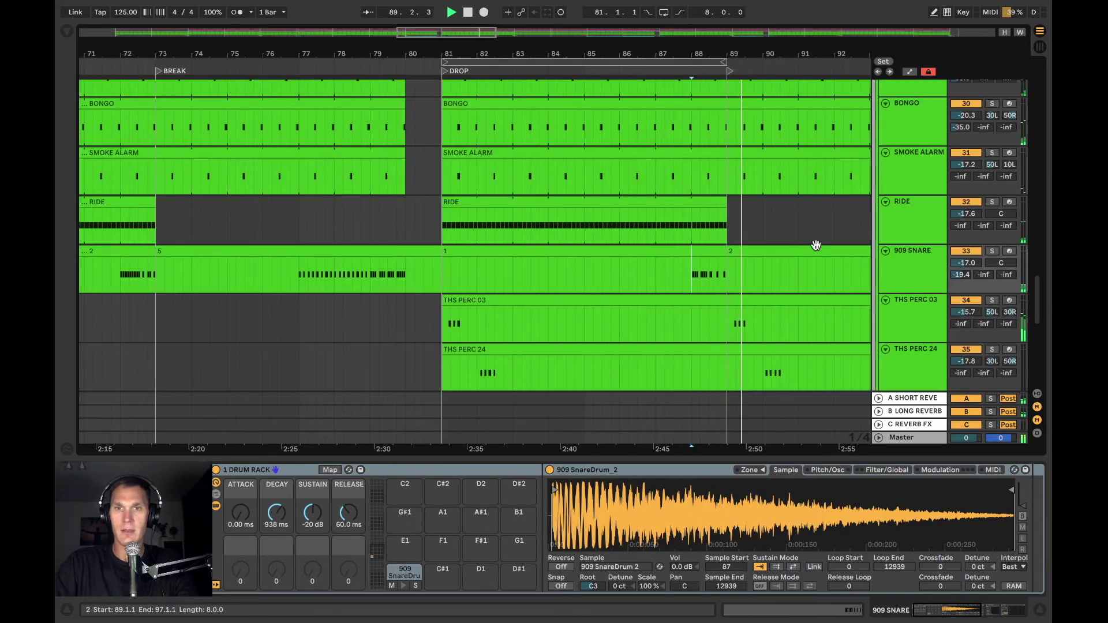
scroll(816, 245, down, 3)
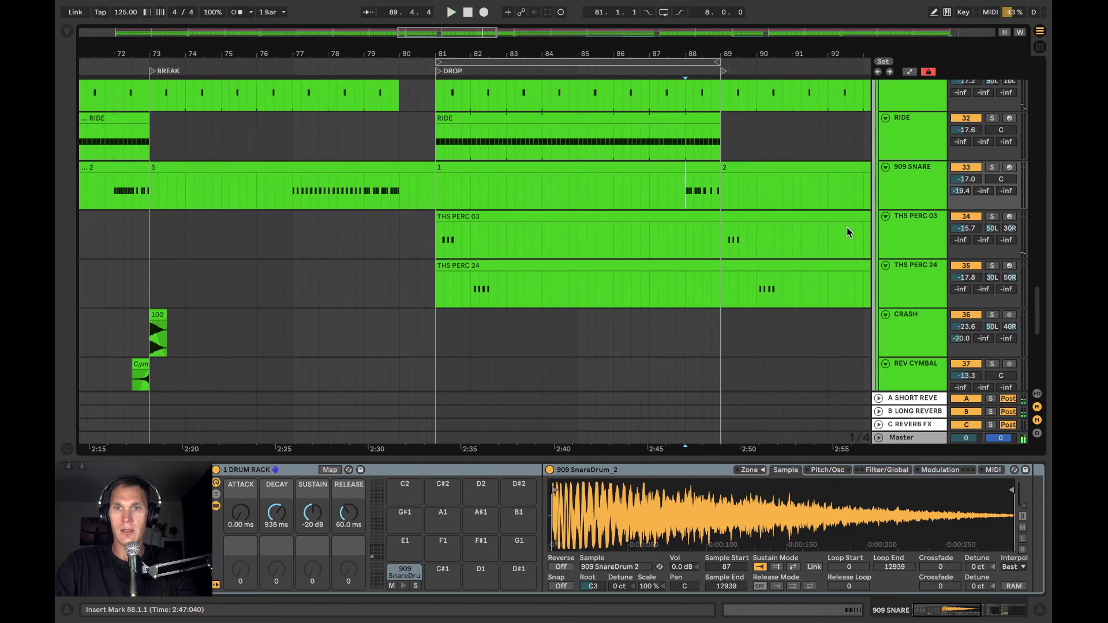
- Solo and play the THS PERC 03 and THS PERC 24 hits, and the CRASH and REV CYMBAL transition into the break at bar 73
click(724, 246)
click(992, 216)
scroll(808, 231, down, 1)
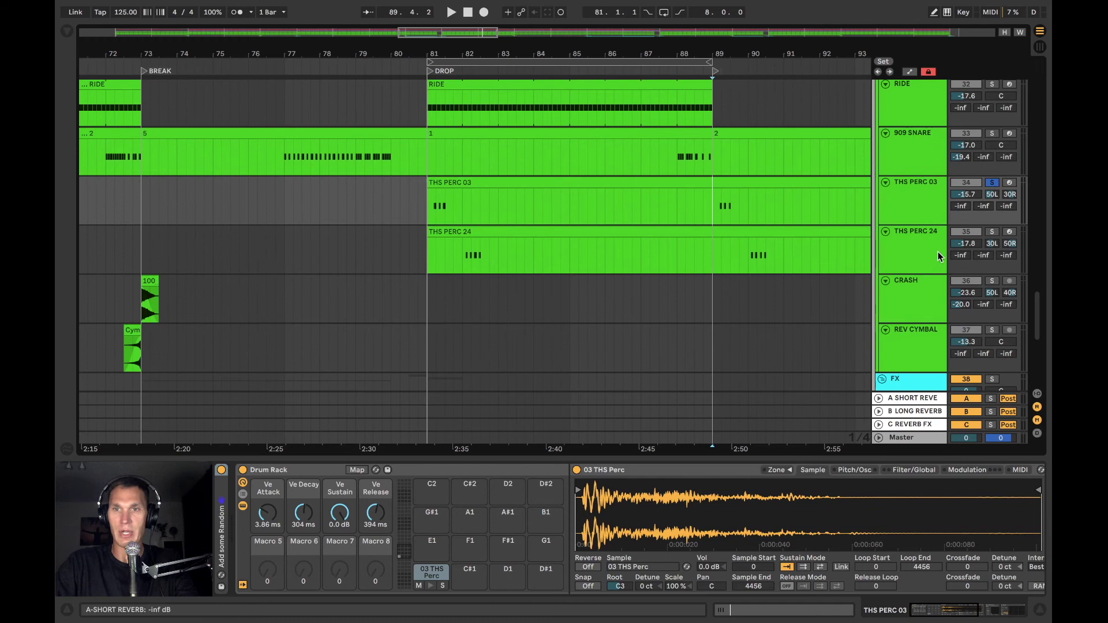
click(750, 261)
key(space)
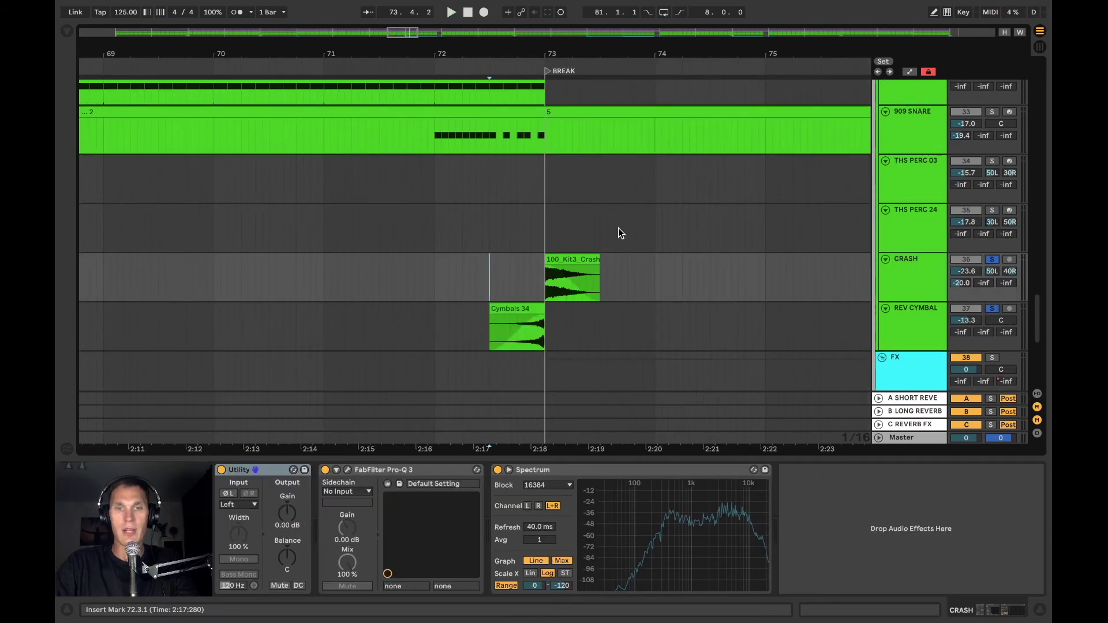
mouse_move(580, 288)
key(space)
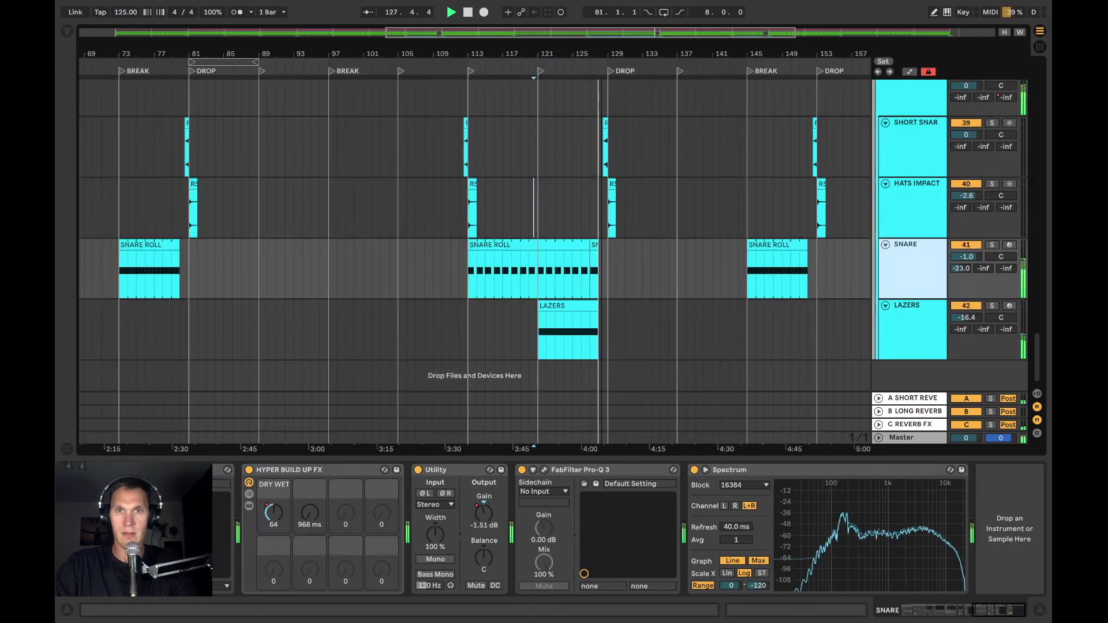
- Play the FX group's SNARE ROLL and LAZERS build-up into the drop at bar 129, and clear the FX solo
key(plus)
key(plus)
key(plus)
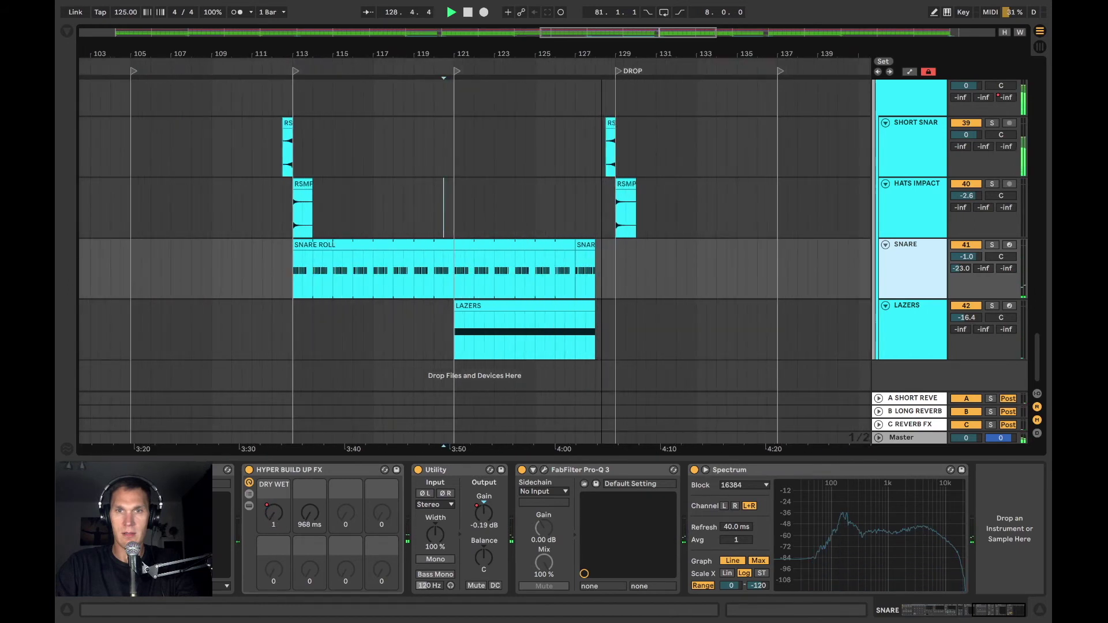
key(space)
key(plus)
scroll(750, 235, up, 6)
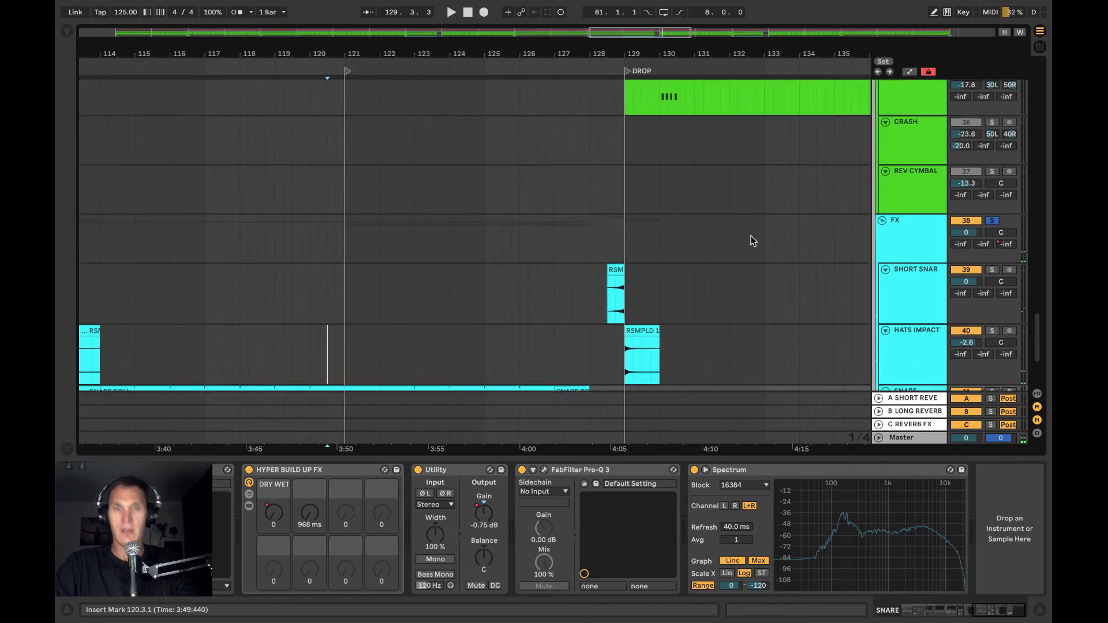
click(904, 308)
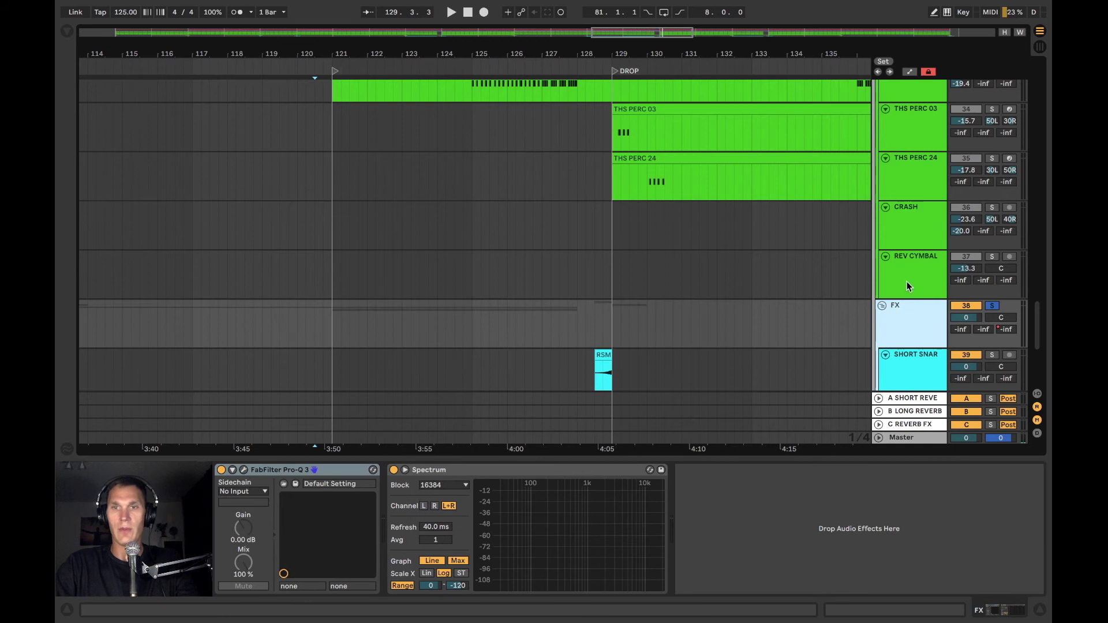
click(991, 305)
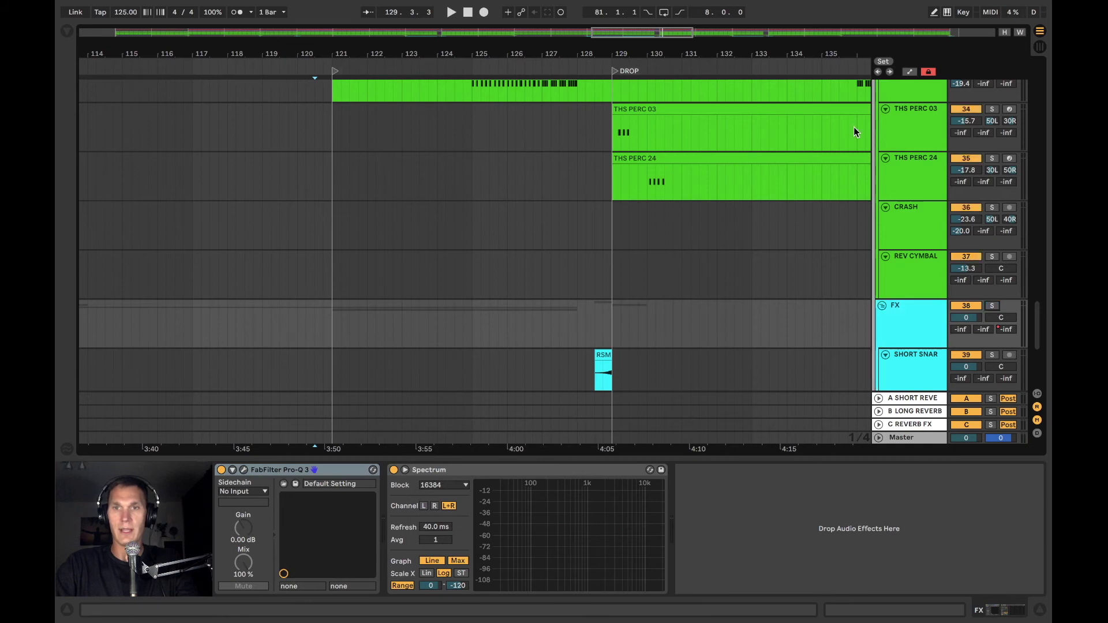
- Play the drop from bar 81 in the full mix, and look over the layered tracks up to the KETCHUP and SAME MAN parts
double_click(674, 35)
click(392, 212)
key(space)
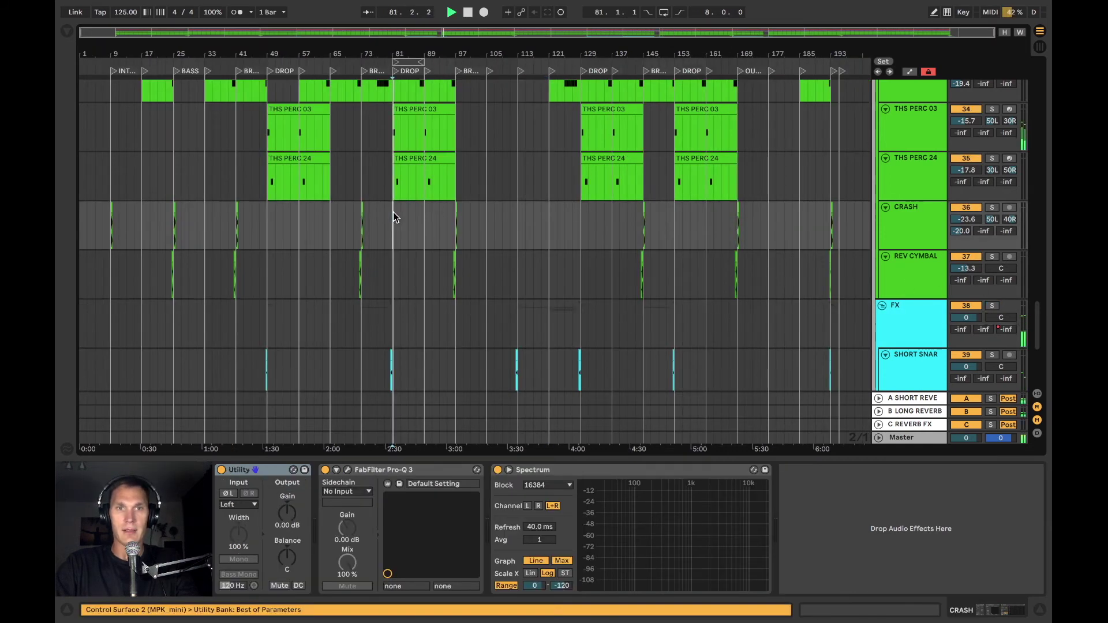
drag(397, 52, 546, 85)
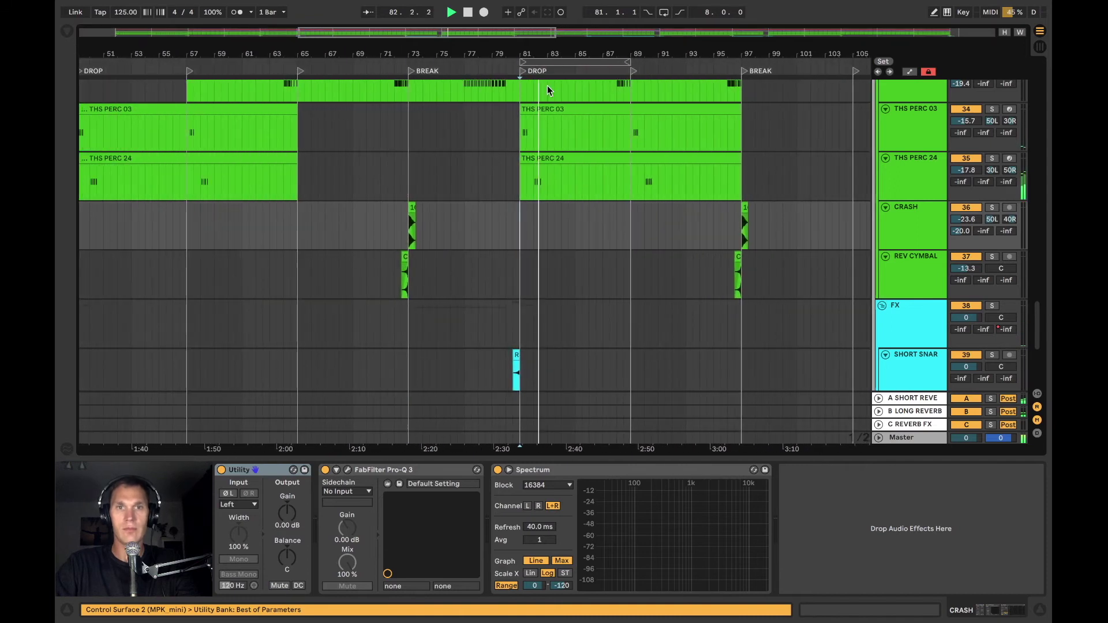
scroll(618, 290, up, 10)
scroll(619, 290, up, 15)
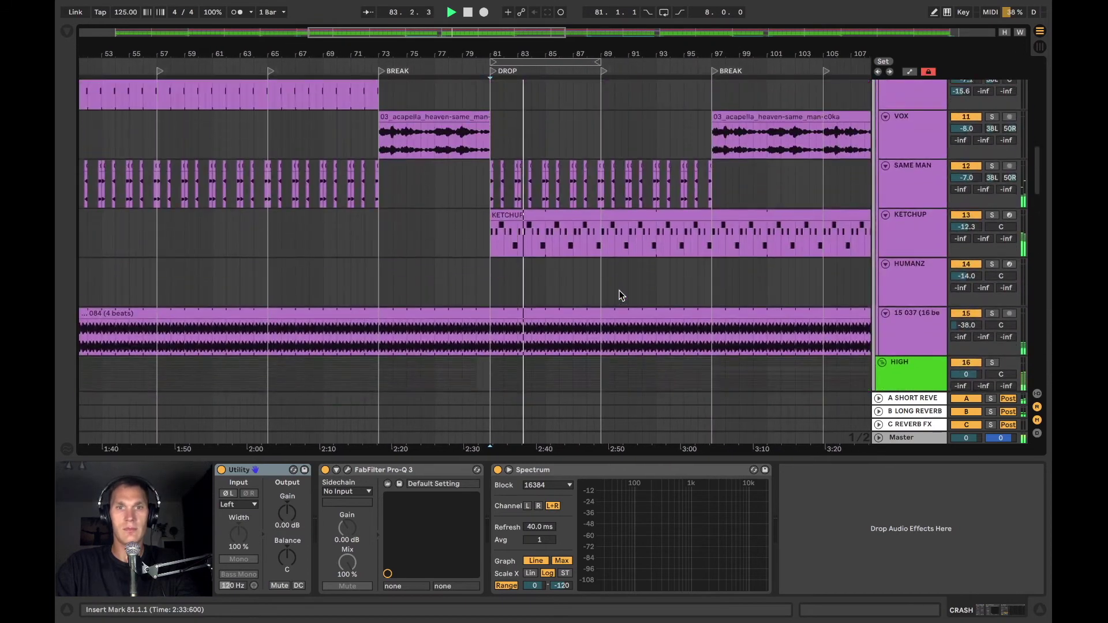
drag(612, 53, 614, 33)
scroll(656, 186, down, 8)
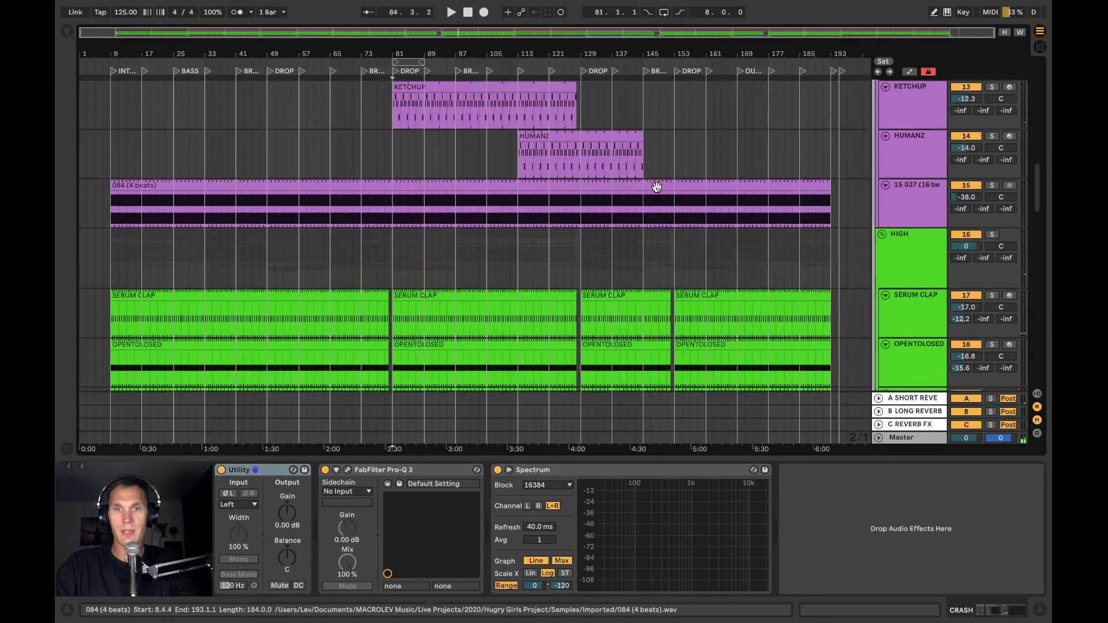
- Show the HIGH group's device chain, and play the drop from bar 129 with the group soloed
click(917, 411)
click(895, 229)
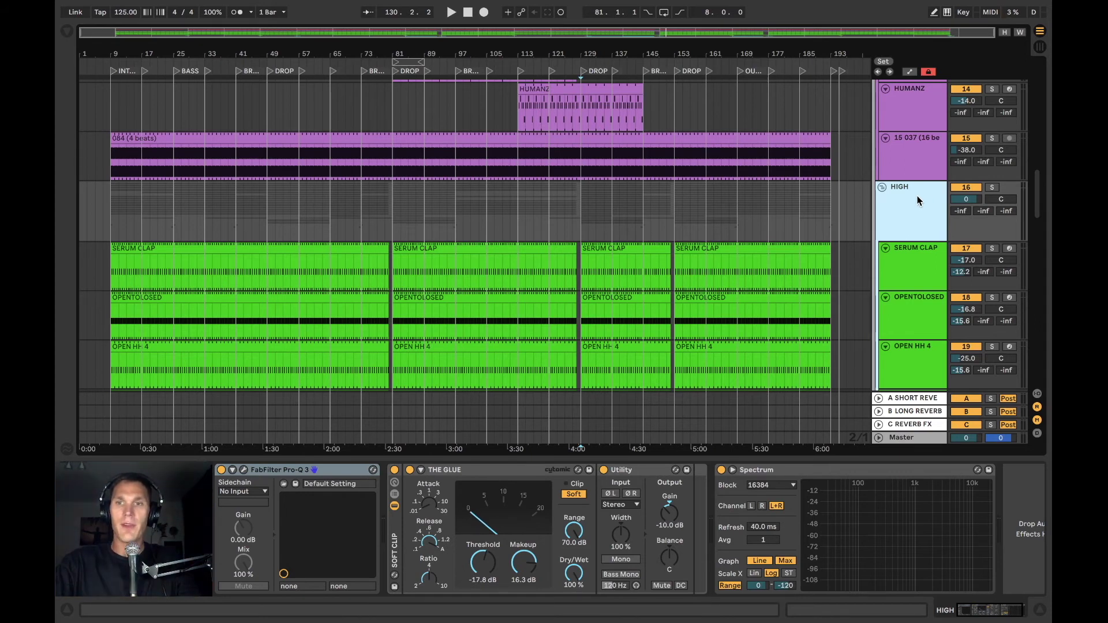
click(992, 187)
key(space)
- Examine the A-SHORT REVERB return's ValhallaRoom settings, its Overdrive and the low and high cuts in its FabFilter Pro-Q 3
click(937, 404)
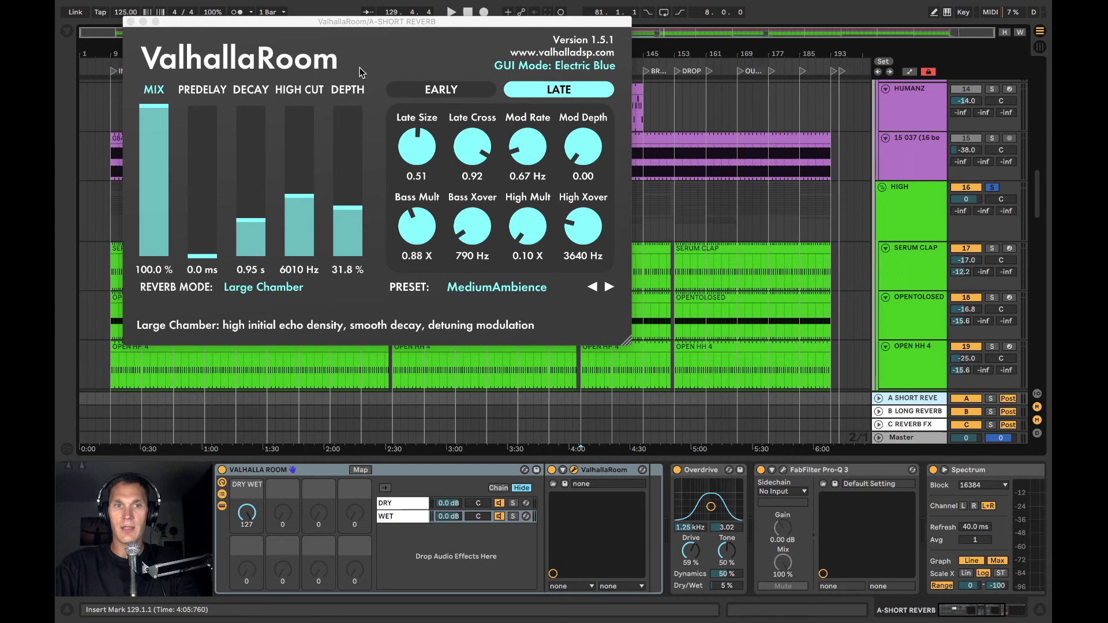
key(super+alt+p)
scroll(683, 561, right, 5)
scroll(683, 562, left, 5)
scroll(683, 562, right, 5)
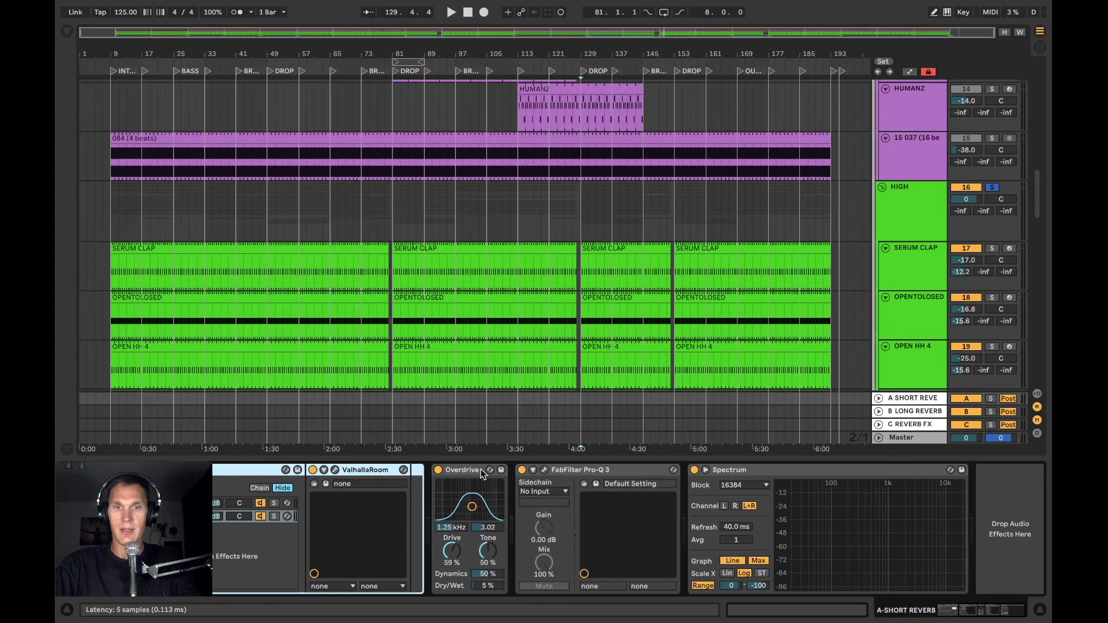
click(458, 472)
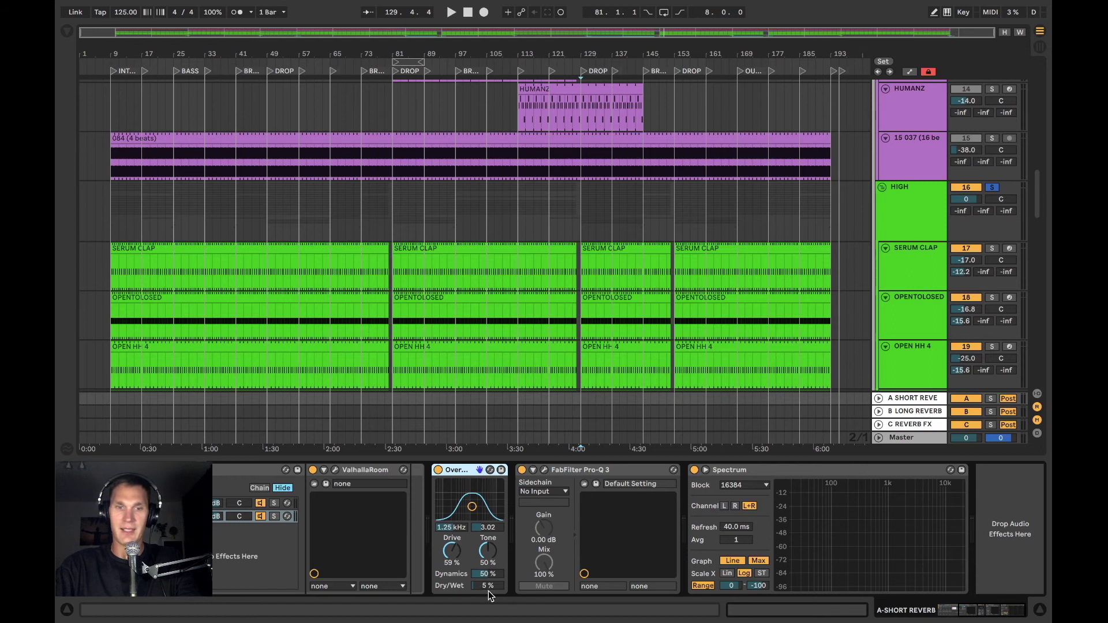
click(544, 469)
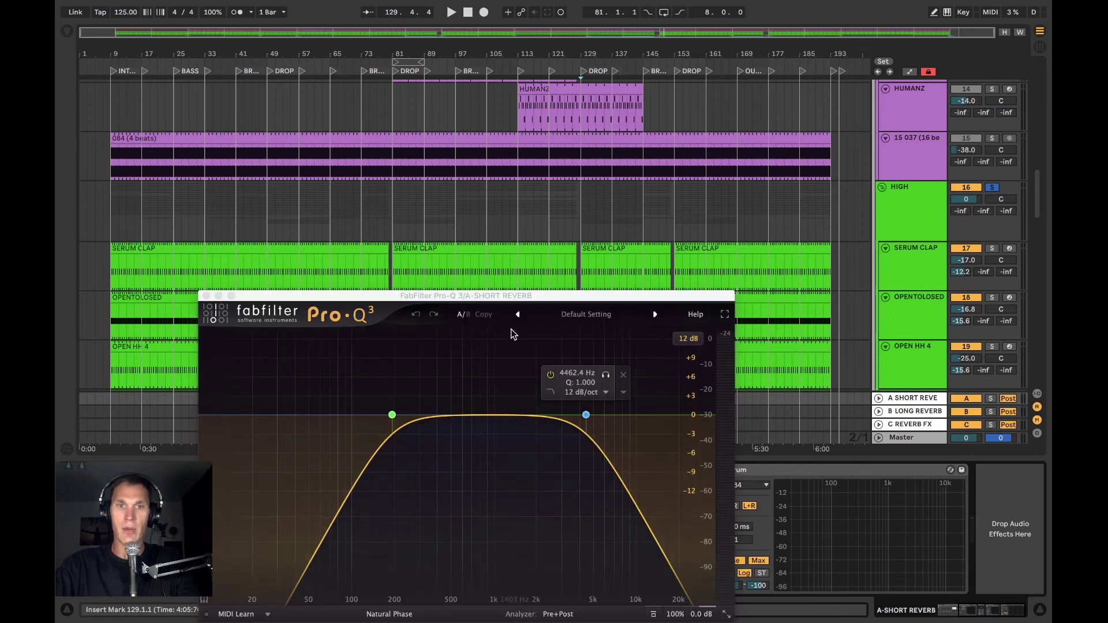
drag(259, 295, 260, 57)
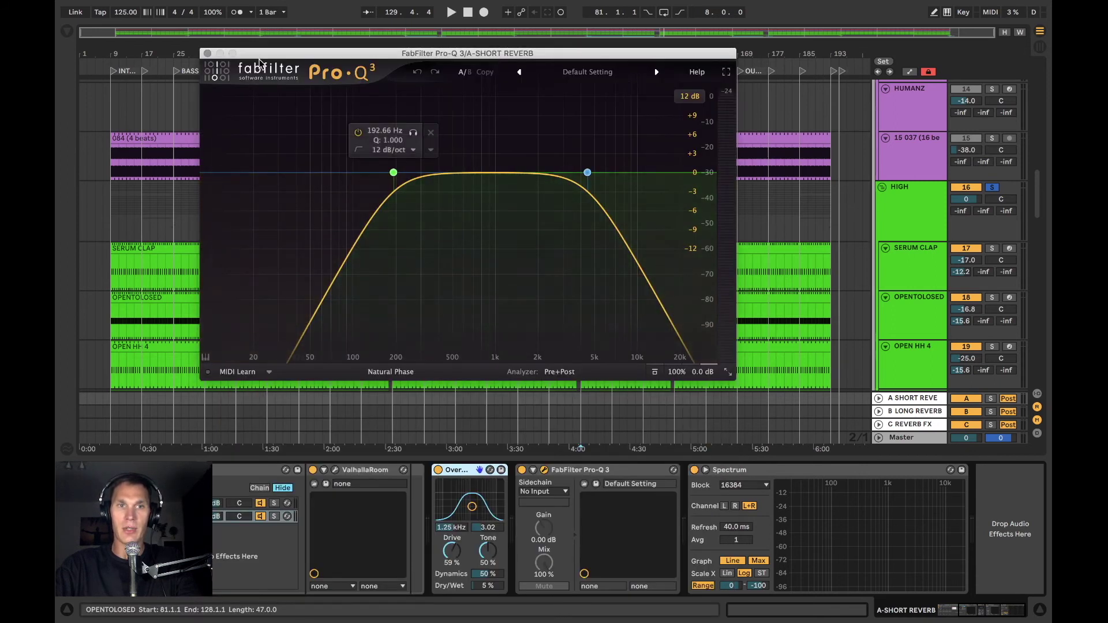
click(207, 54)
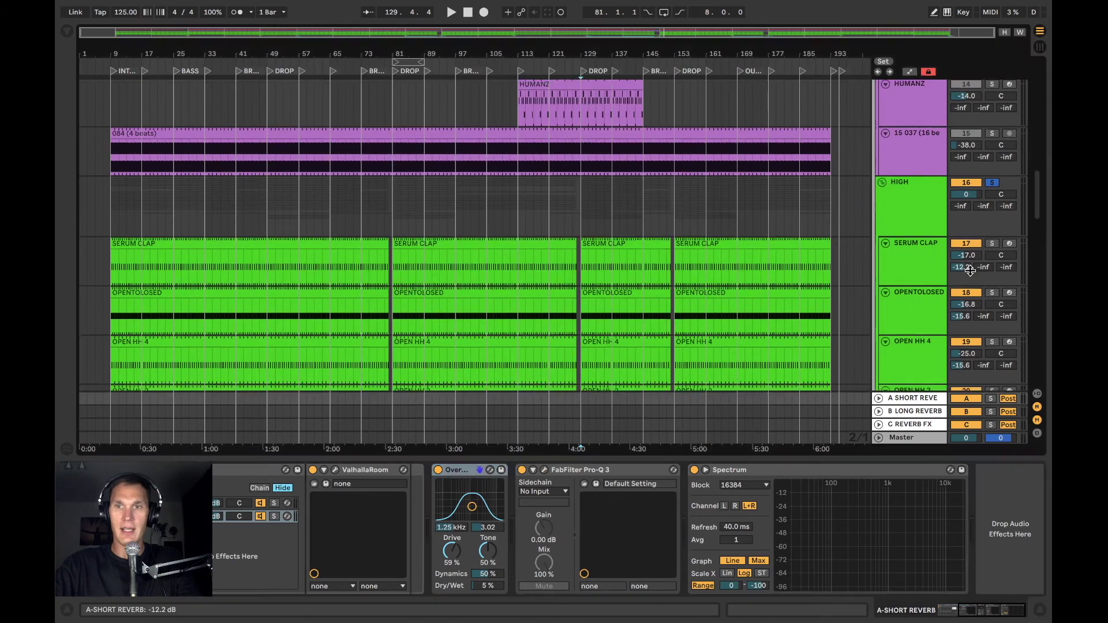
- Examine the short reverb send levels on the clap, hi-hat, shaker and rim tracks in the HIGH group
scroll(964, 173, down, 4)
scroll(964, 204, down, 2)
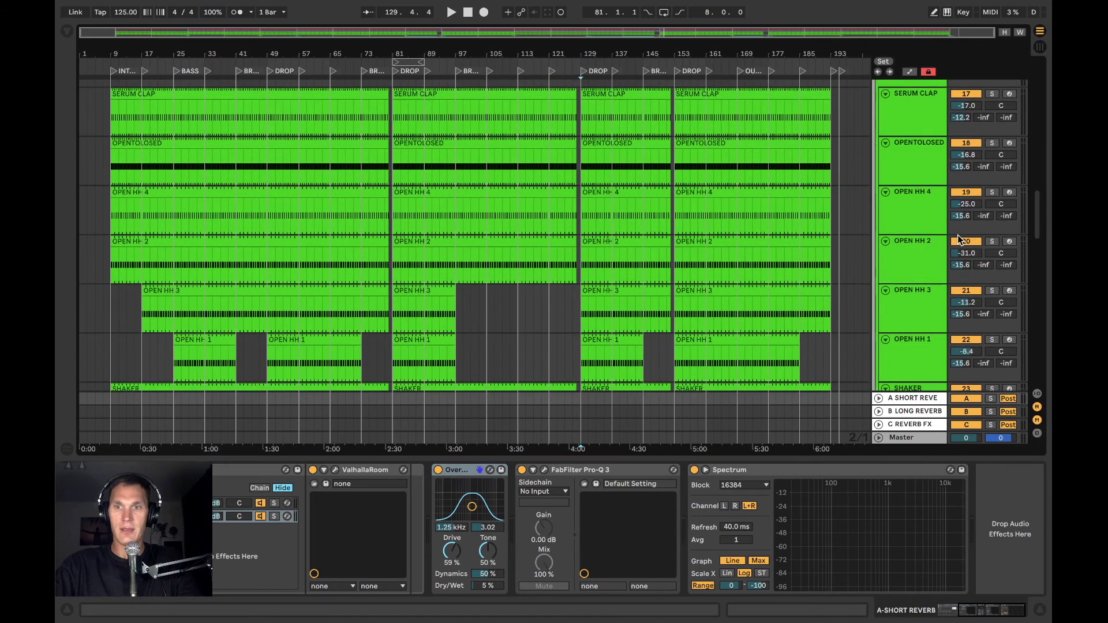
scroll(969, 230, down, 1)
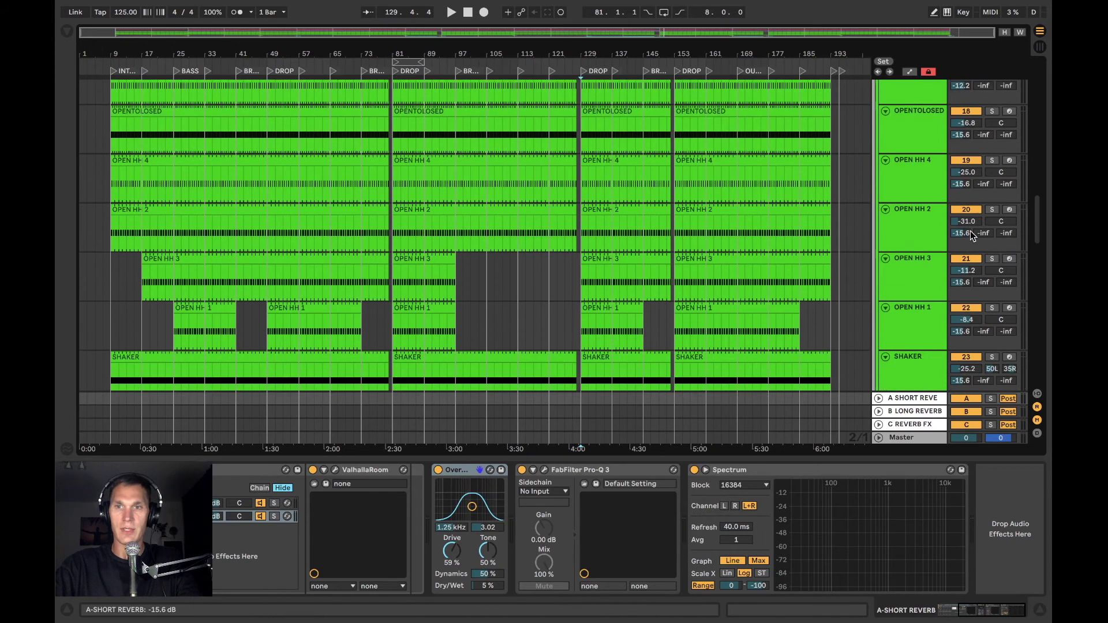
scroll(961, 233, down, 3)
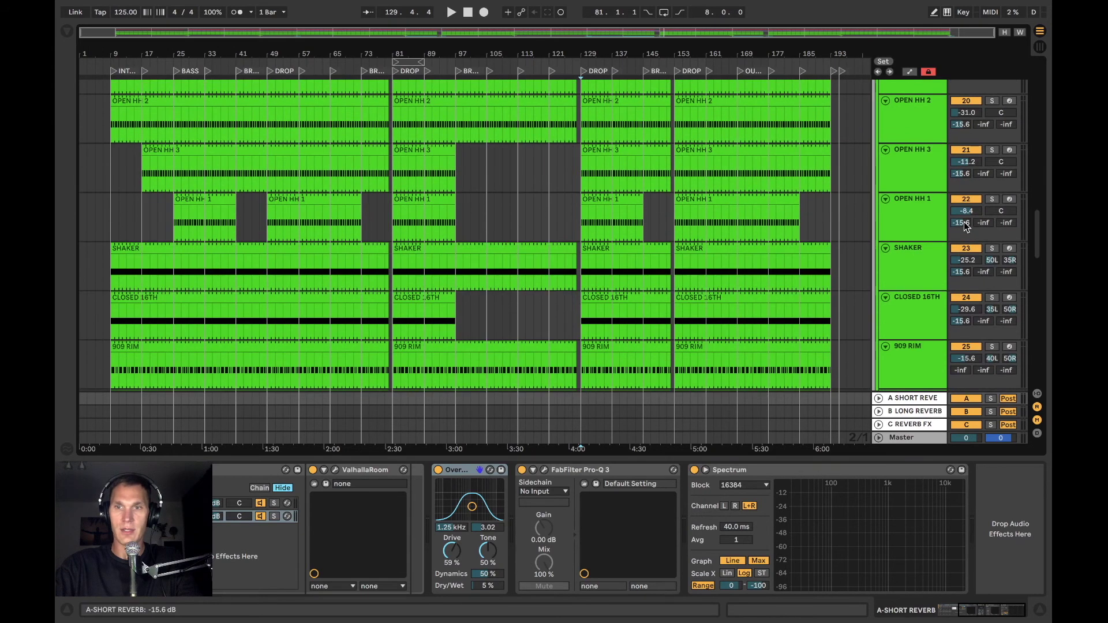
- Play the soloed HIGH group from bar 129, switching the A-SHORT REVERB return off and back on to compare
scroll(966, 279, up, 10)
click(992, 248)
key(space)
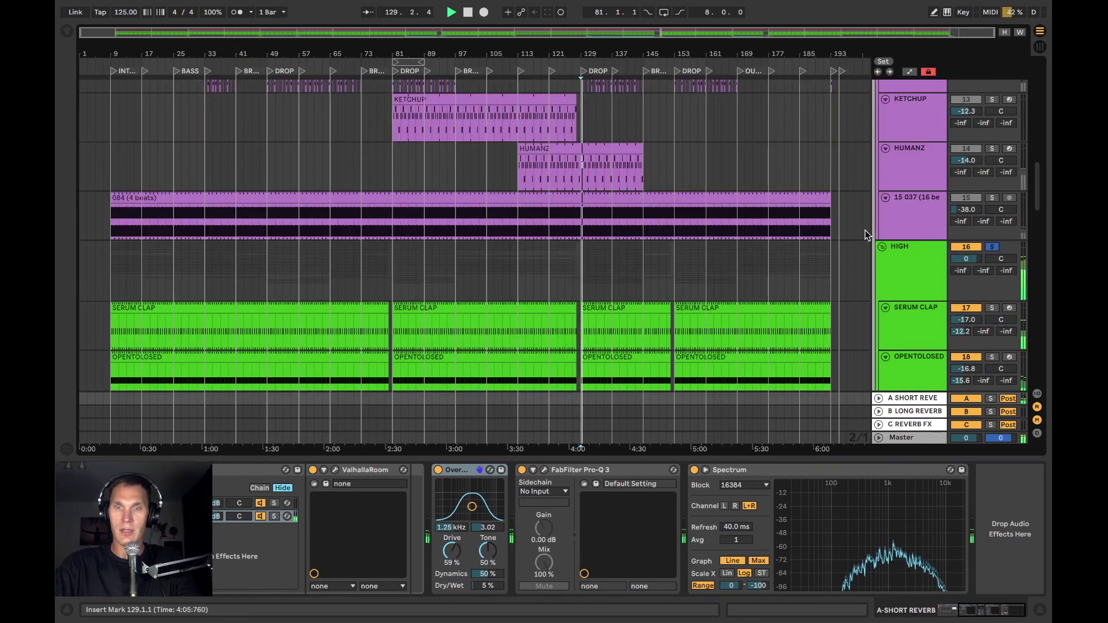
click(970, 400)
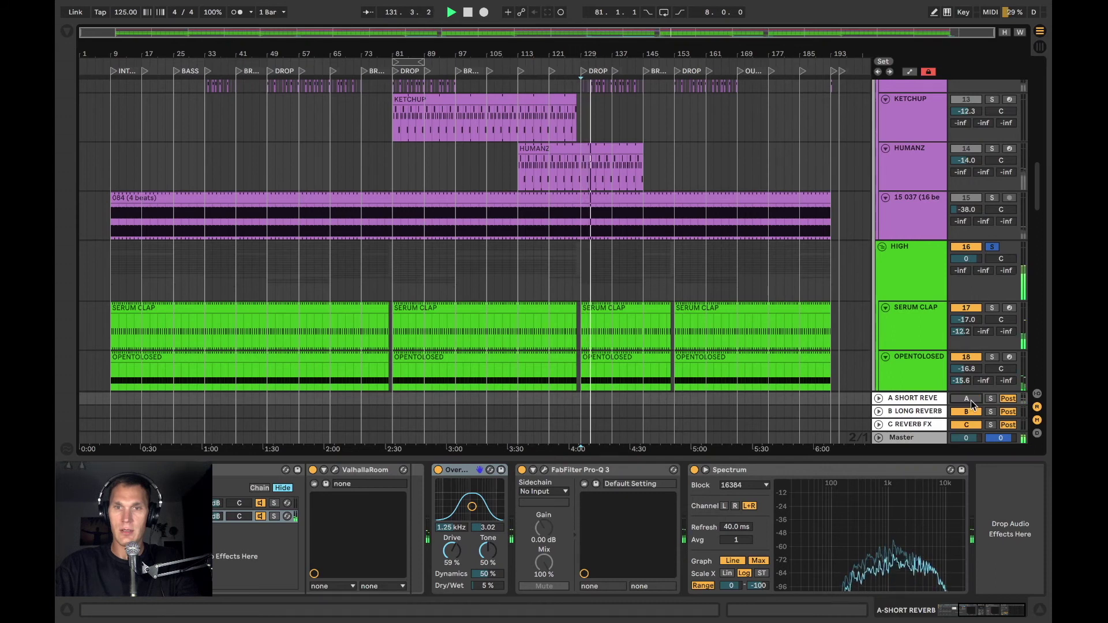
click(965, 398)
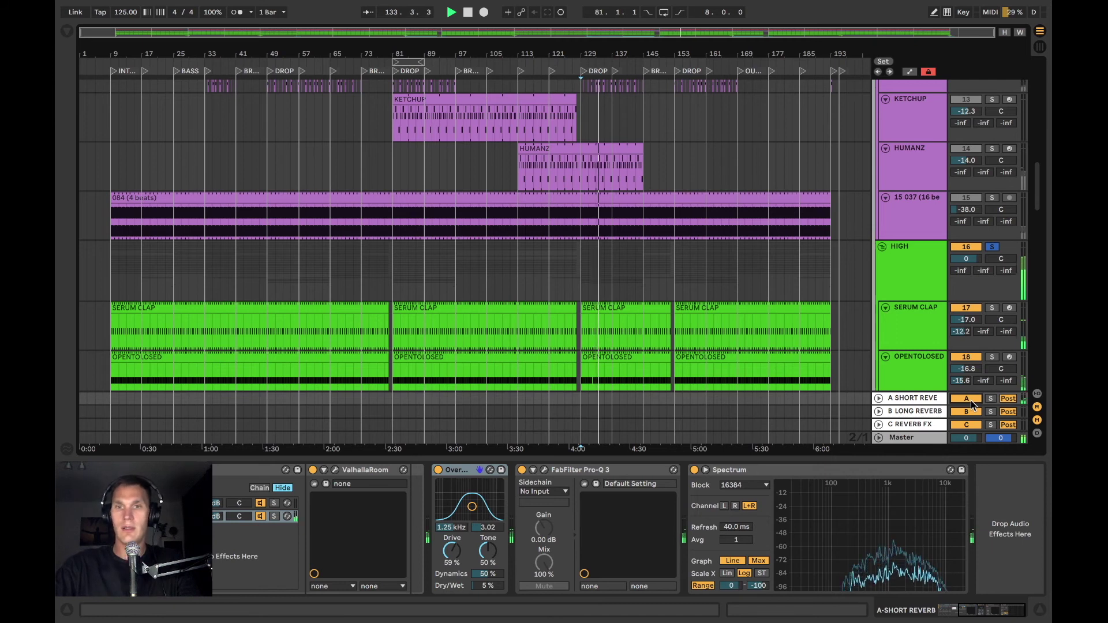
- Play the soloed MID group from bar 129 to compare it without the long reverb, and solo the B-LONG REVERB return
click(928, 272)
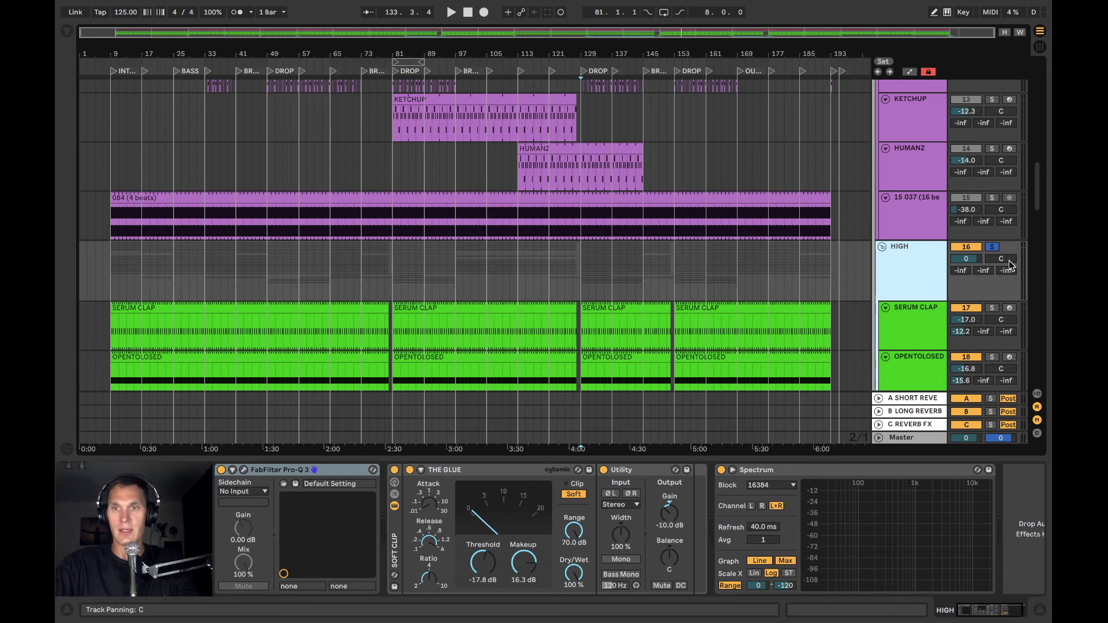
scroll(1009, 265, up, 2)
scroll(991, 283, up, 10)
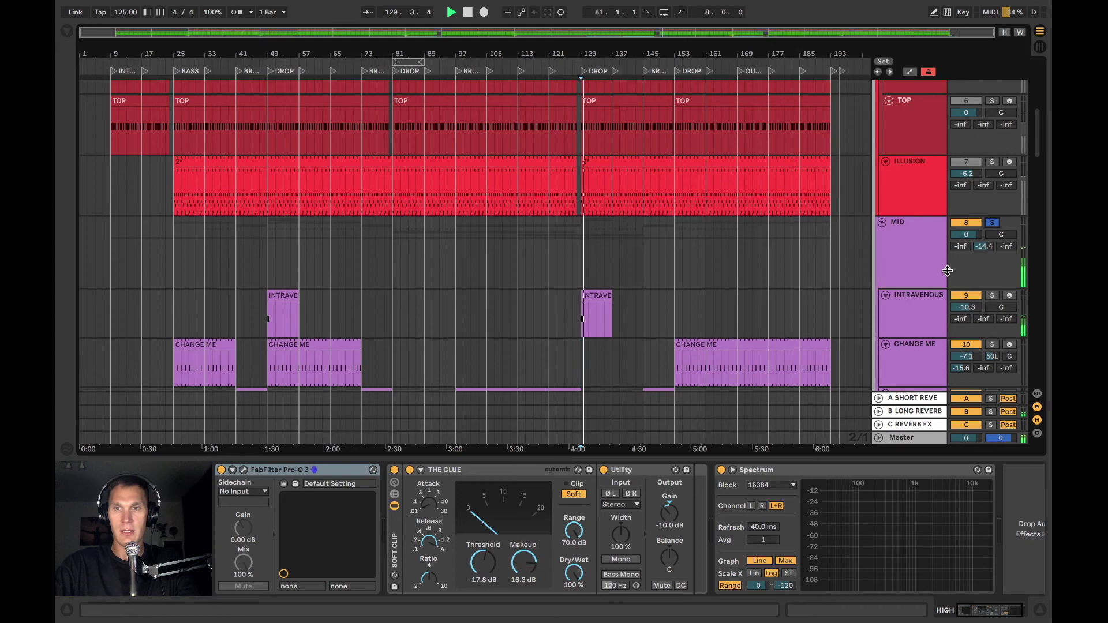
scroll(947, 271, down, 2)
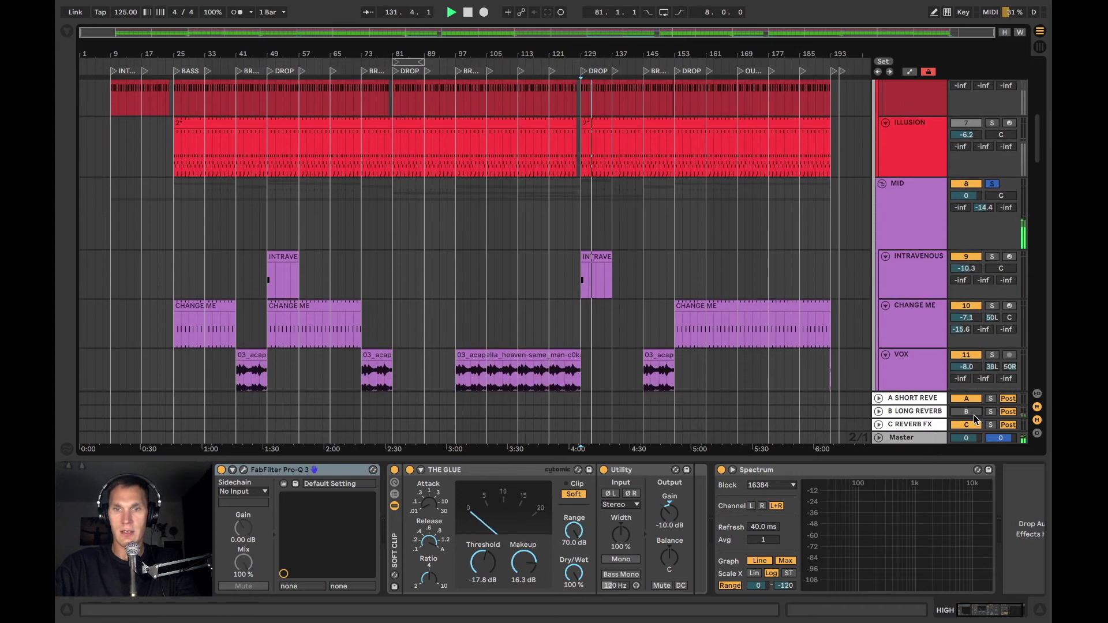
click(990, 413)
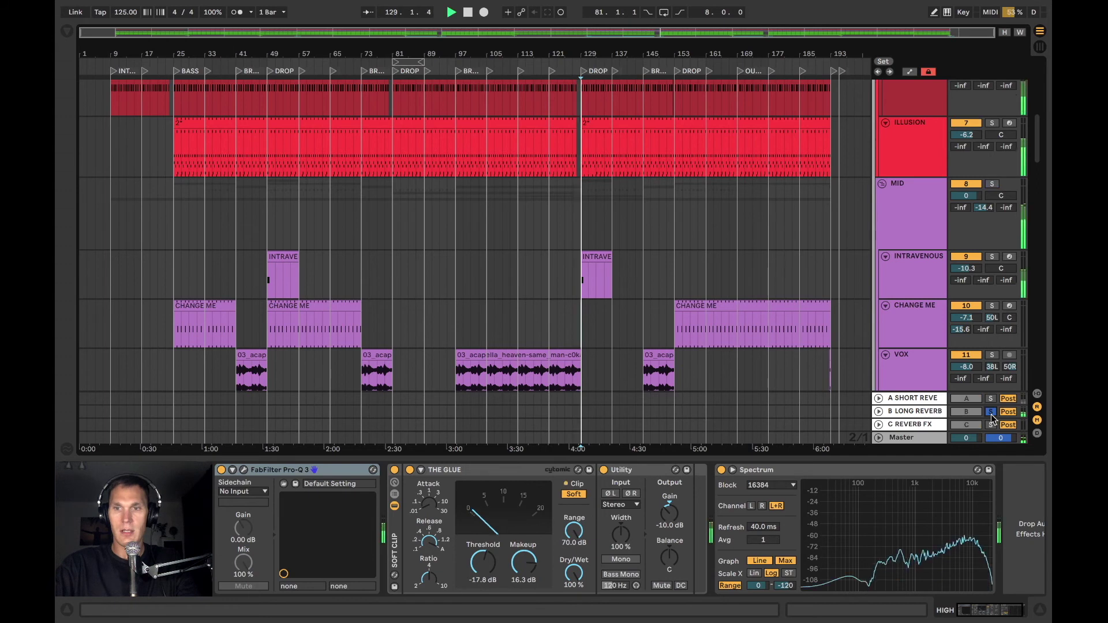
- Show the B-LONG REVERB return's ValhallaRoom and the band-limiting curve in its FabFilter Pro-Q 3
click(913, 412)
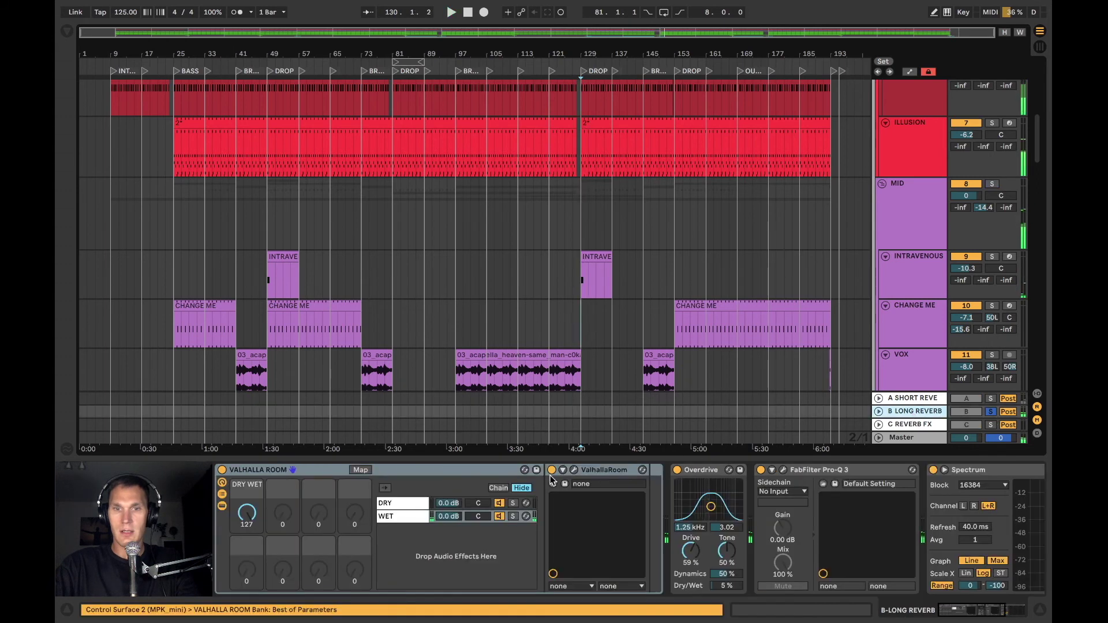
click(574, 470)
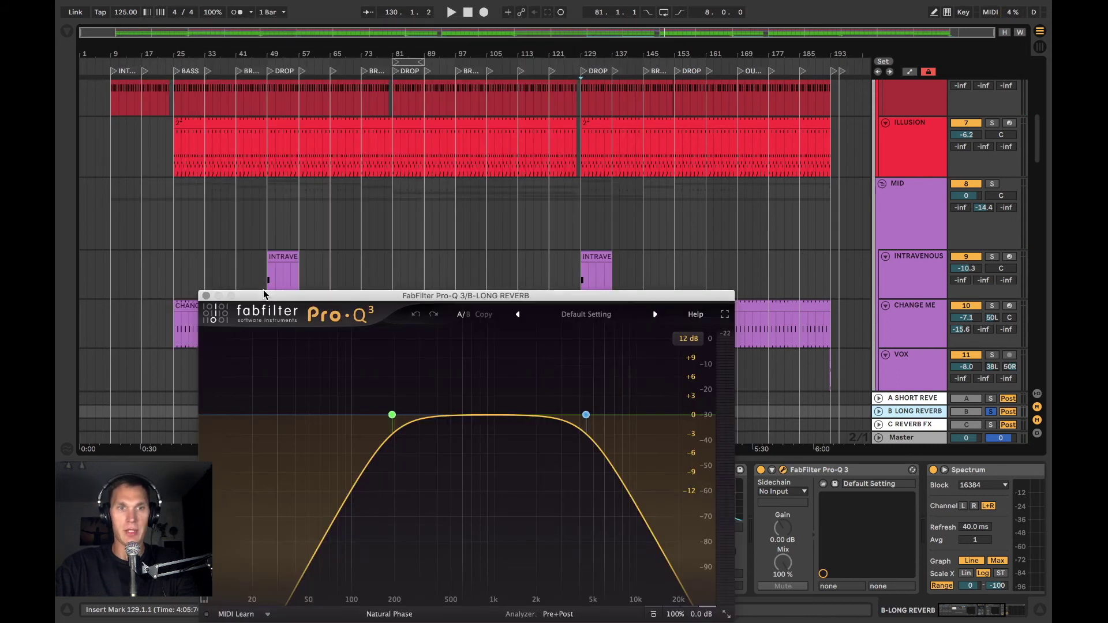
drag(262, 290, 265, 156)
click(207, 162)
- Clear the long reverb solo, and examine the reverb send levels across the MID group's tracks from INTRAVENOUS through KETCHUP
scroll(1001, 189, down, 1)
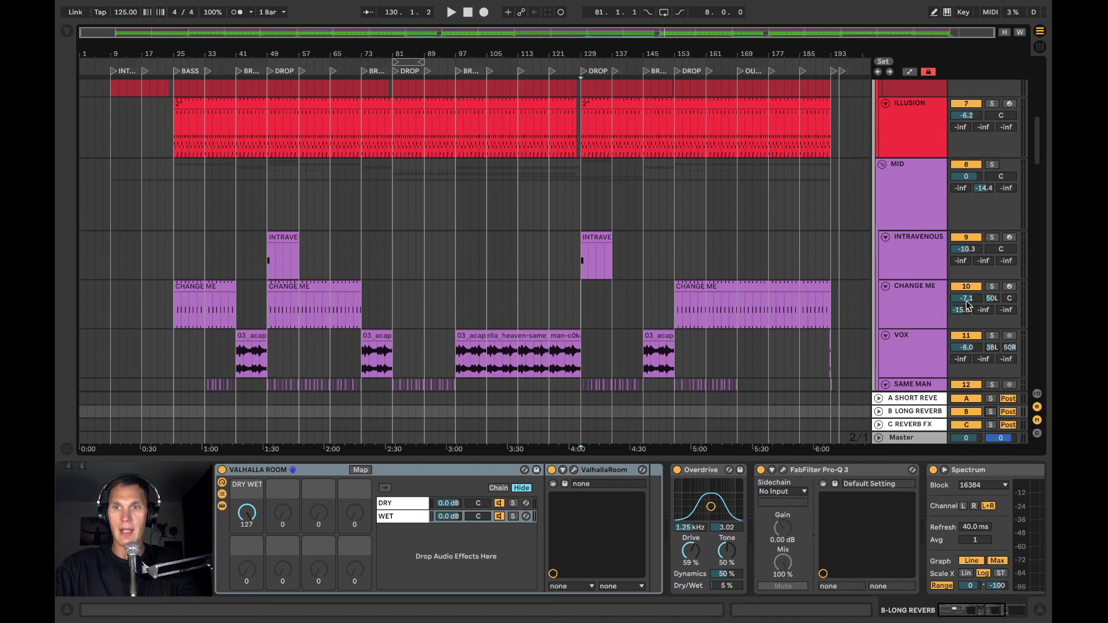
scroll(974, 233, down, 3)
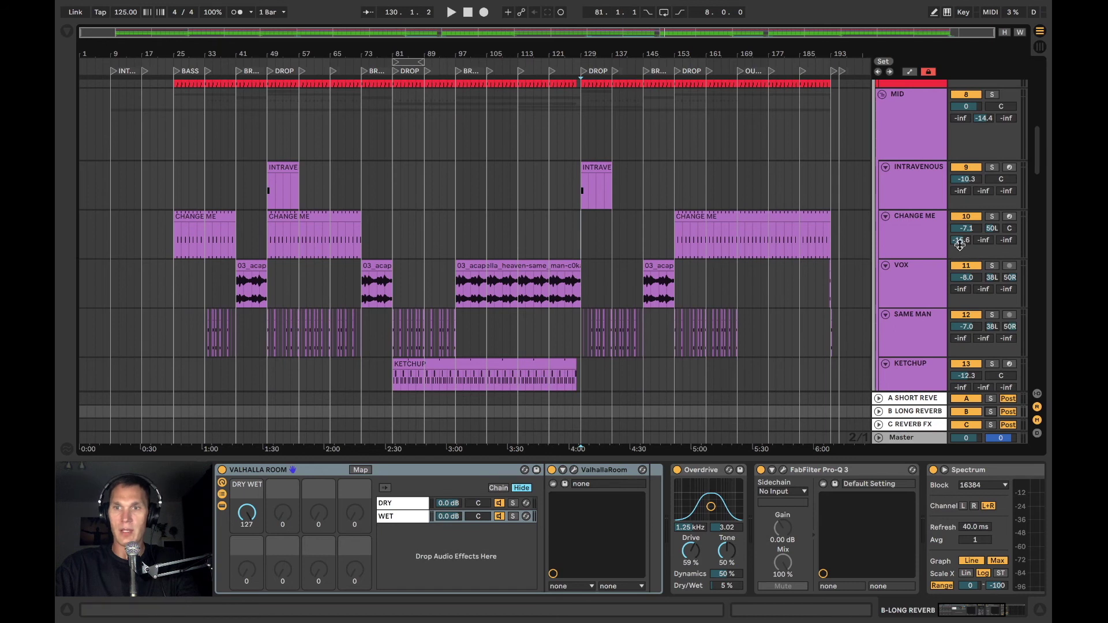
scroll(980, 265, down, 1)
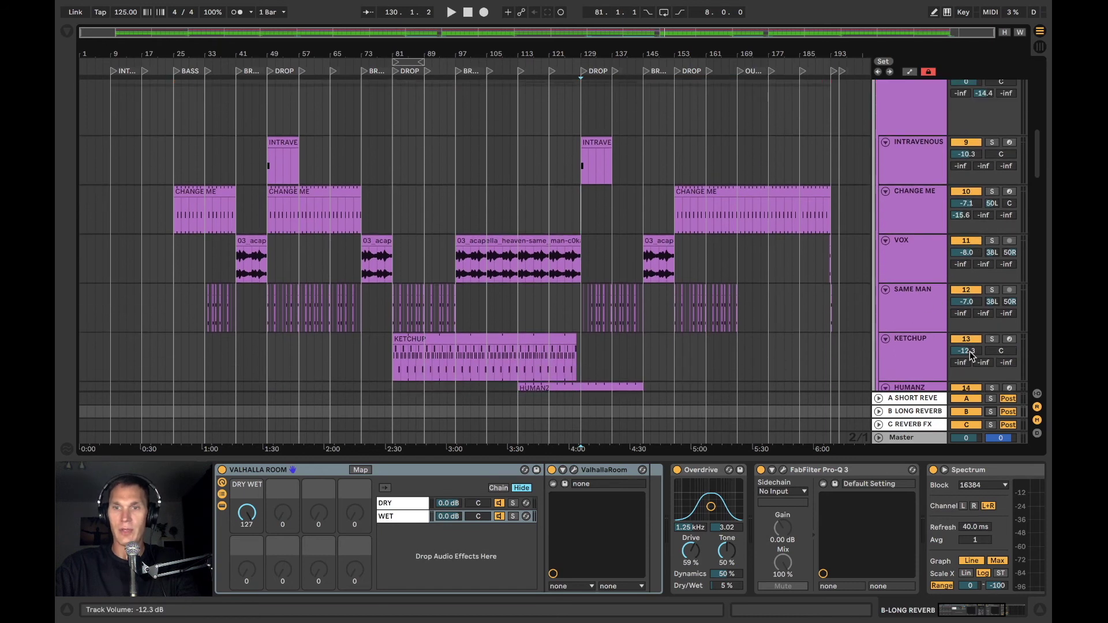
- Show the PRE MASTER track's C-REVERB FX send automation, and open the return's FabFilter Pro-R
scroll(935, 271, down, 10)
click(675, 232)
scroll(634, 208, up, 4)
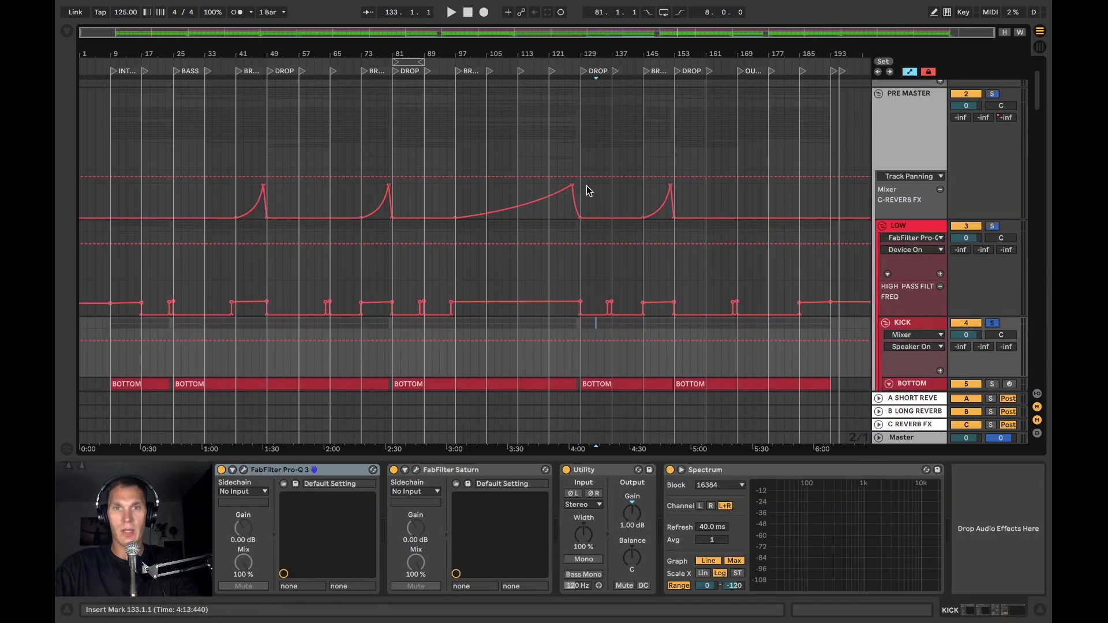
click(548, 225)
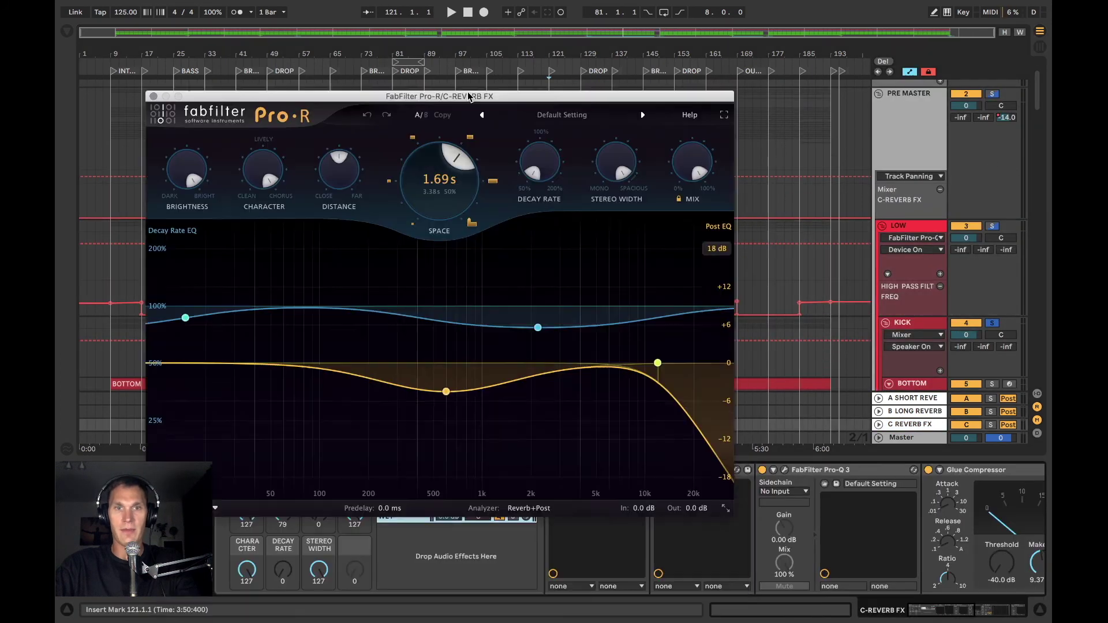
- Audition the soloed C-REVERB FX return over the PRE MASTER send automation, playing from bar 105 and from bar 121
click(488, 207)
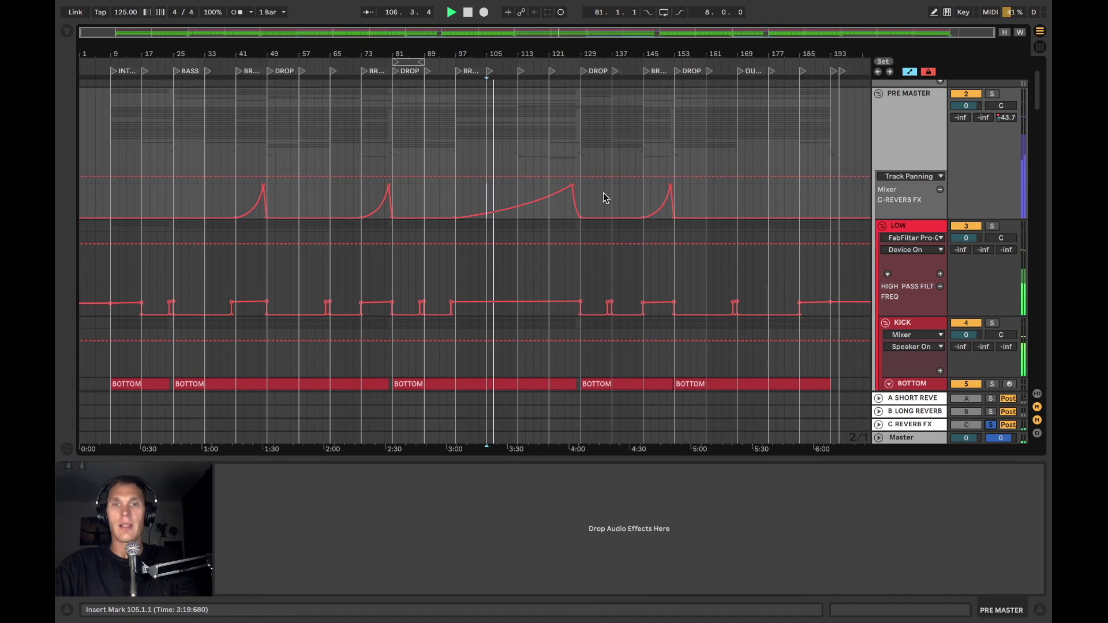
click(525, 225)
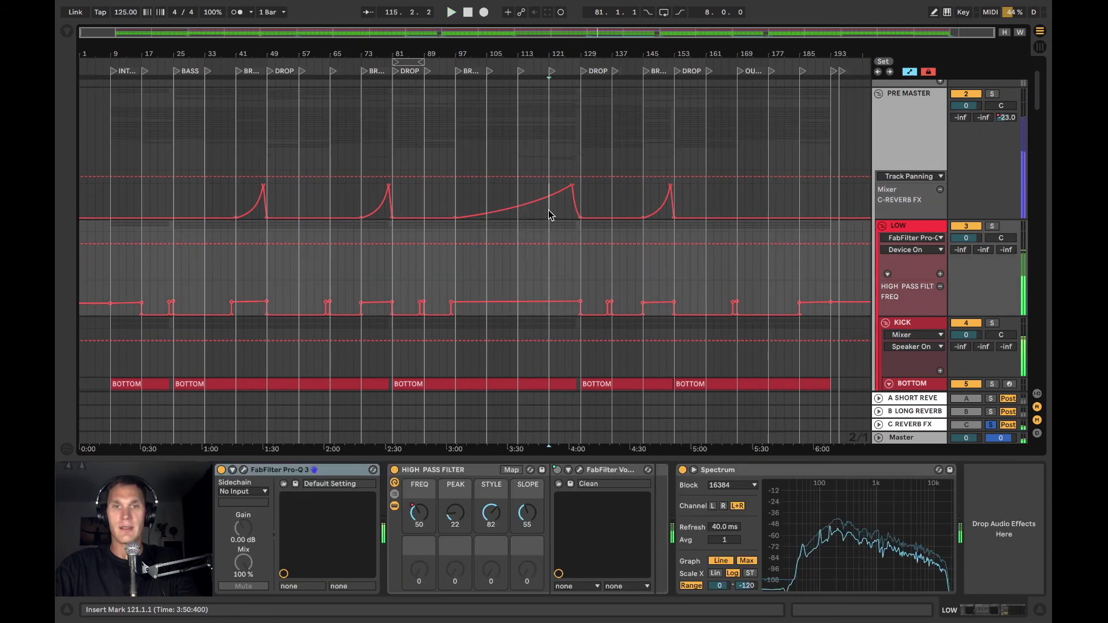
click(549, 213)
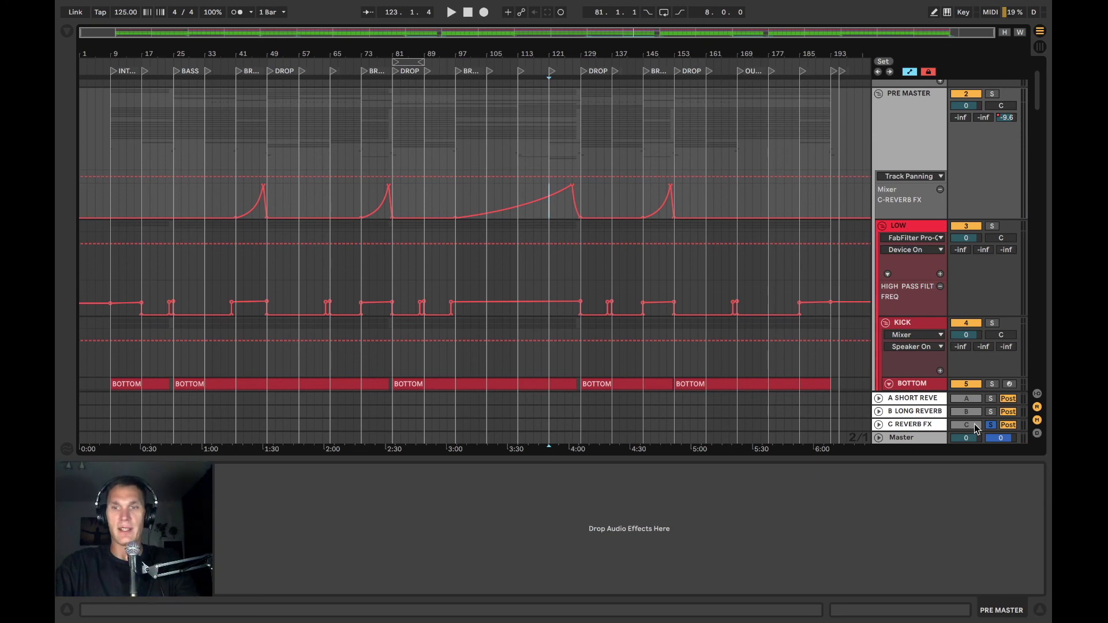
- Hide the automation lanes, and show the low and high cut bands of the Ozone 8 Equalizer on the Master track
key(a)
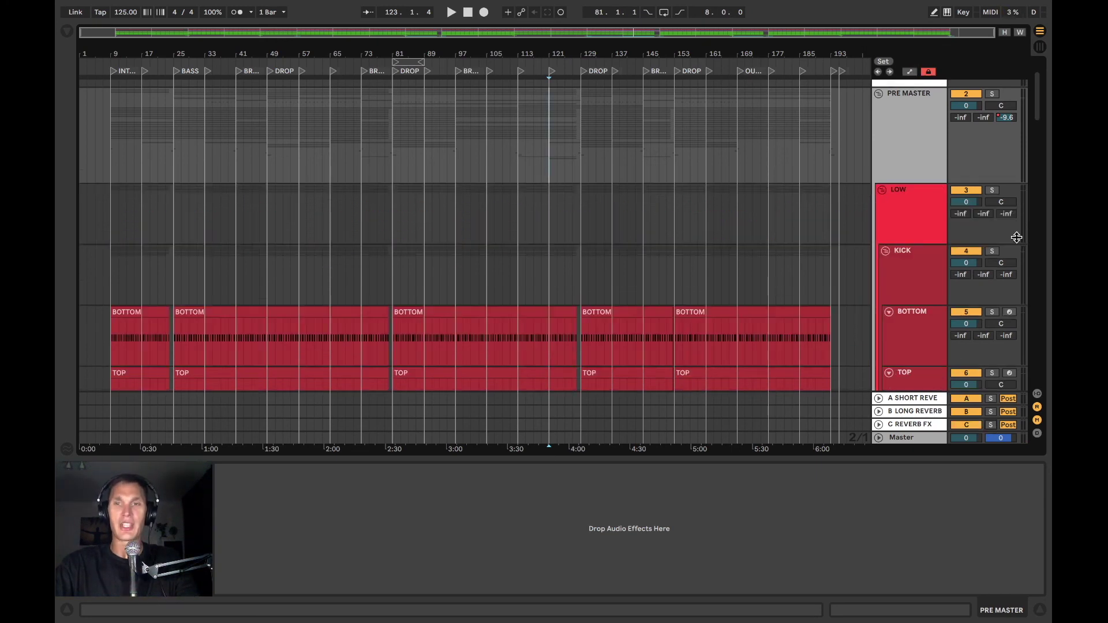
click(923, 405)
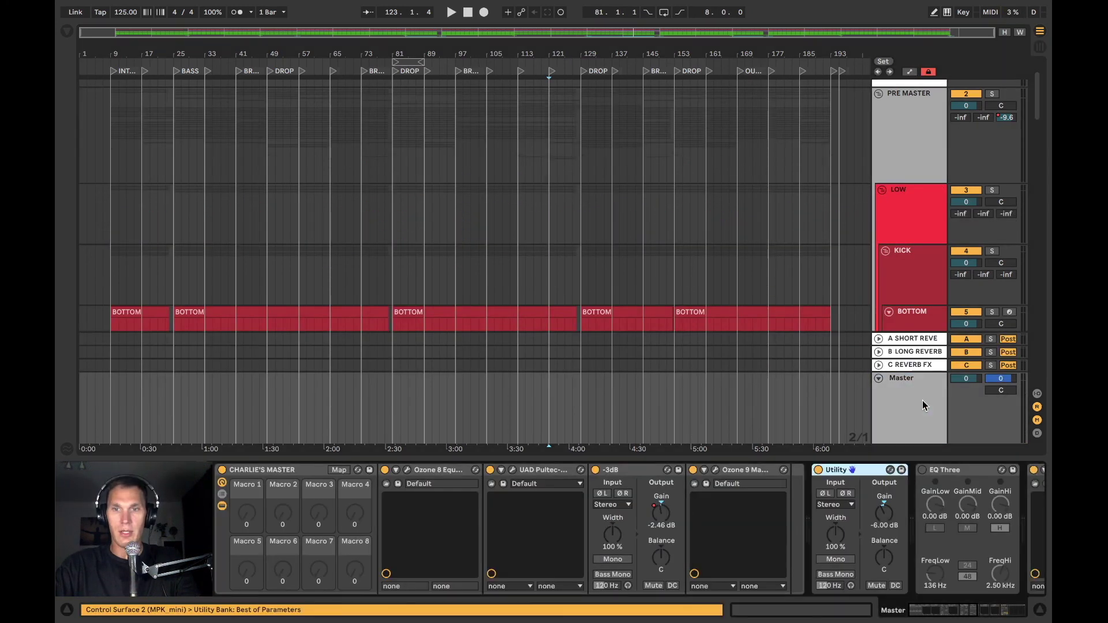
click(407, 469)
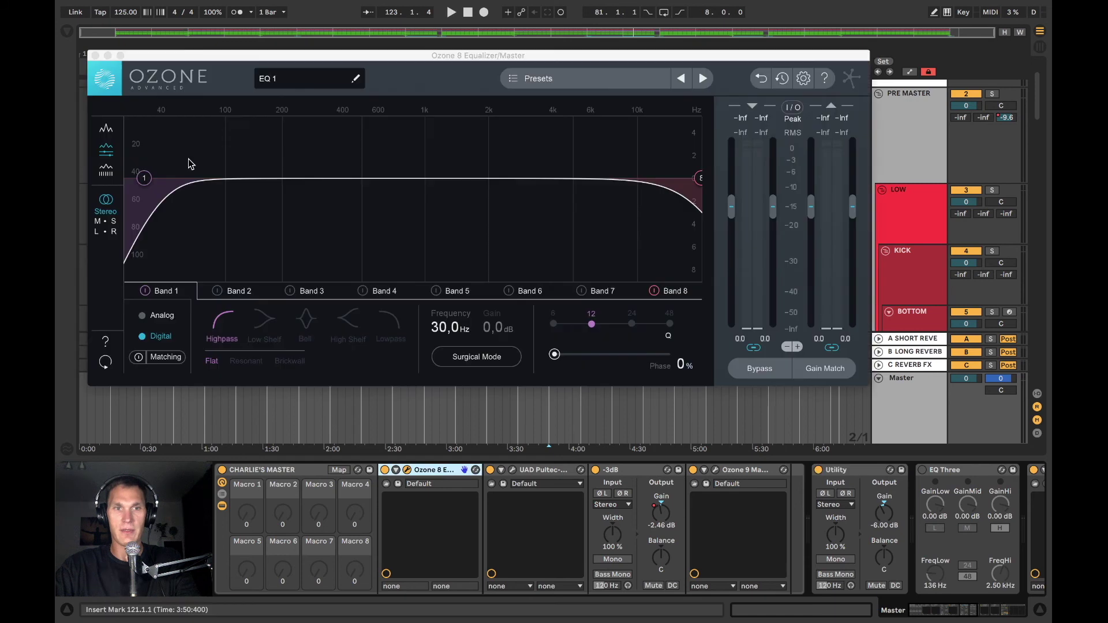
click(143, 183)
click(696, 178)
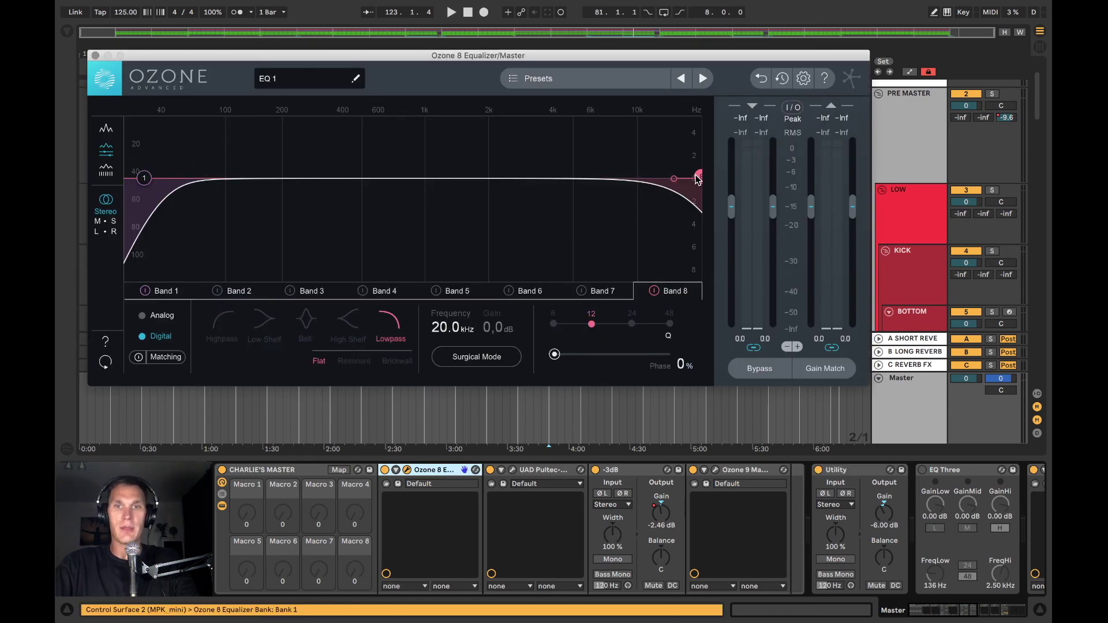
click(96, 54)
- Show the UAD Pultec-Pro Legacy equalizer on the Master track, and hide its window
click(512, 470)
drag(767, 23, 535, 29)
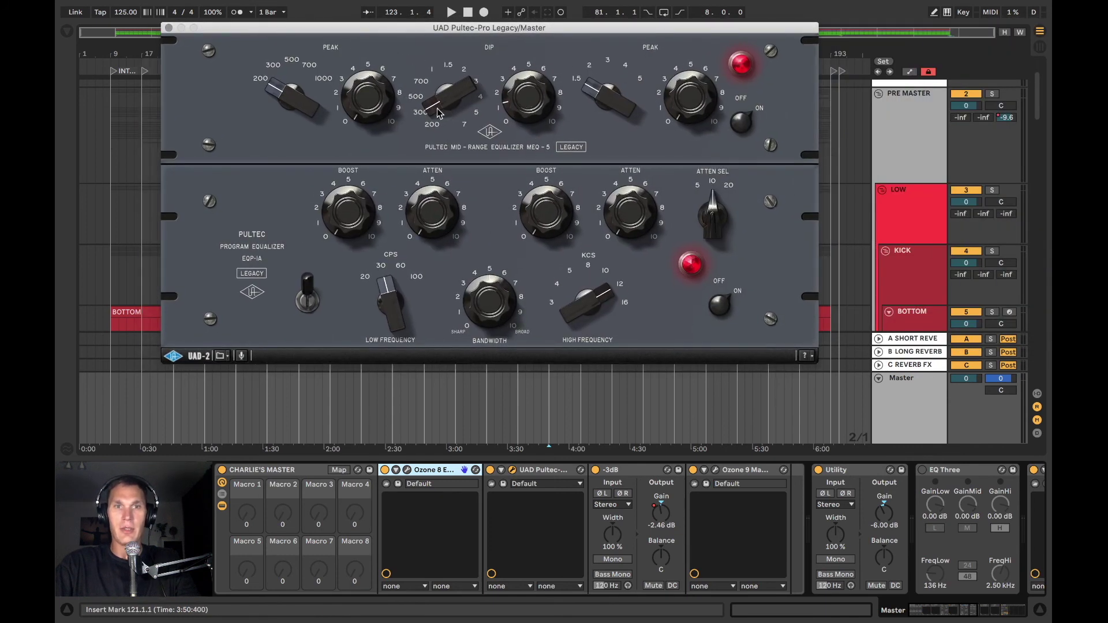
key(super+alt+p)
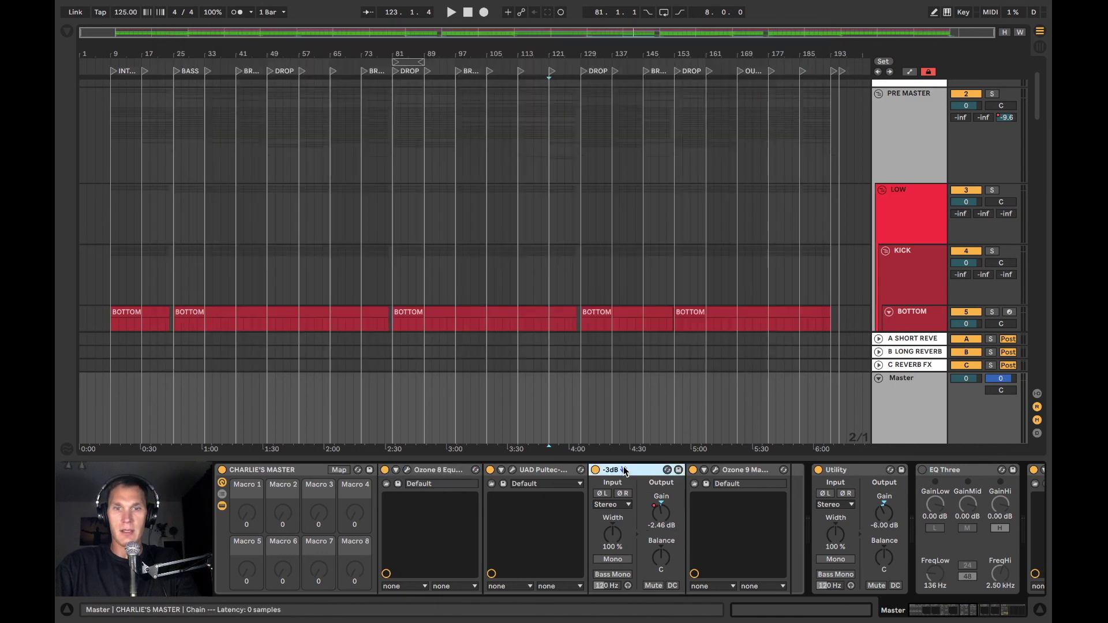
- Show the gain automation of the Master's -3dB Utility, and play from bar 127 into the drop to hear it
scroll(587, 339, down, 2)
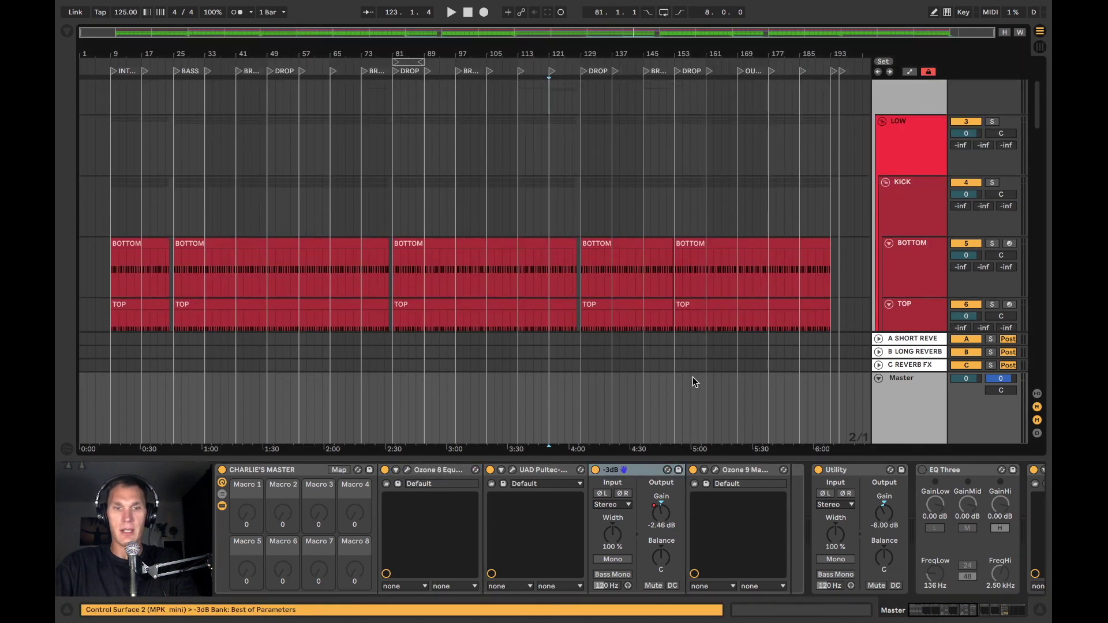
key(a)
click(582, 441)
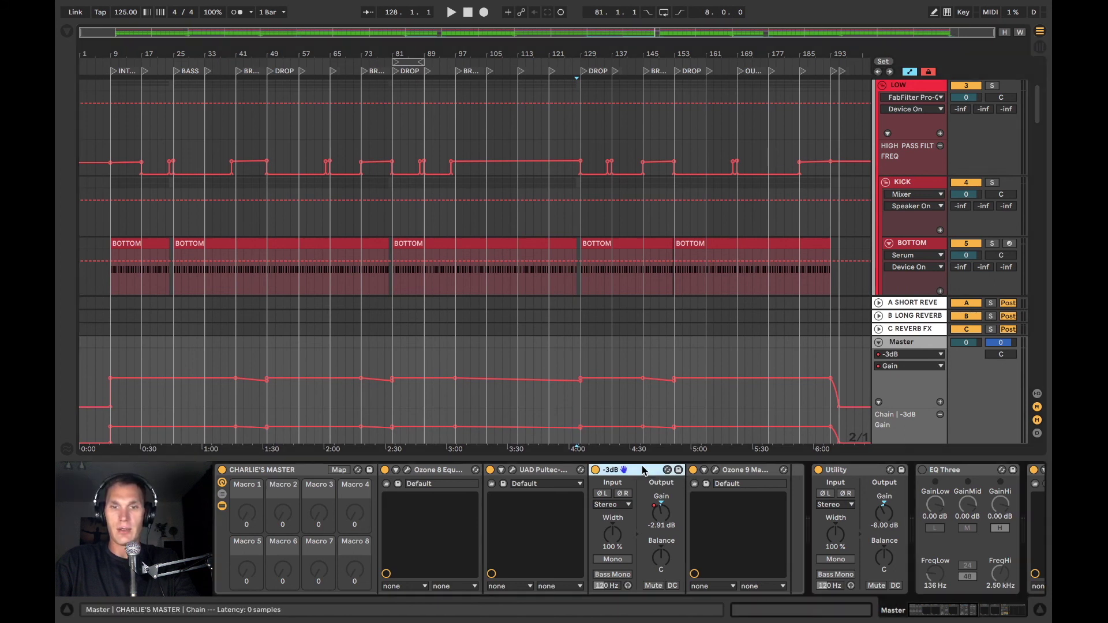
click(572, 436)
key(space)
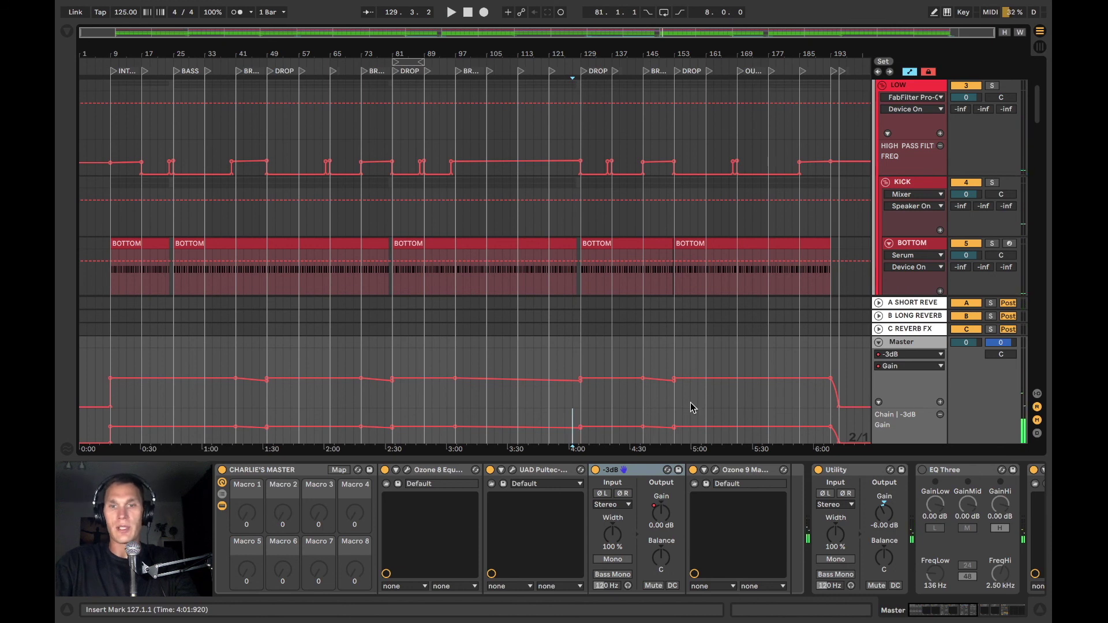
- Play from bar 127 with the Master's Ozone 9 Maximizer open, close it, and look through the remaining devices in the Master chain
click(721, 471)
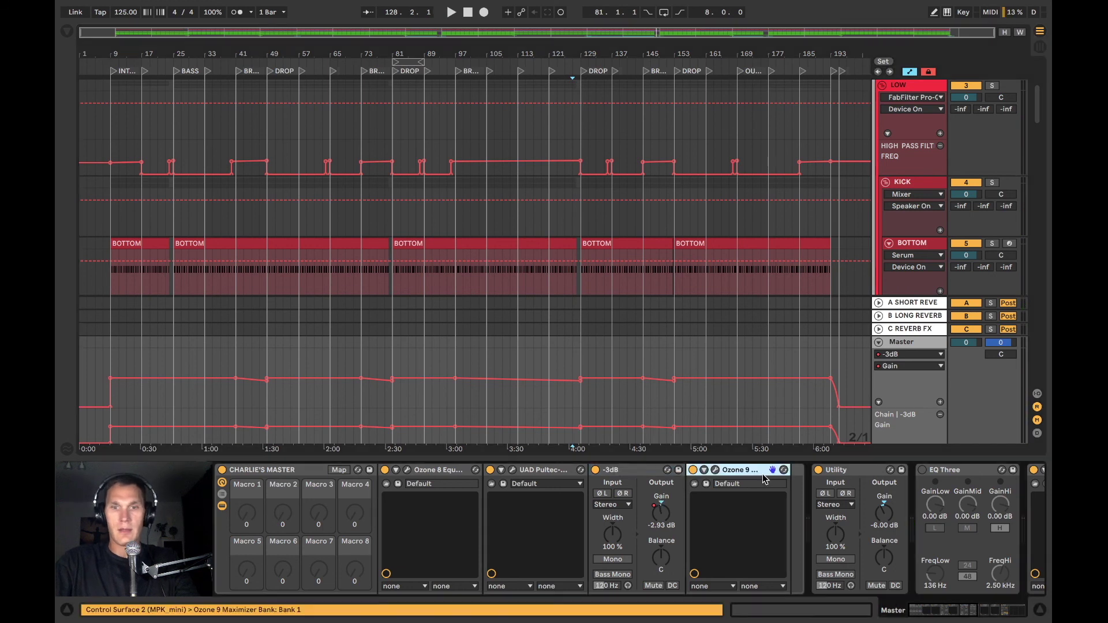
click(715, 470)
key(space)
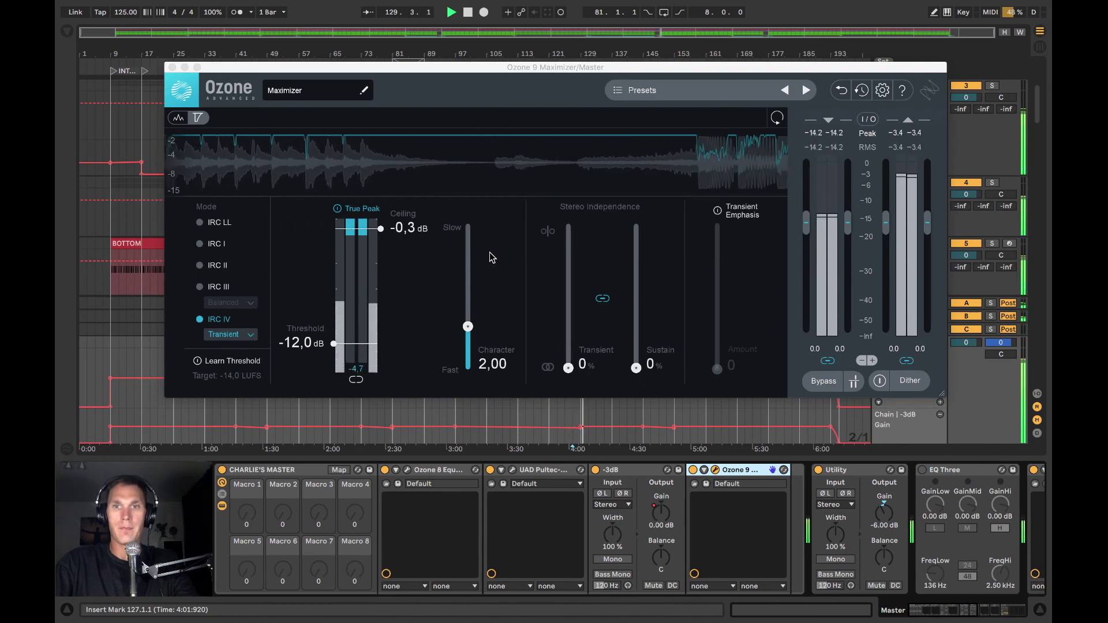
click(172, 67)
key(space)
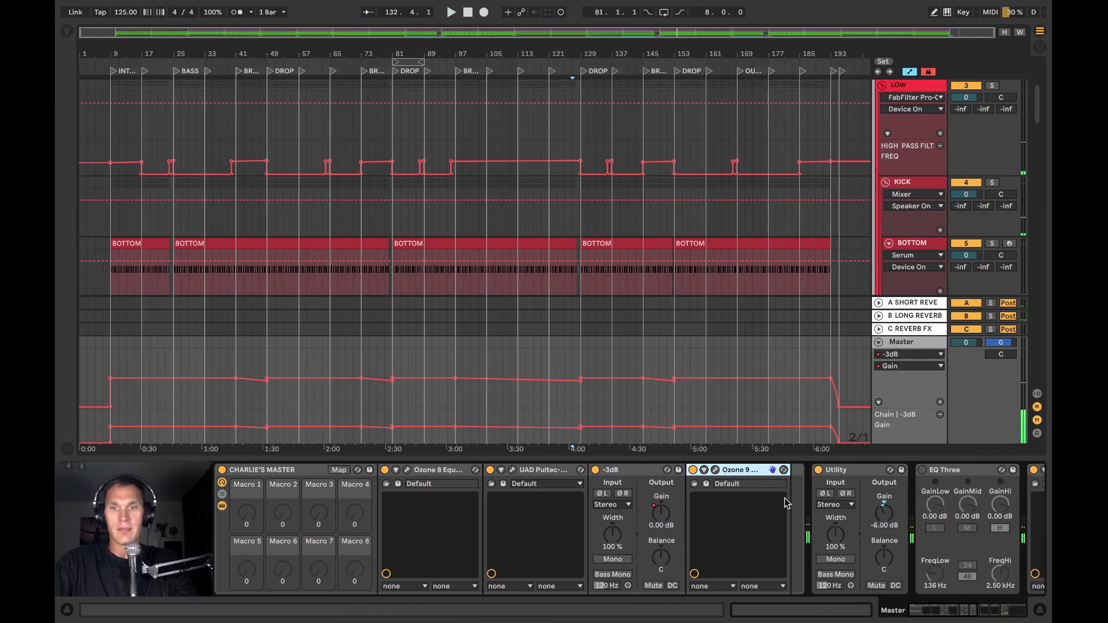
scroll(860, 501, right, 5)
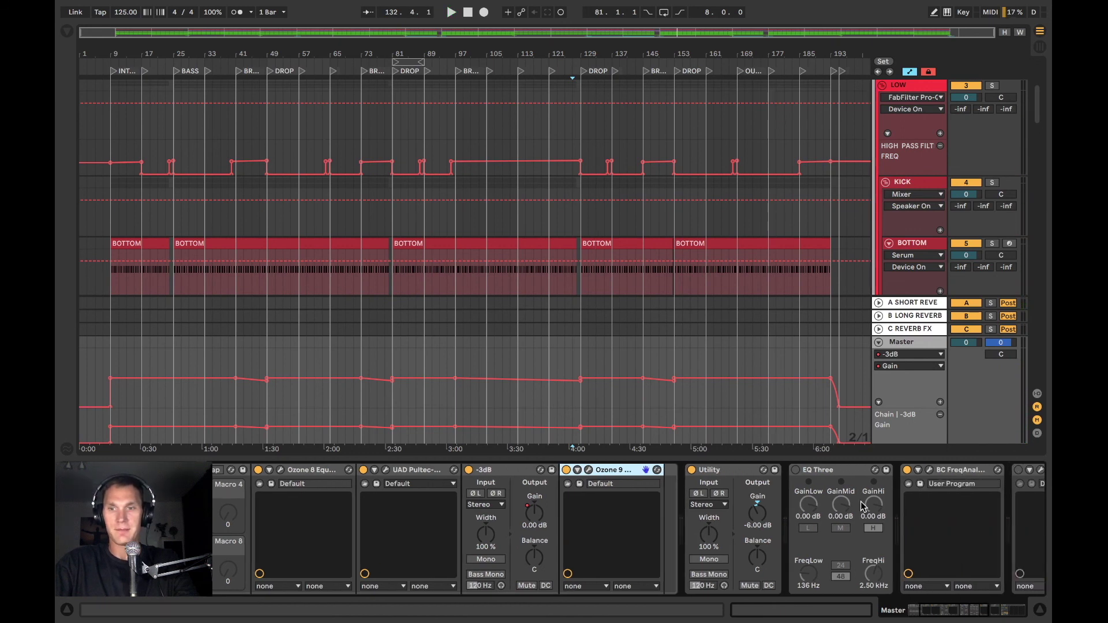
scroll(861, 503, right, 5)
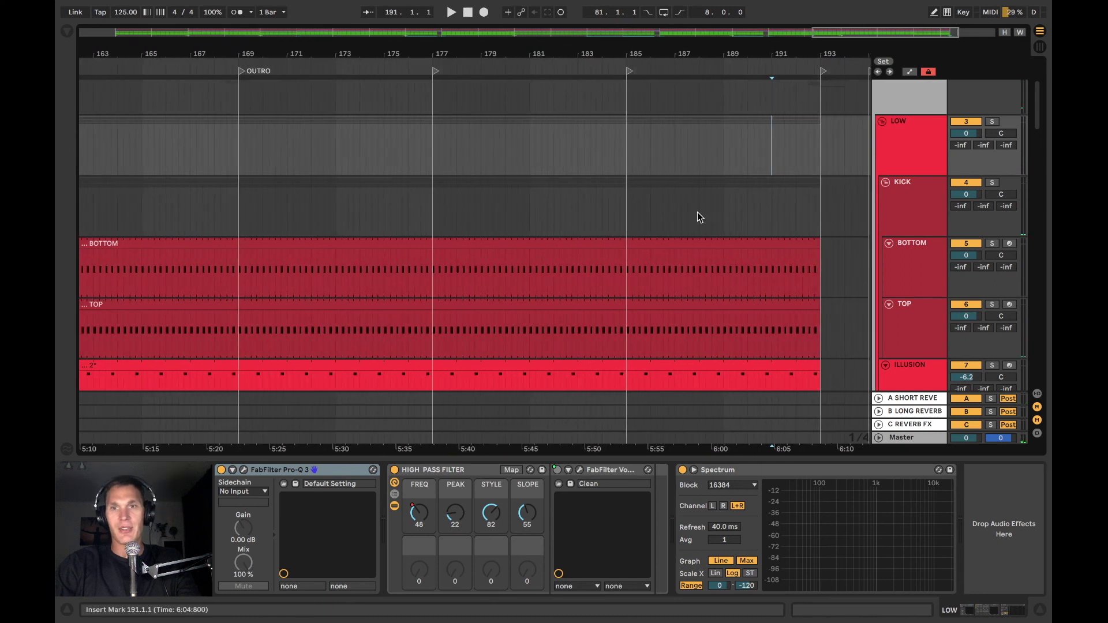
- Play the end of the outro from bar 192 to audition the closing VOX and SAME MAN clips
scroll(697, 212, down, 10)
scroll(697, 212, right, 5)
click(640, 200)
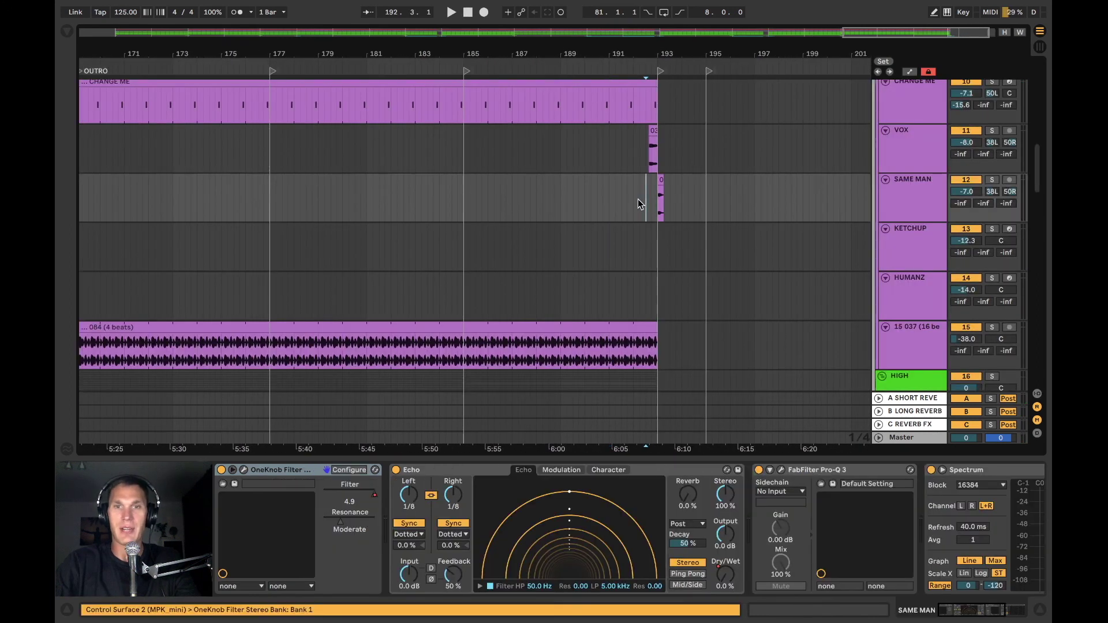
click(633, 200)
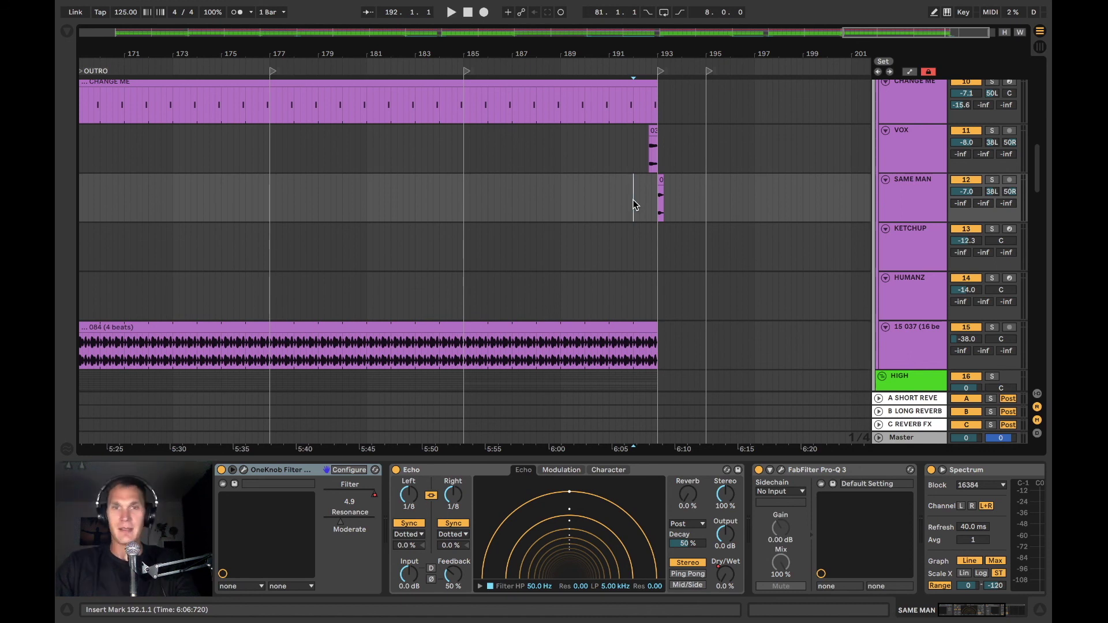
key(space)
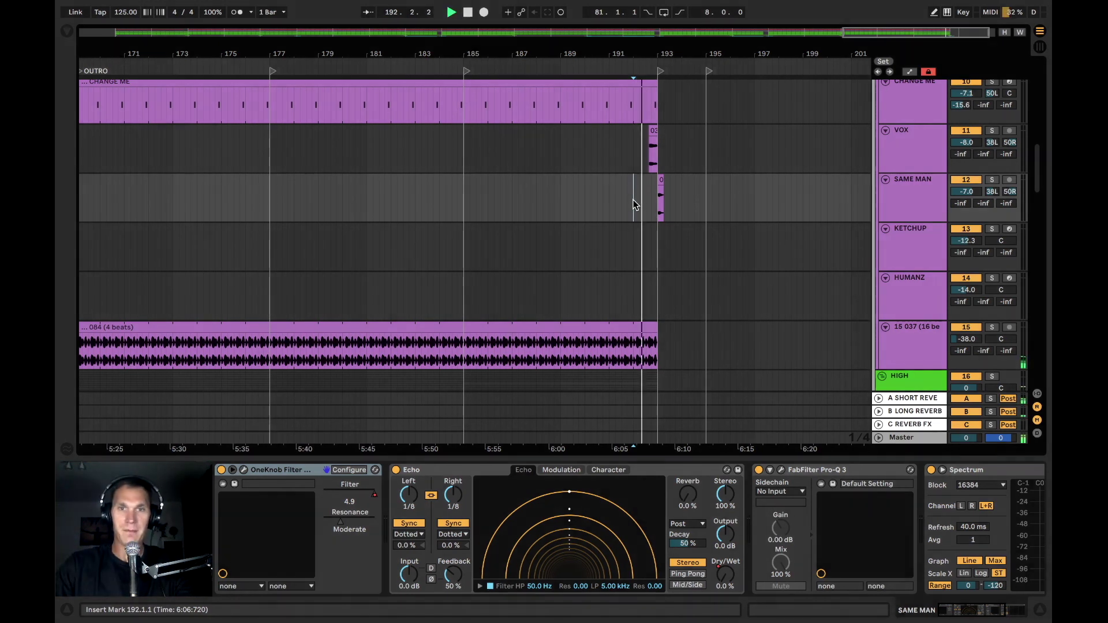